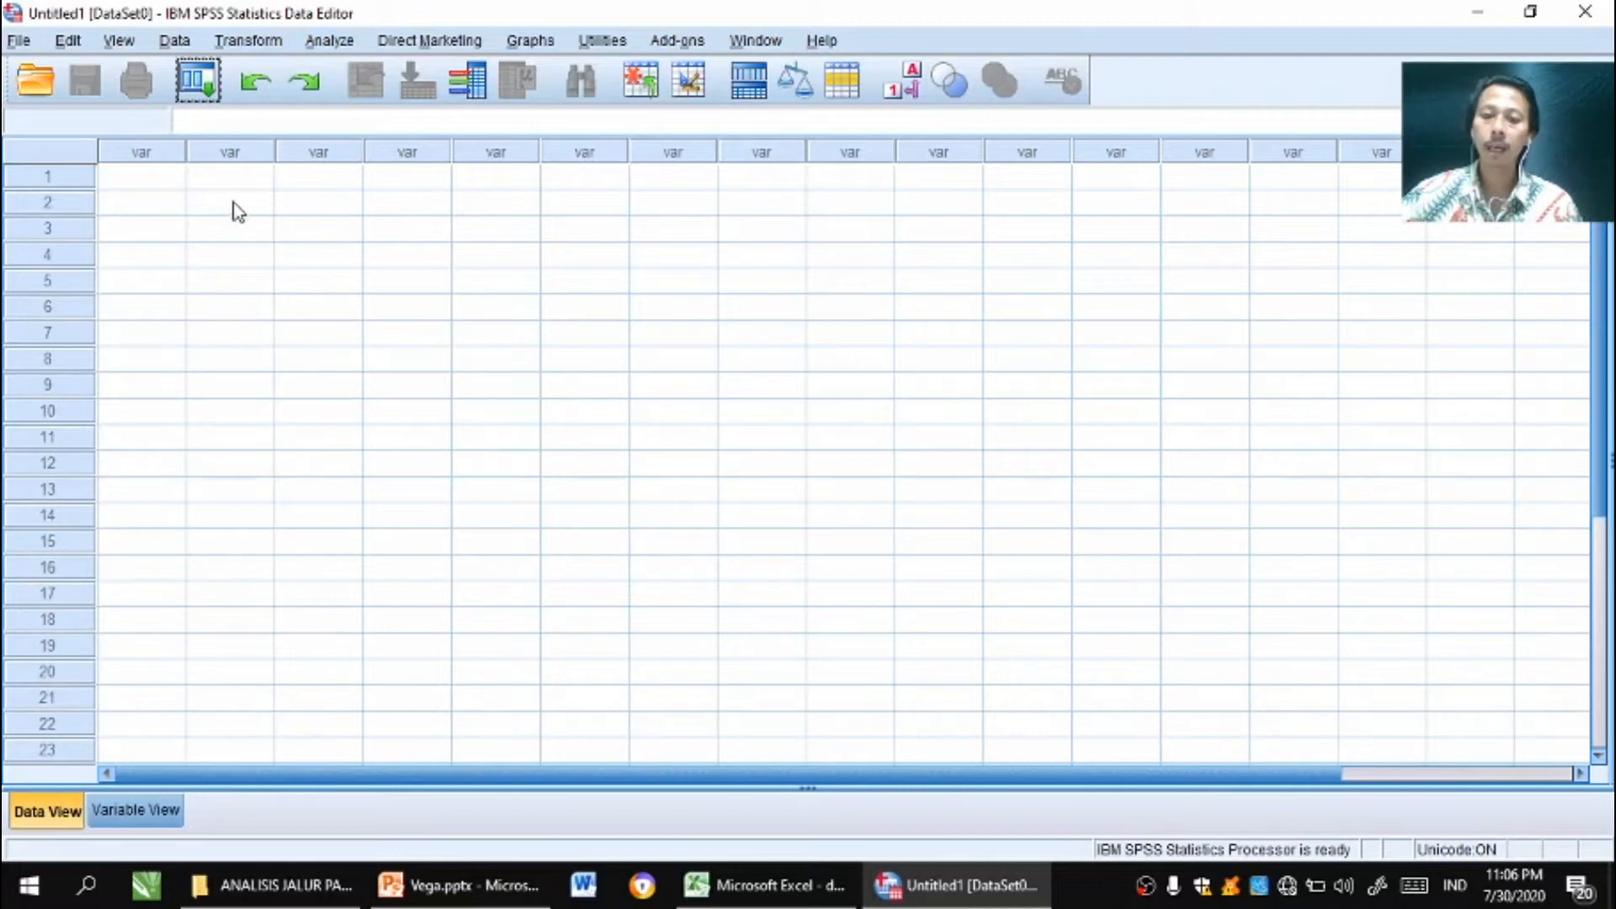
Review the X1, X2, X3 and Y data and path diagram in the Excel workbook, and return to SPSS.
left_click(743, 888)
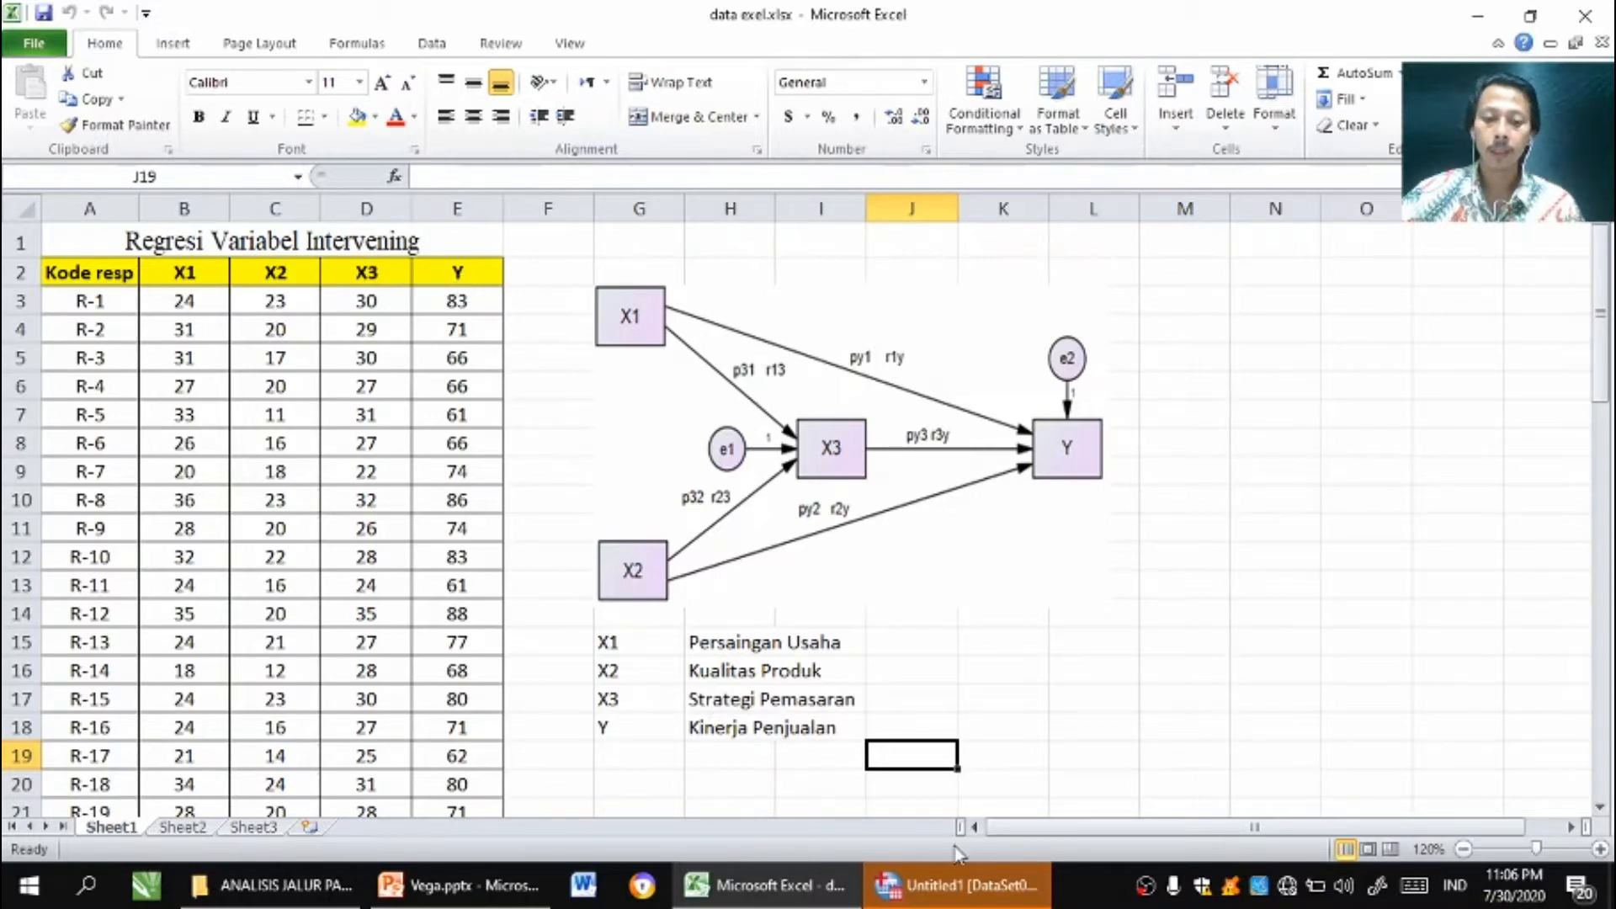
mouse_move(930, 895)
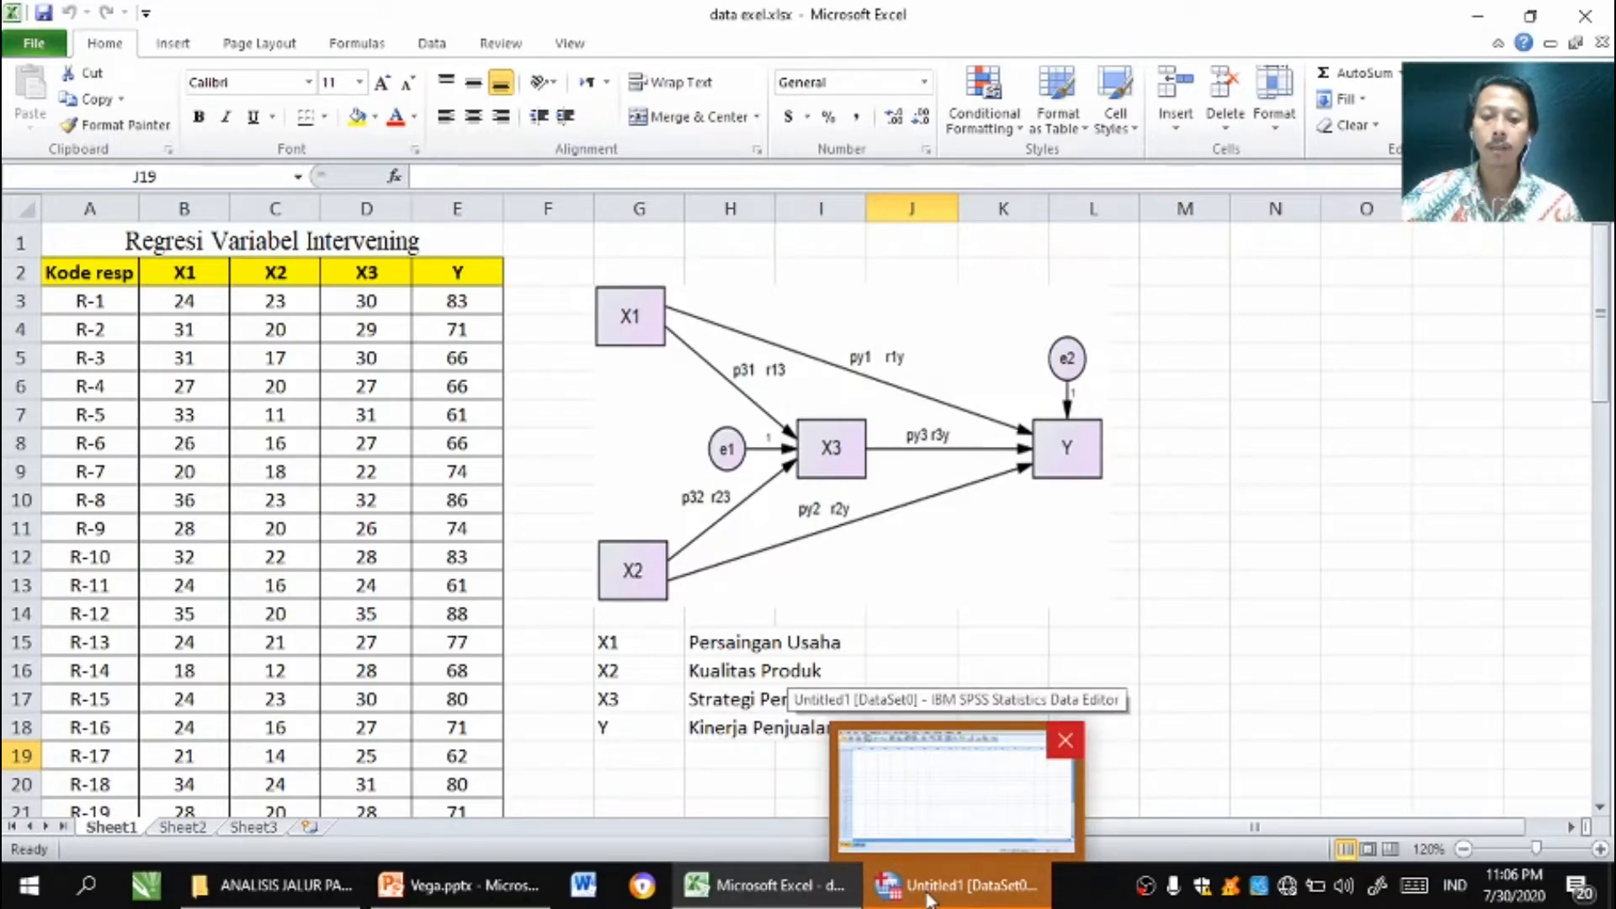
left_click(930, 896)
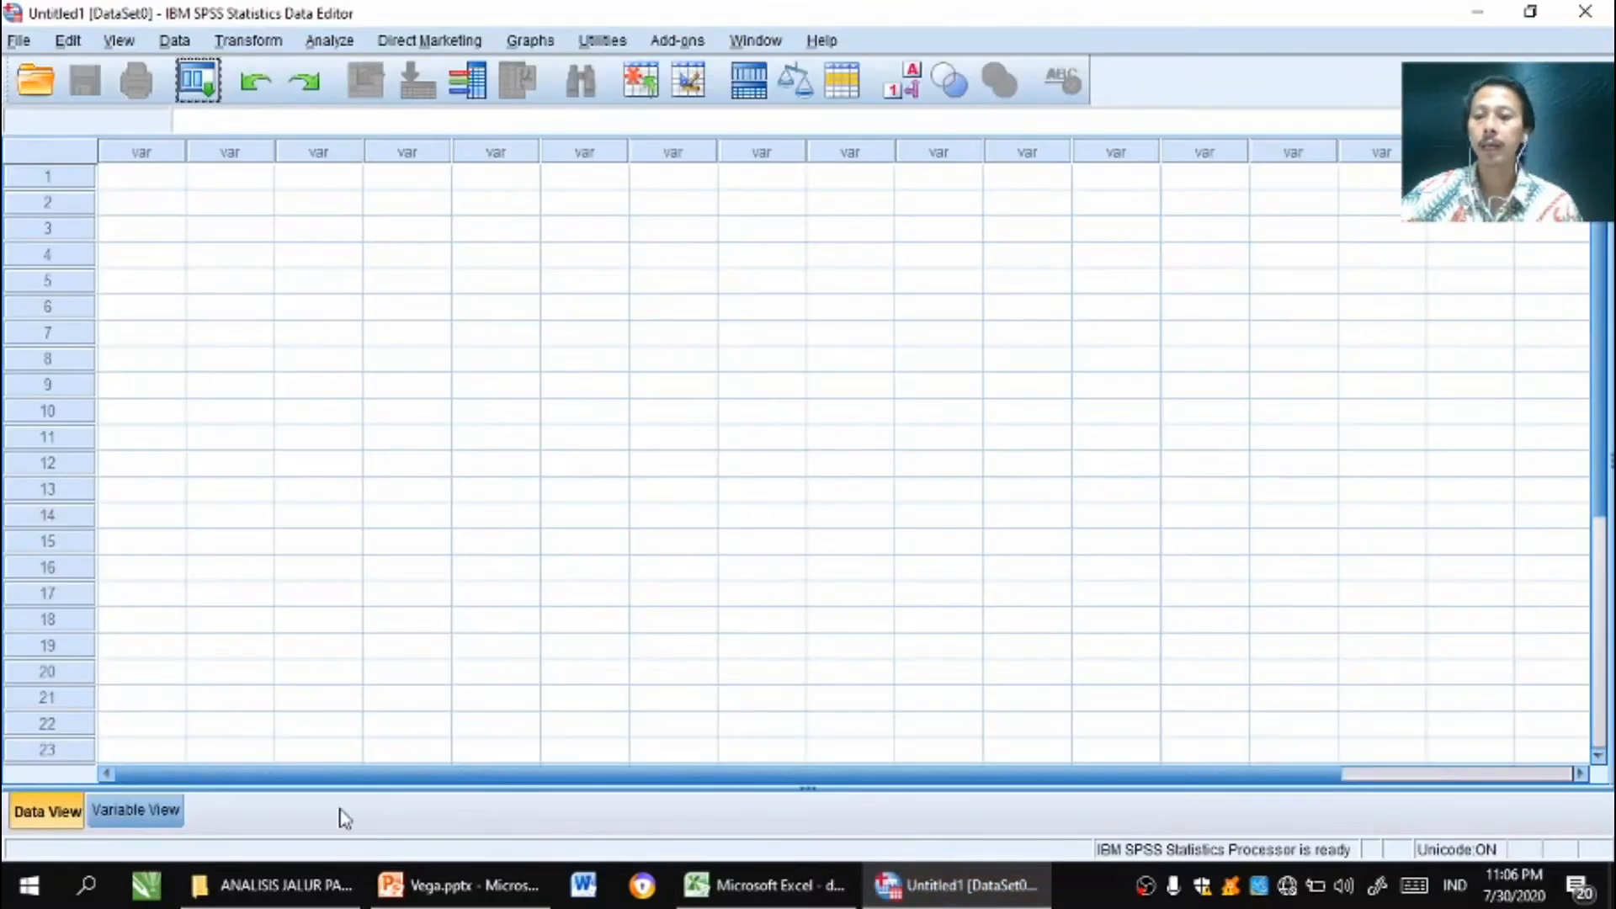
Define four variables named X1, X2, X3 and Y in the variable definitions.
left_click(132, 814)
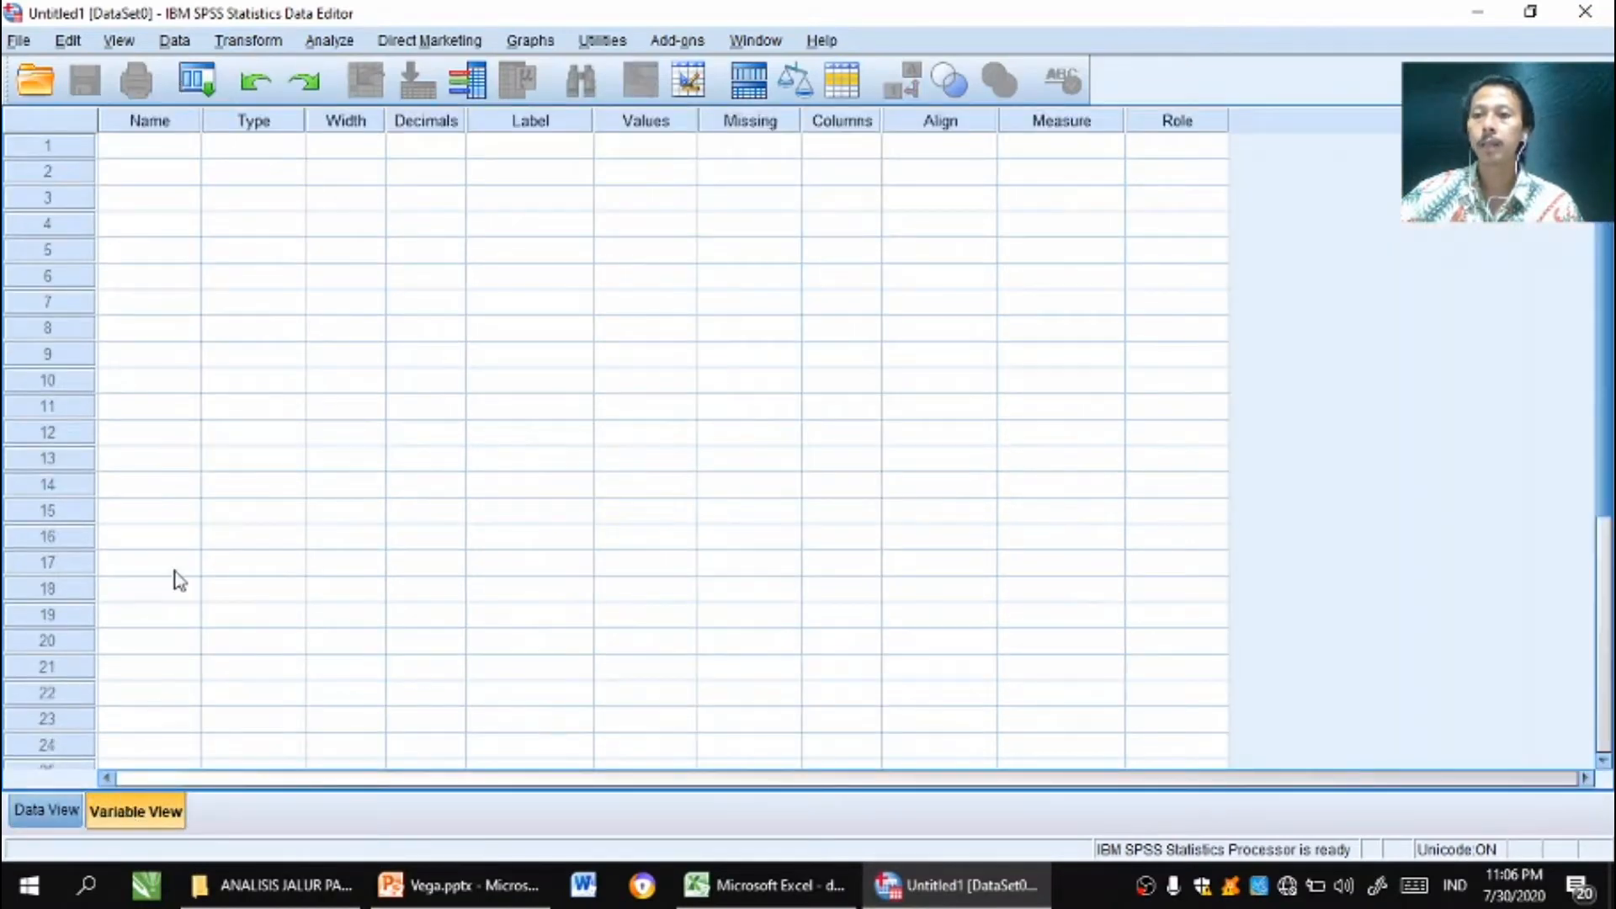
left_click(141, 151)
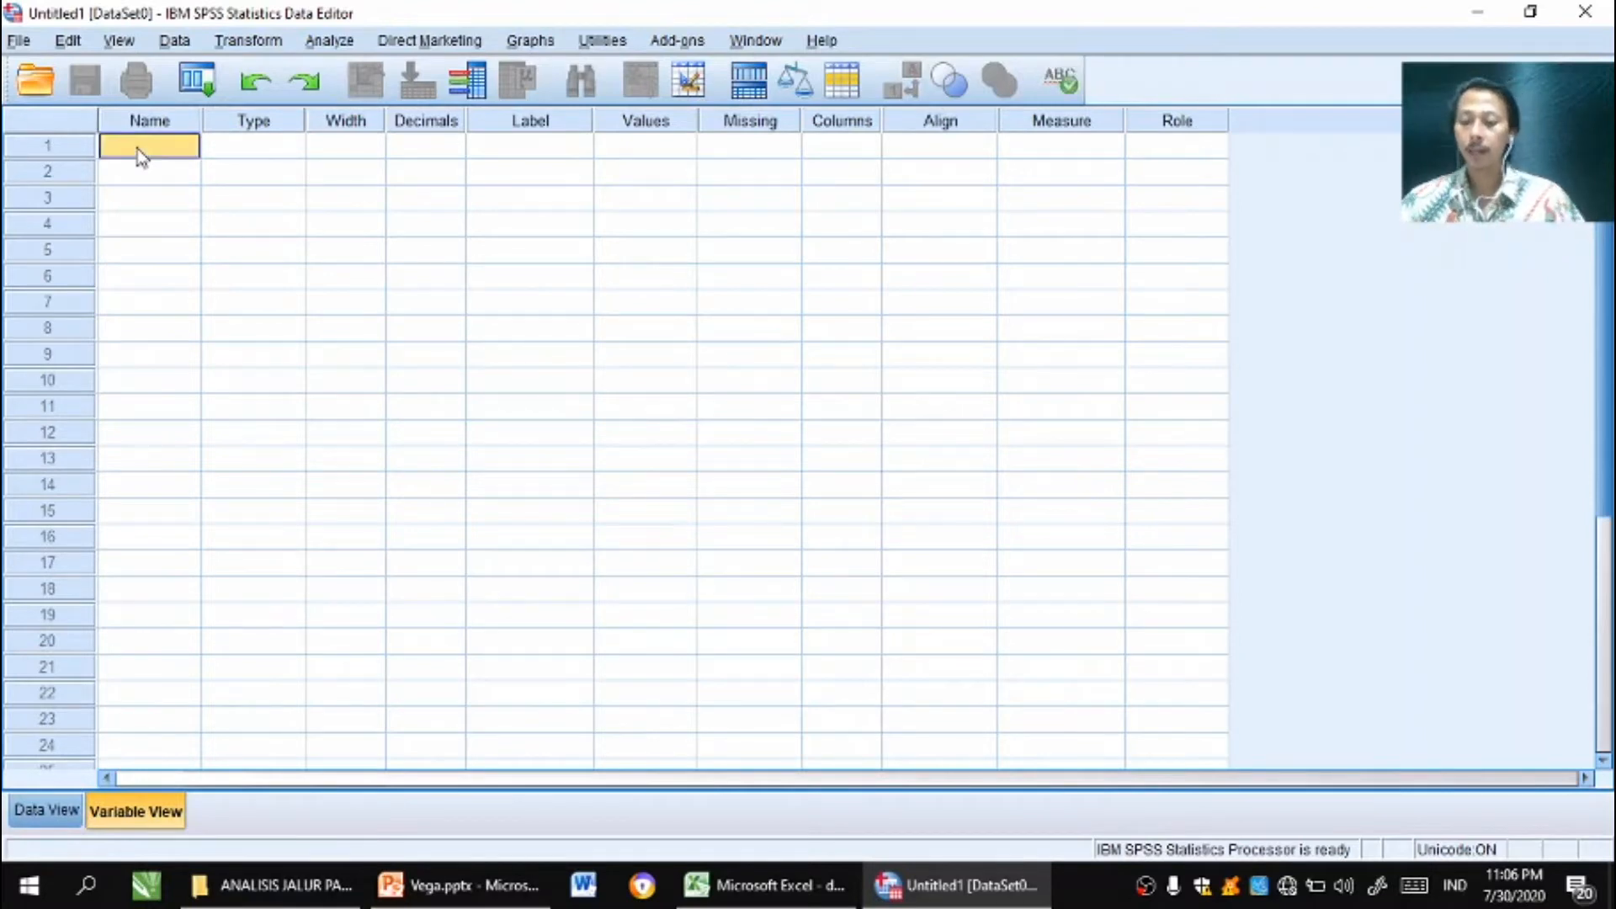
type("x")
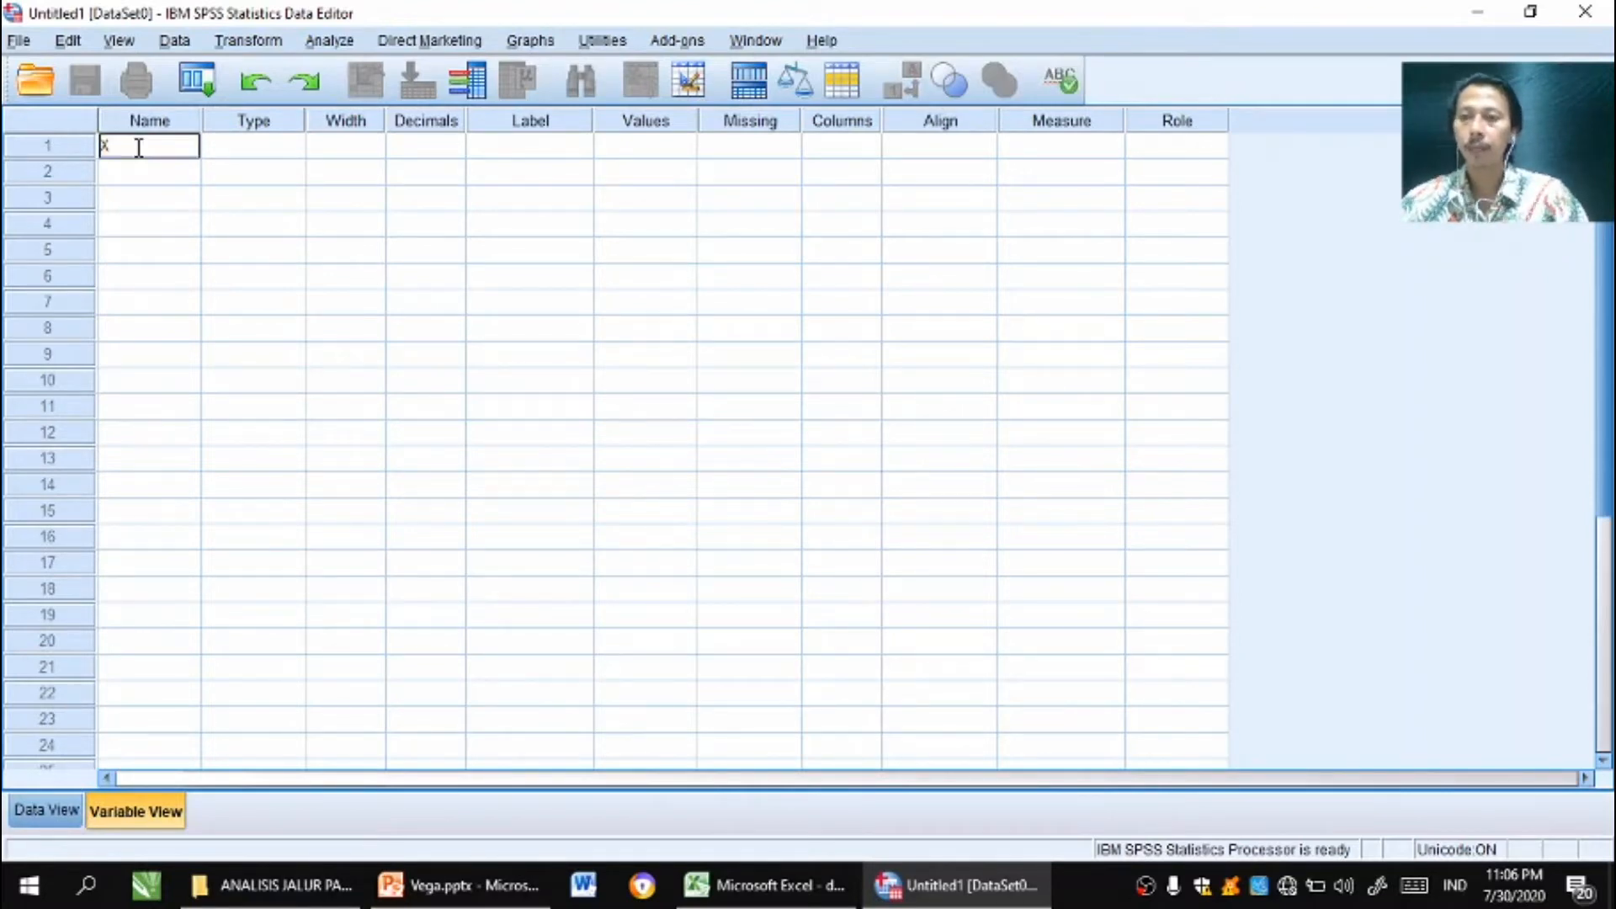
type("1")
key("Return")
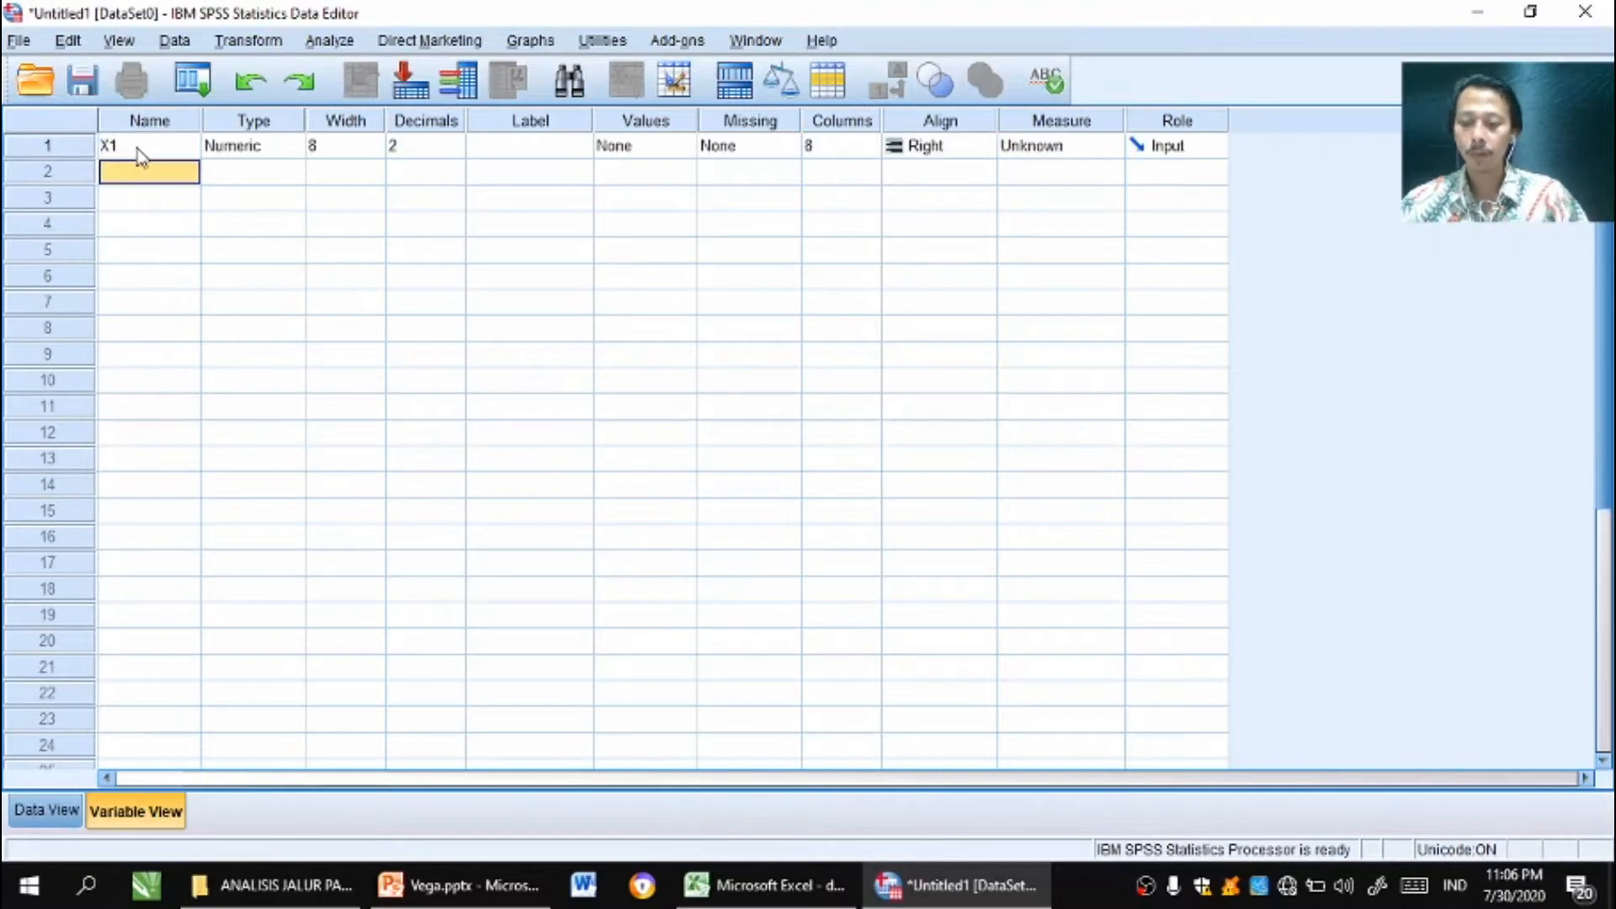
type("X2")
key("Return")
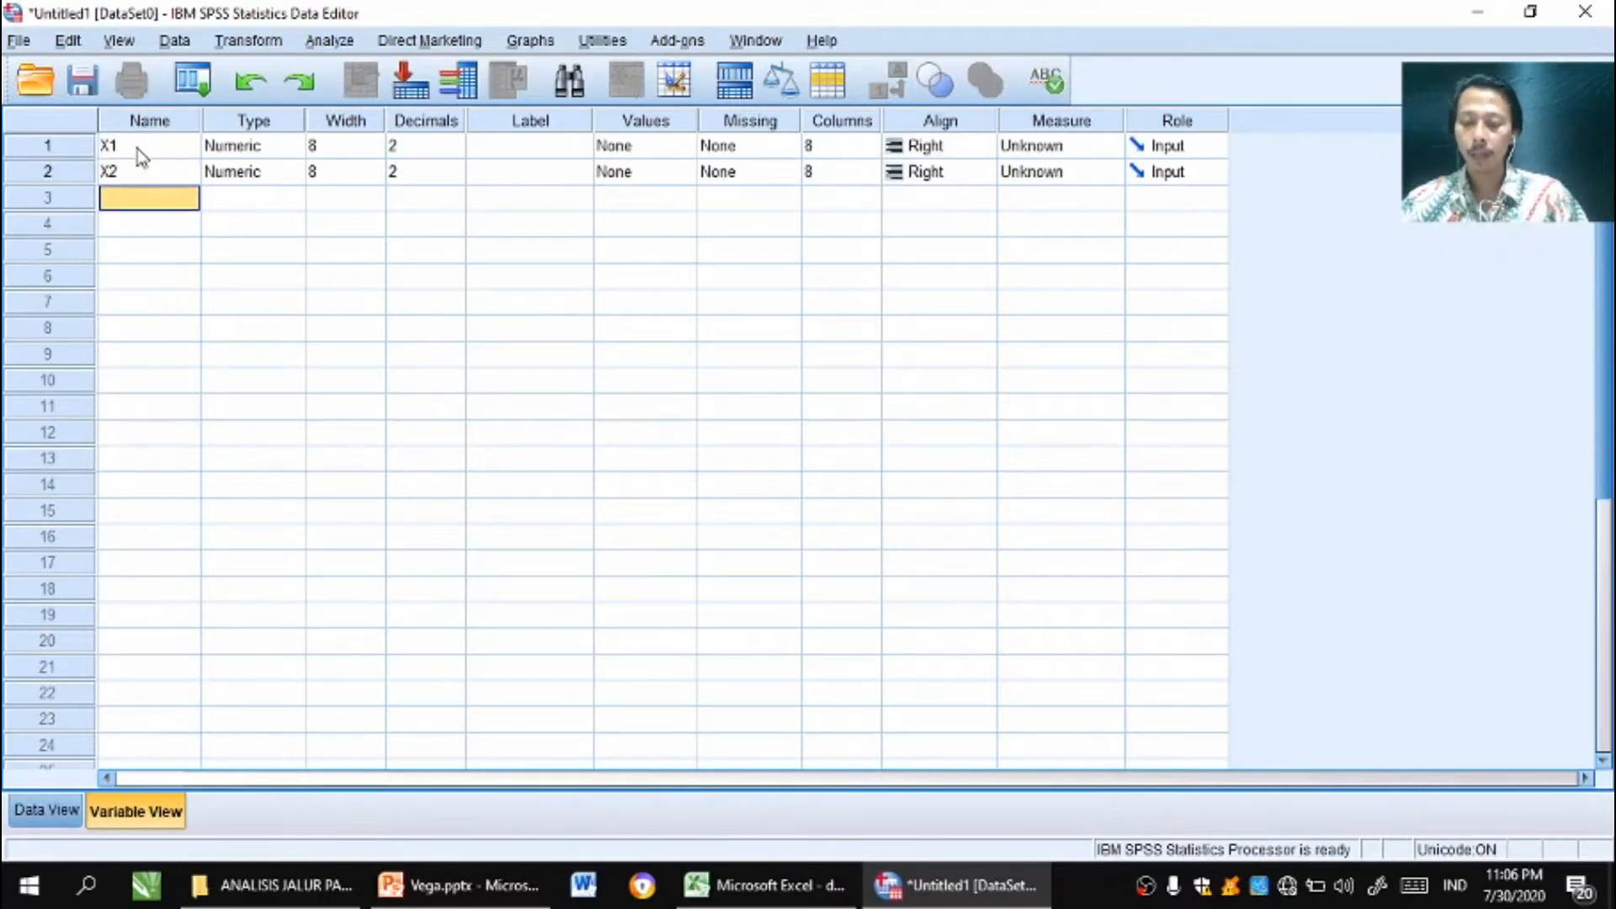
type("X3")
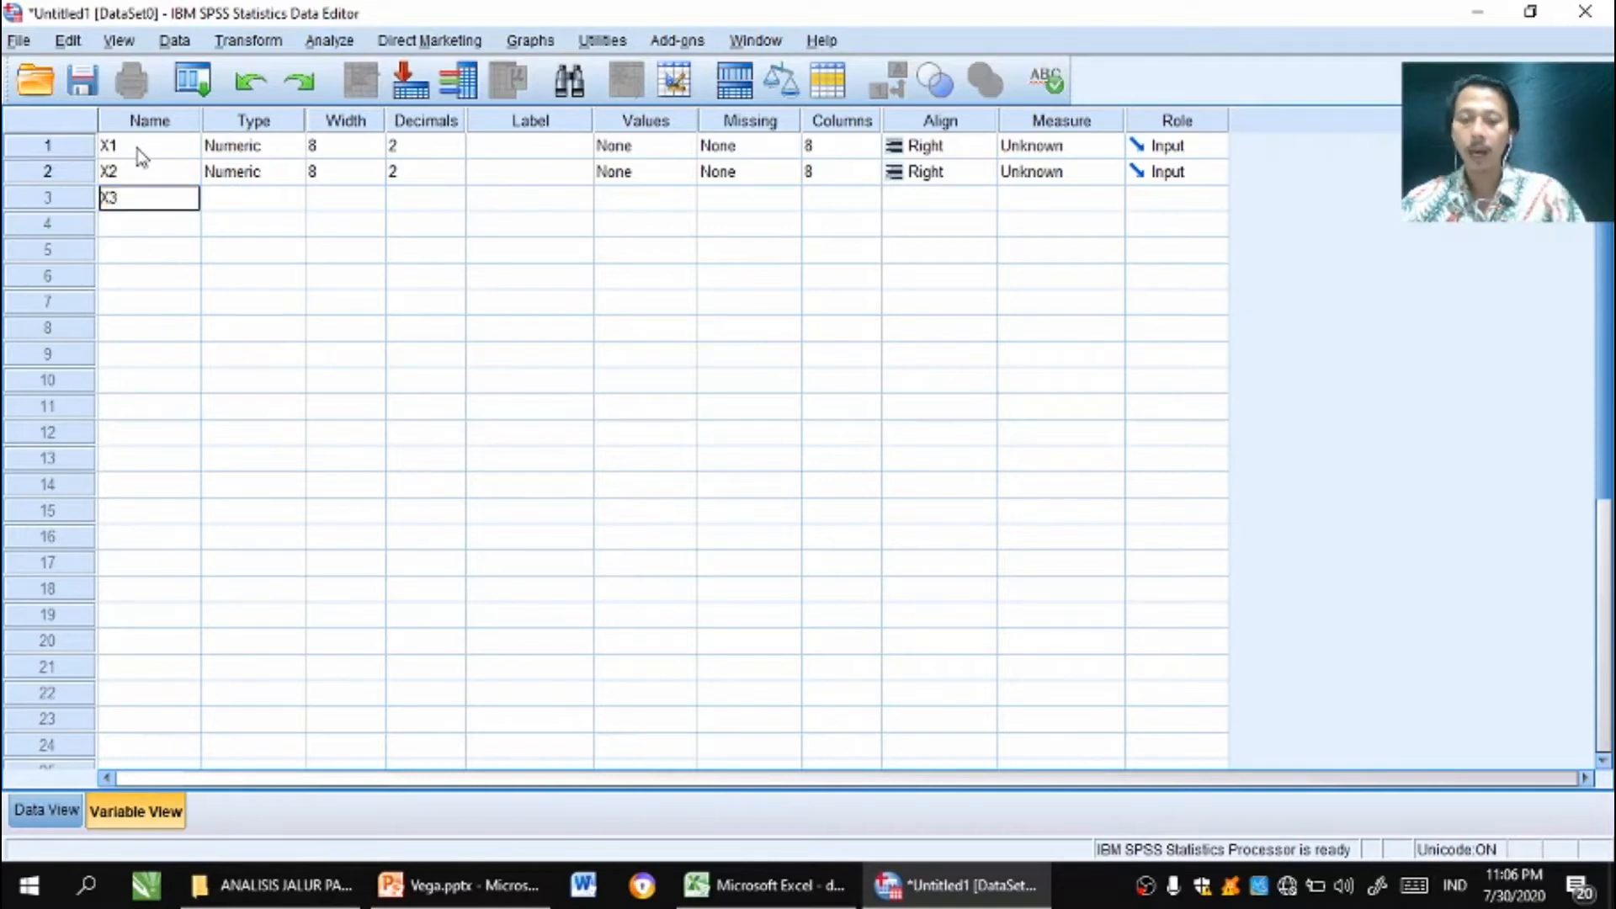
key("Return")
type("Y")
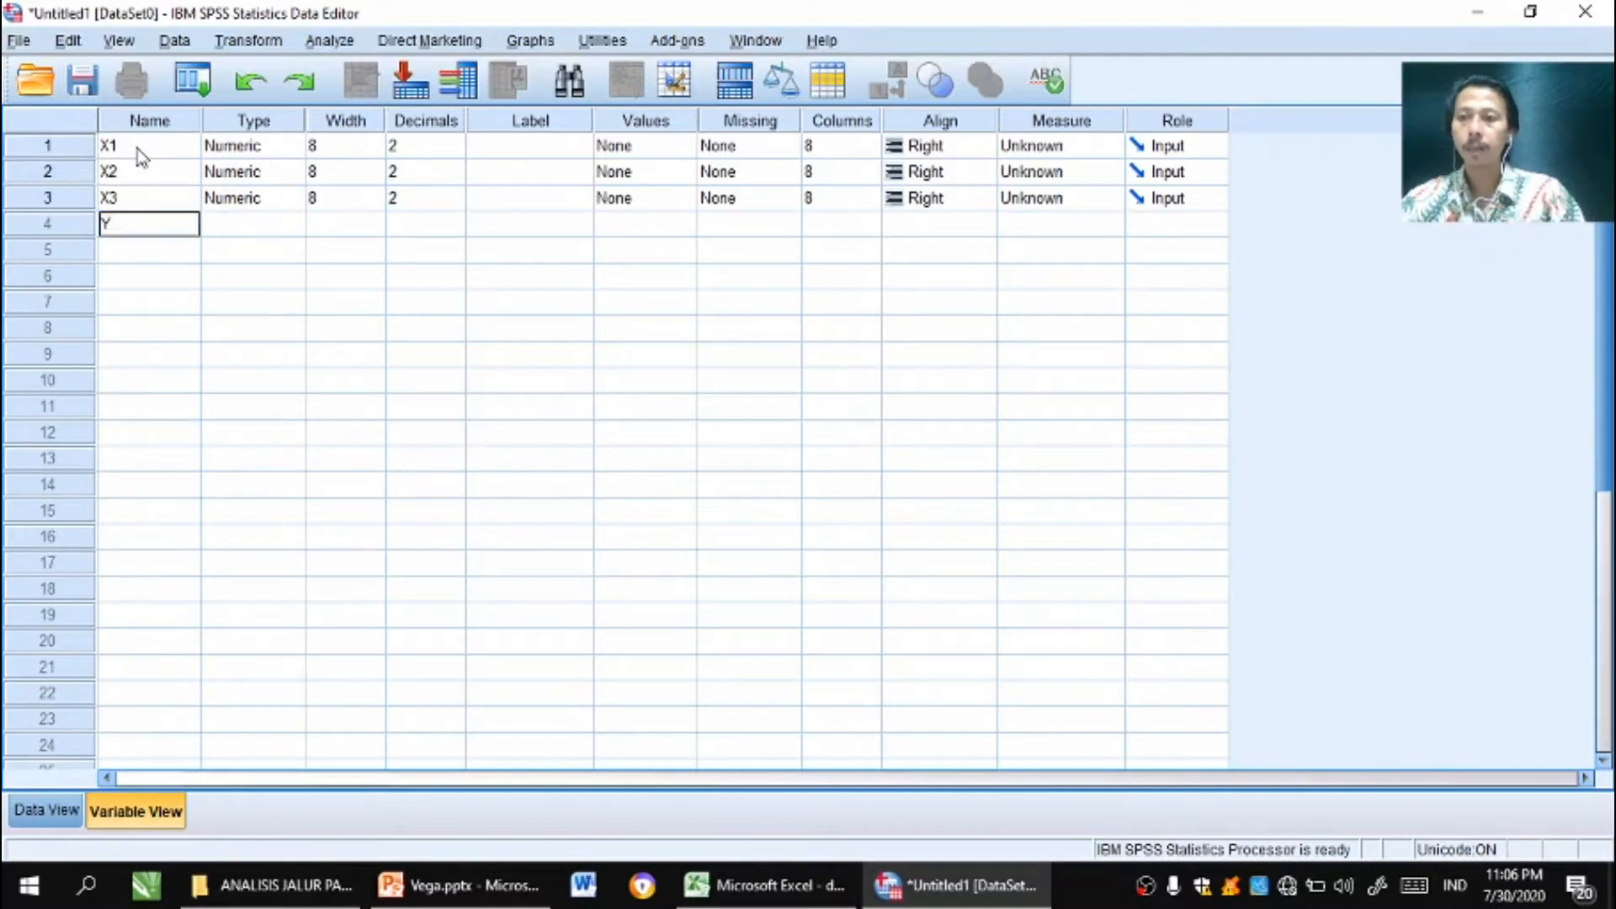
left_click(322, 250)
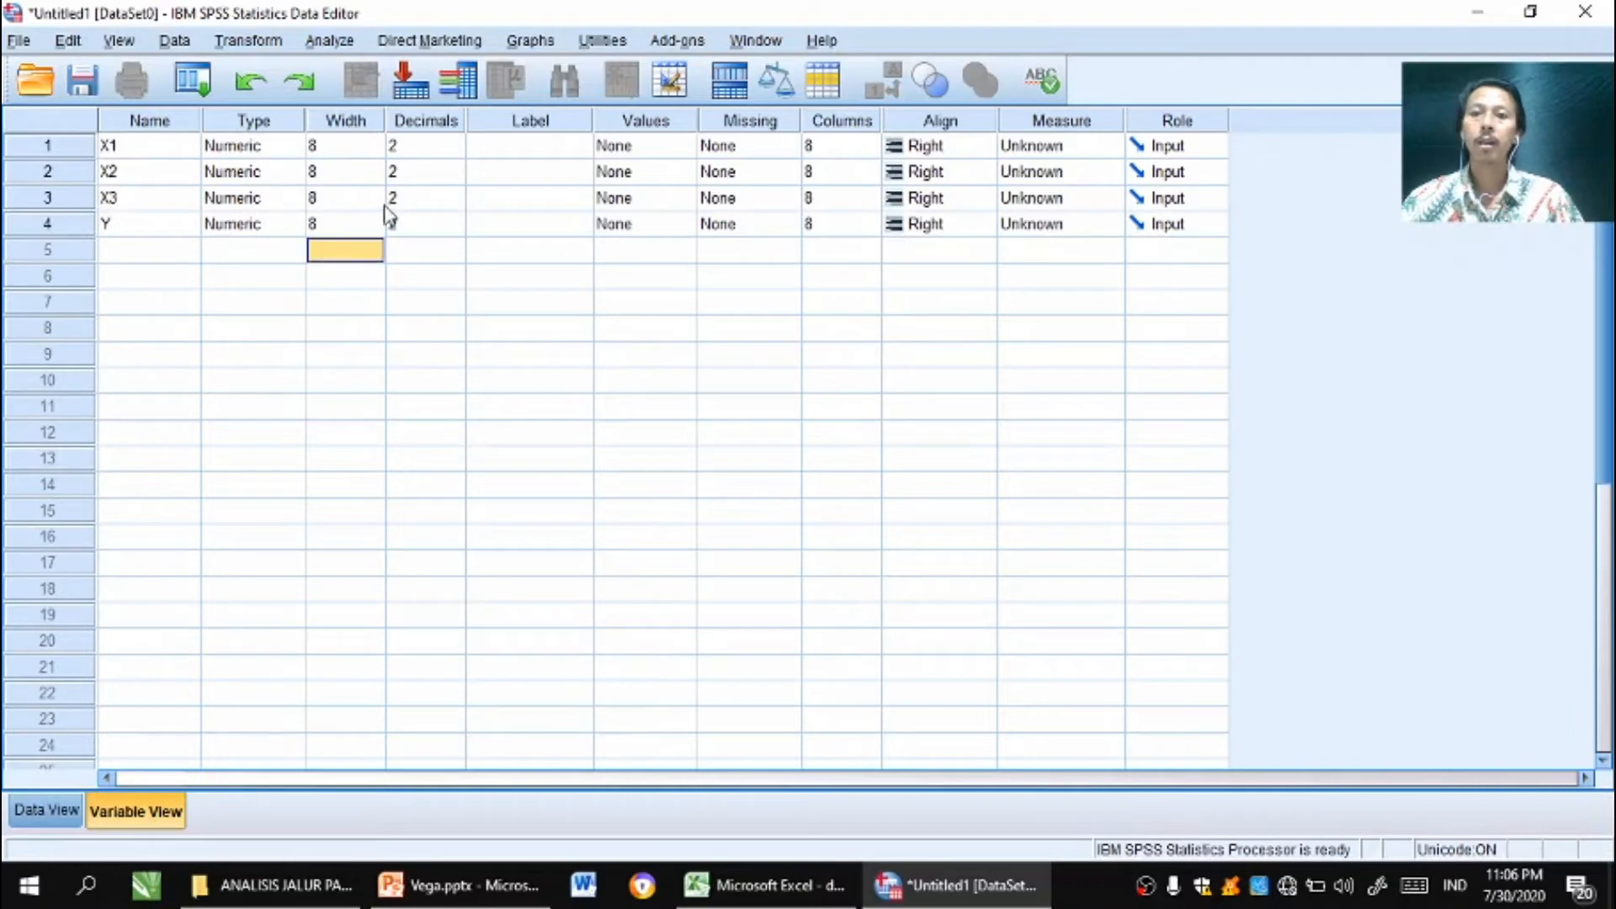
Label variable X1 as "Persaingan Usaha" and variable X2 as "Kulaitas Produk".
left_click(522, 151)
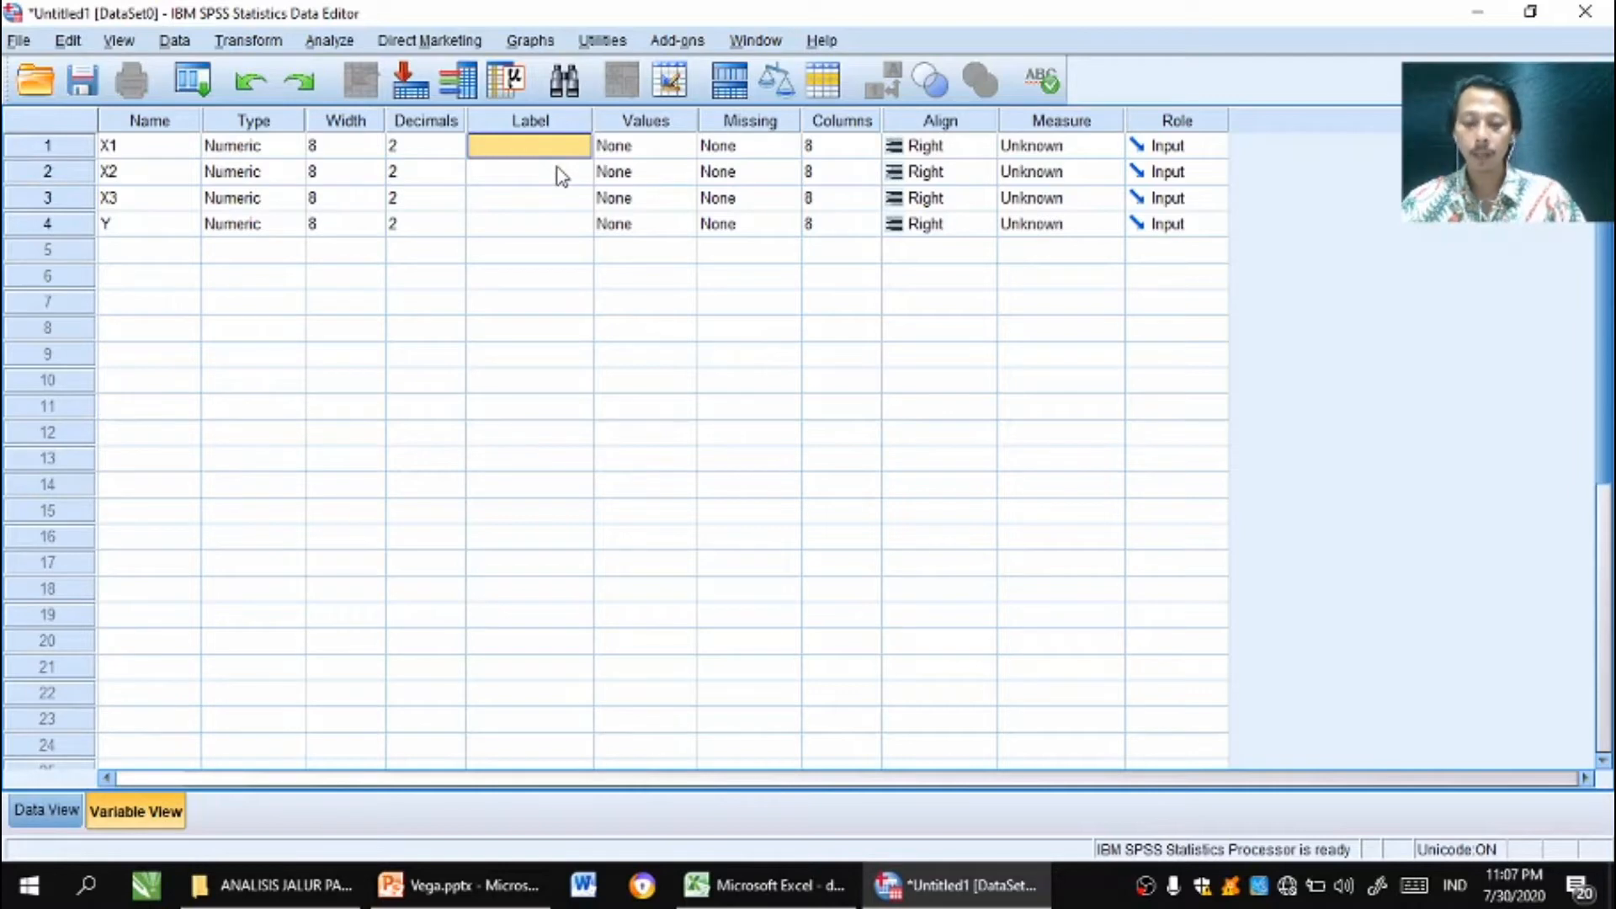
type("Persa")
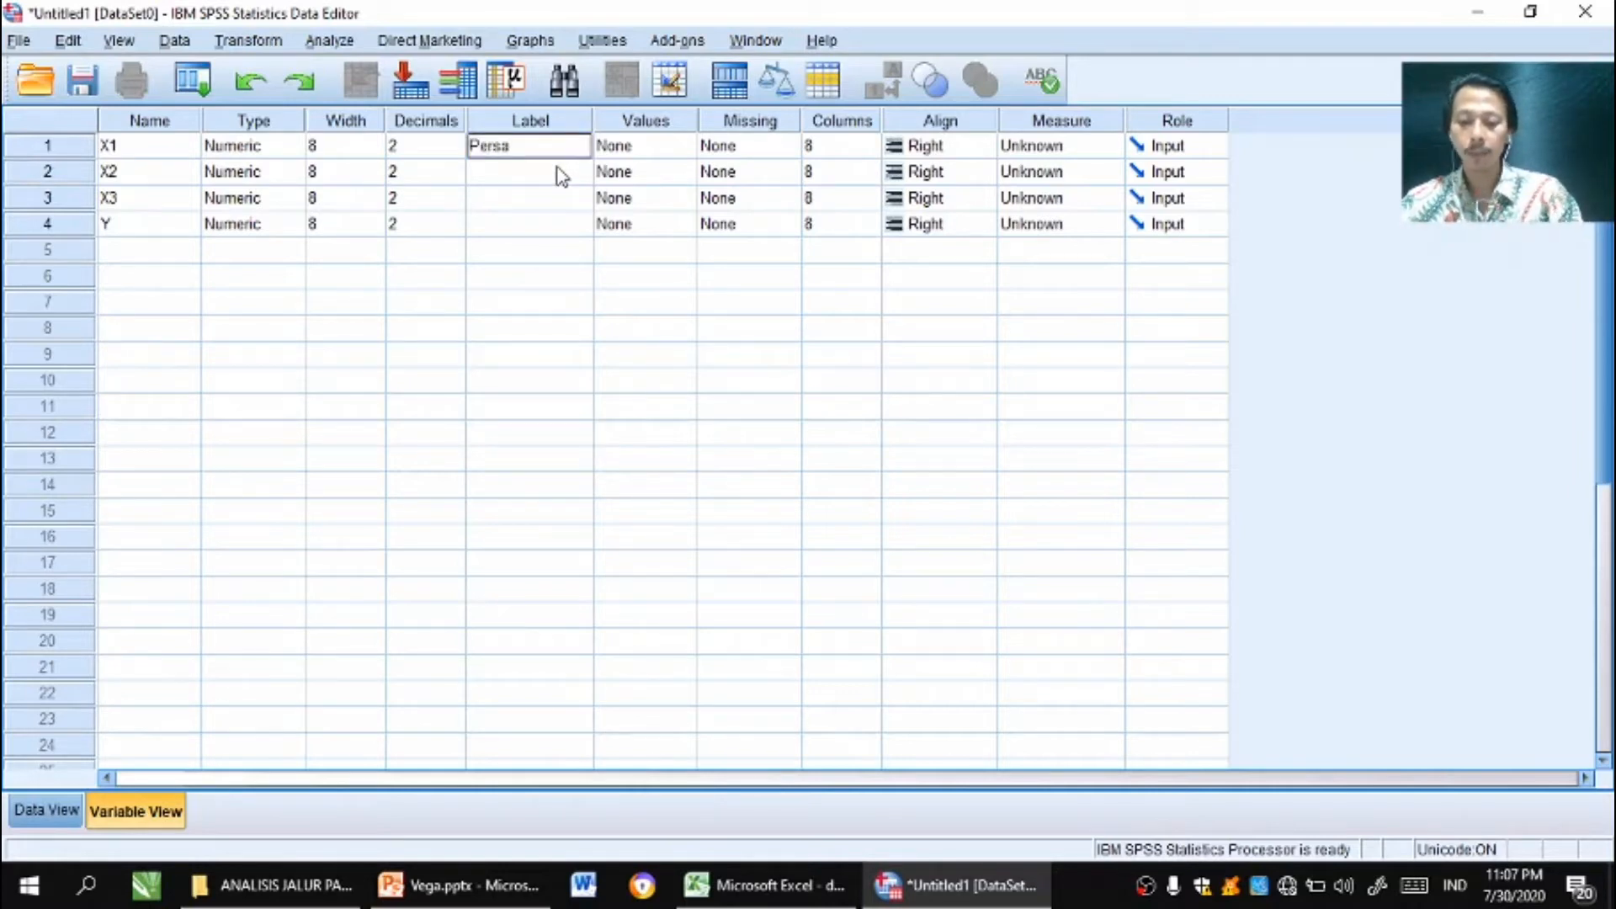
type("ingan Usaha")
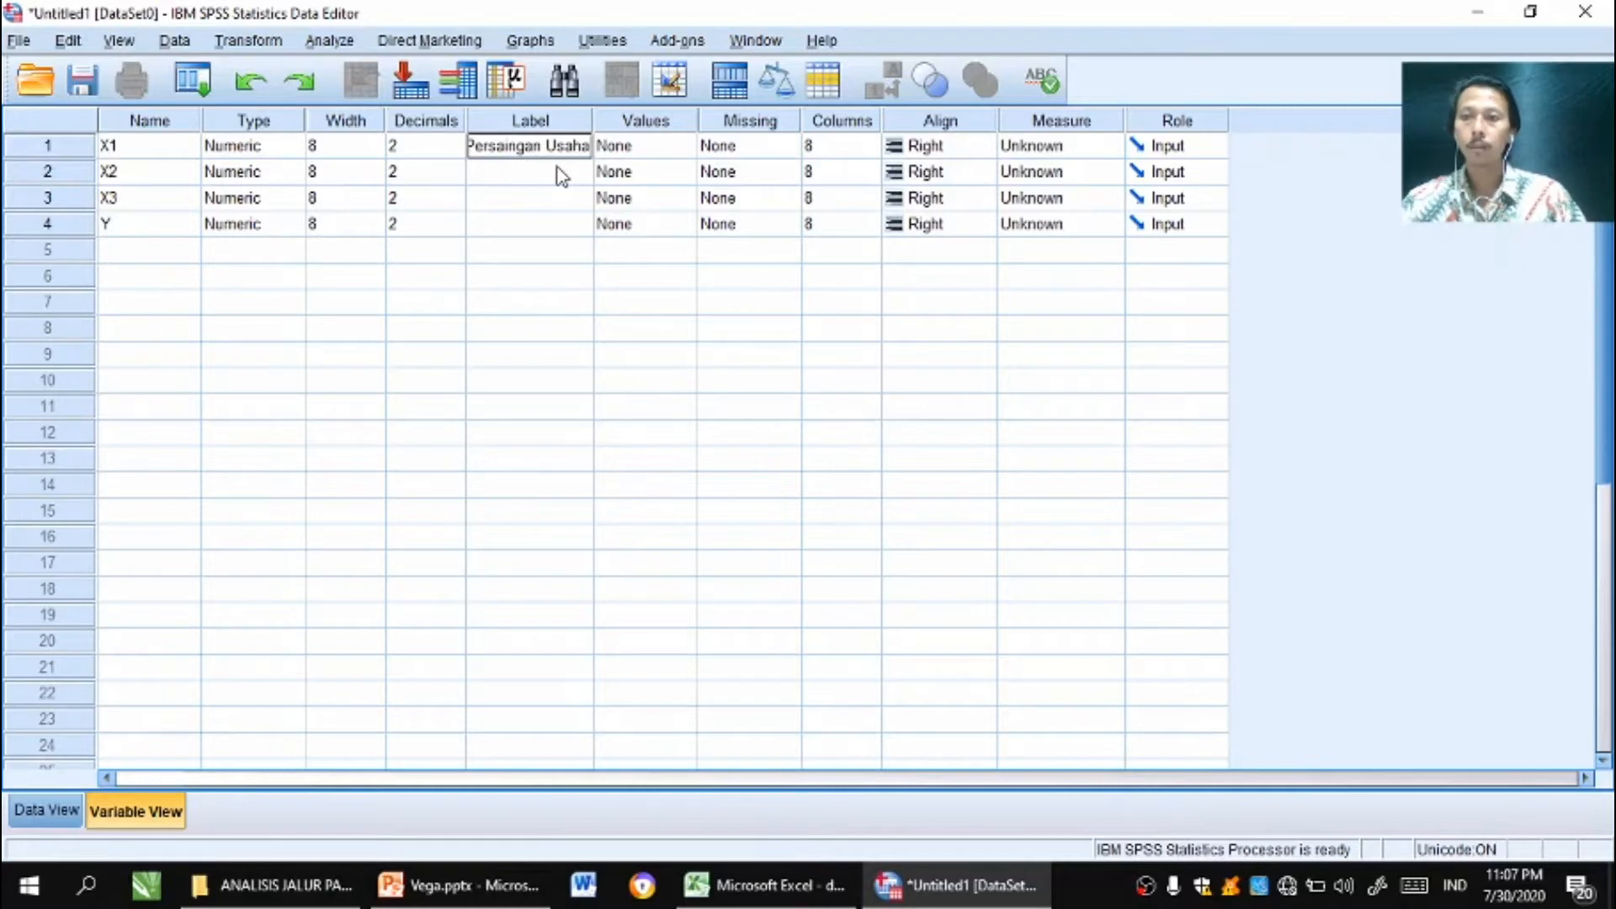
key("Return")
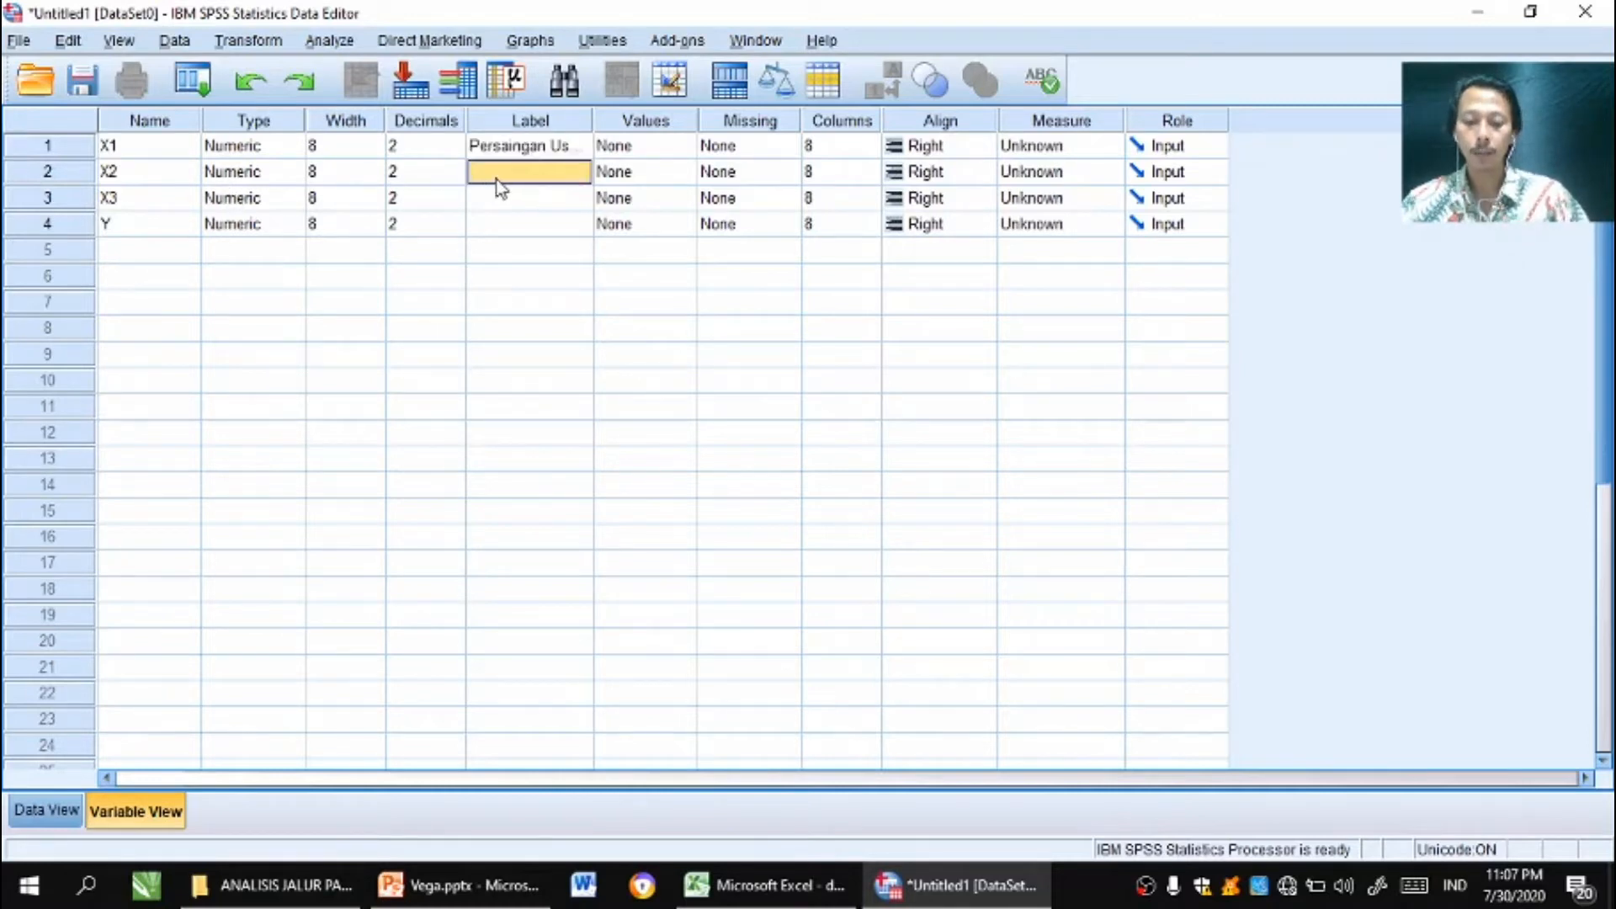
type("K")
type("uali")
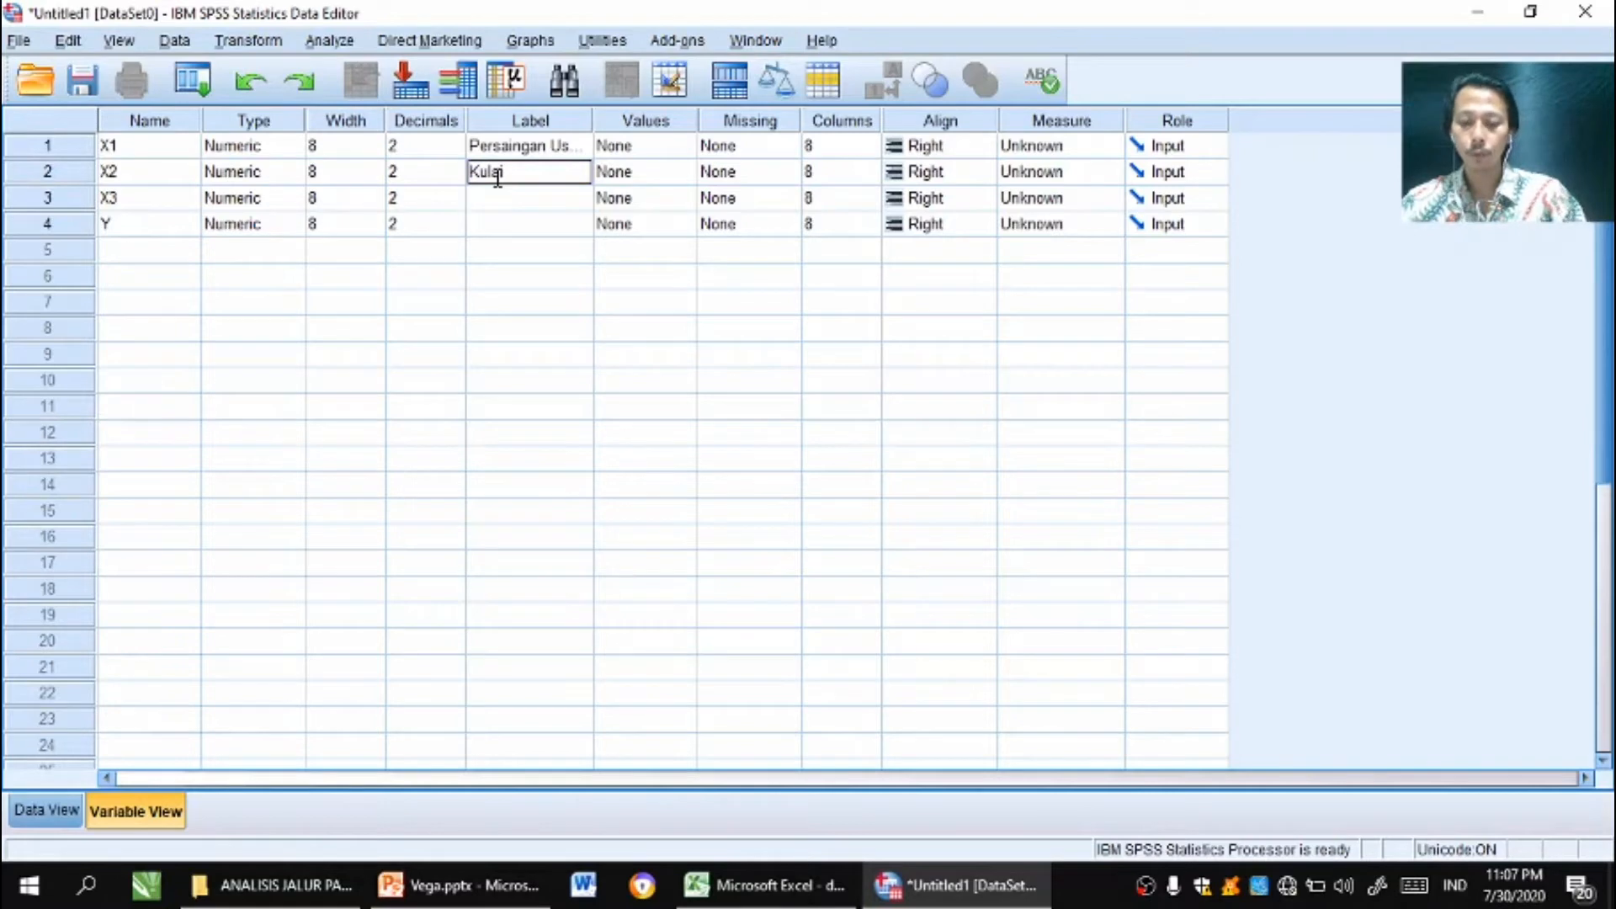
type("tas Pr")
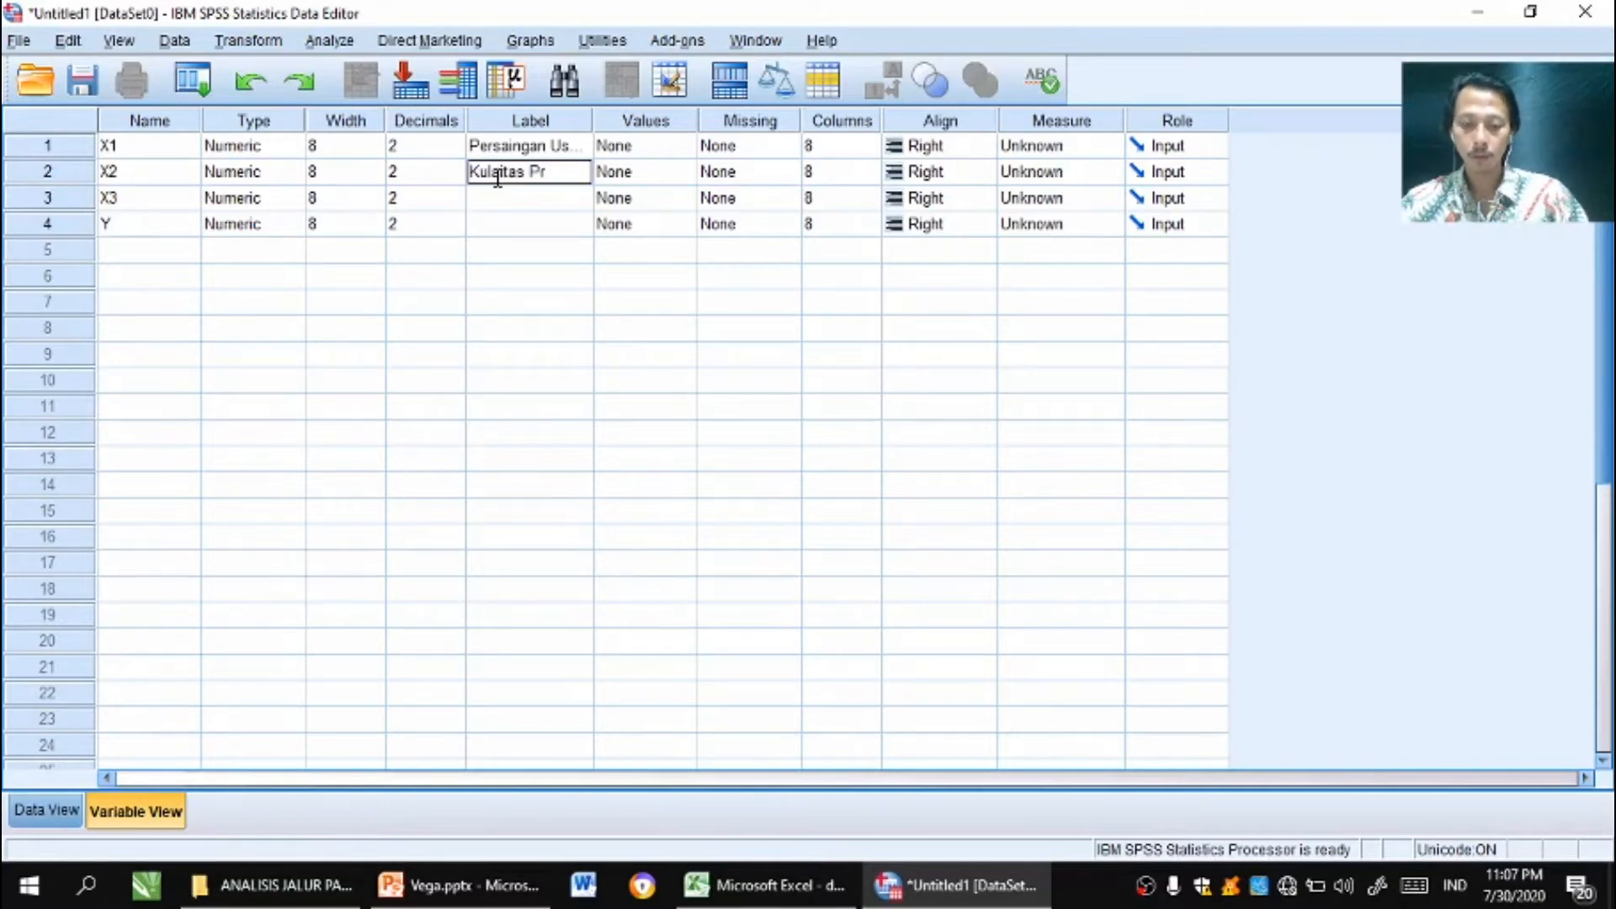
type("oduk")
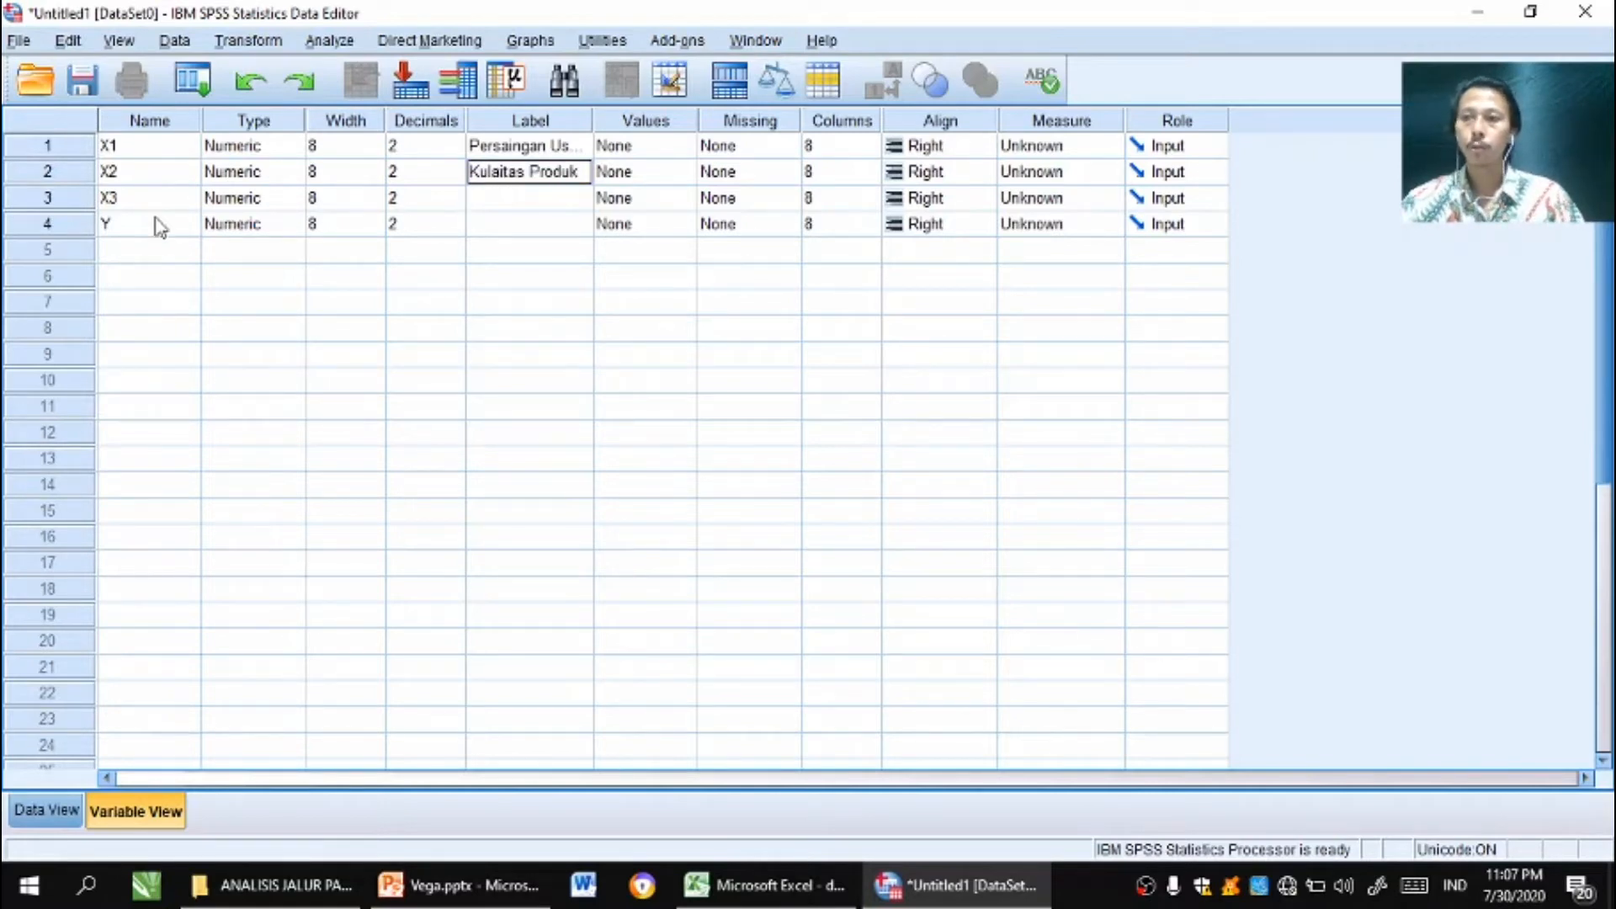
Label variable X3 as "Strategi Pemasaran" and variable Y as "Kinerja Penjualan".
left_click(153, 202)
left_click(495, 202)
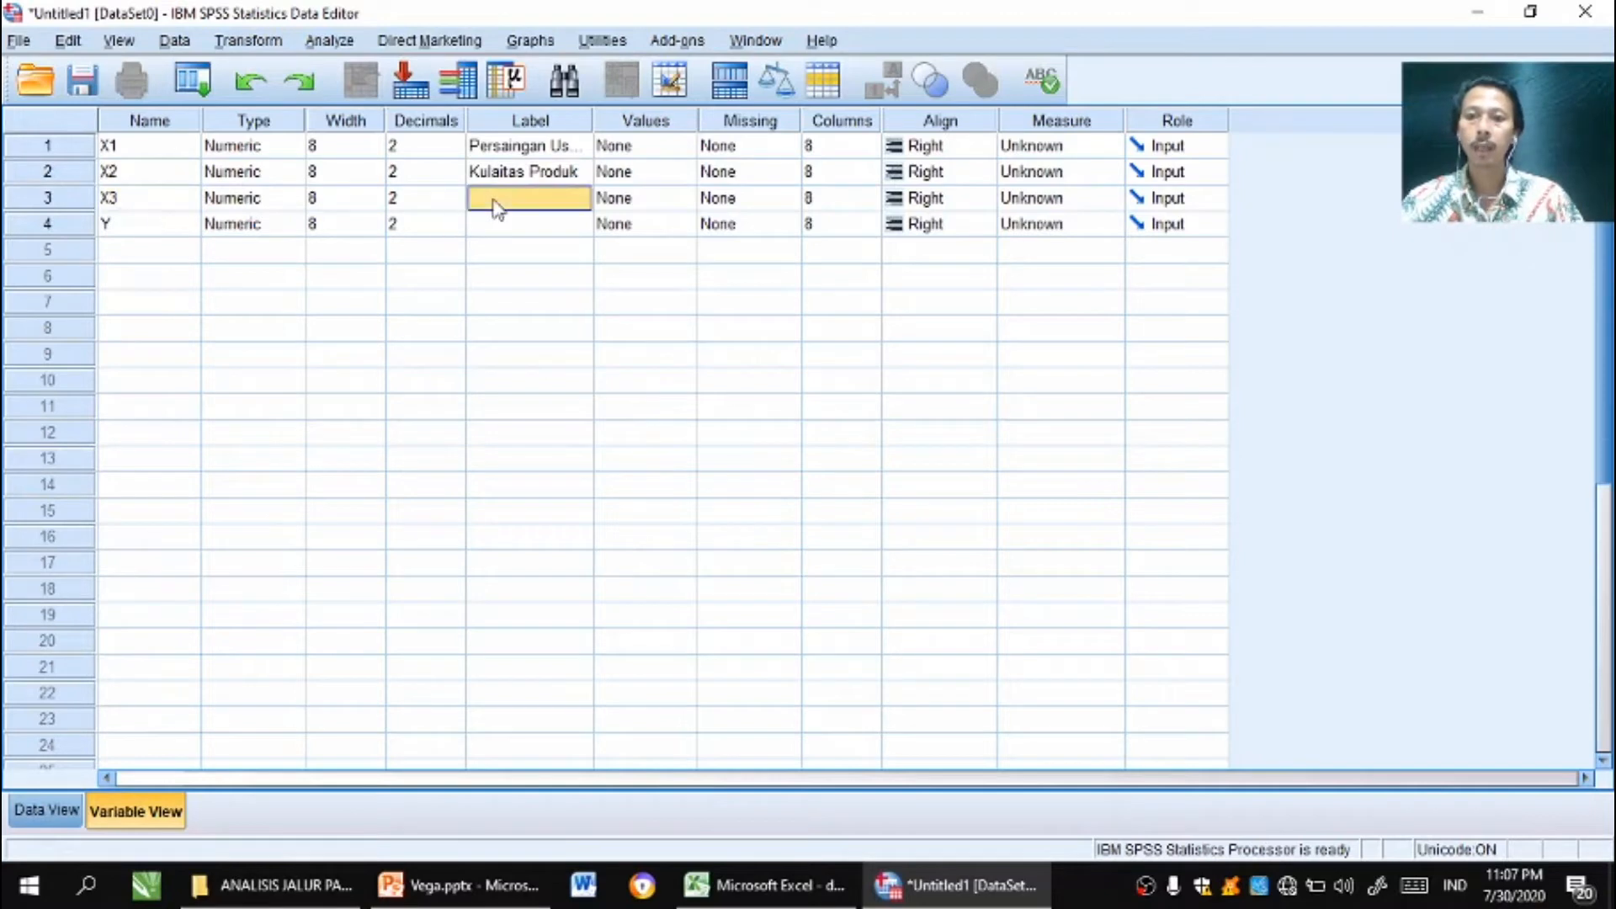
type("Stra")
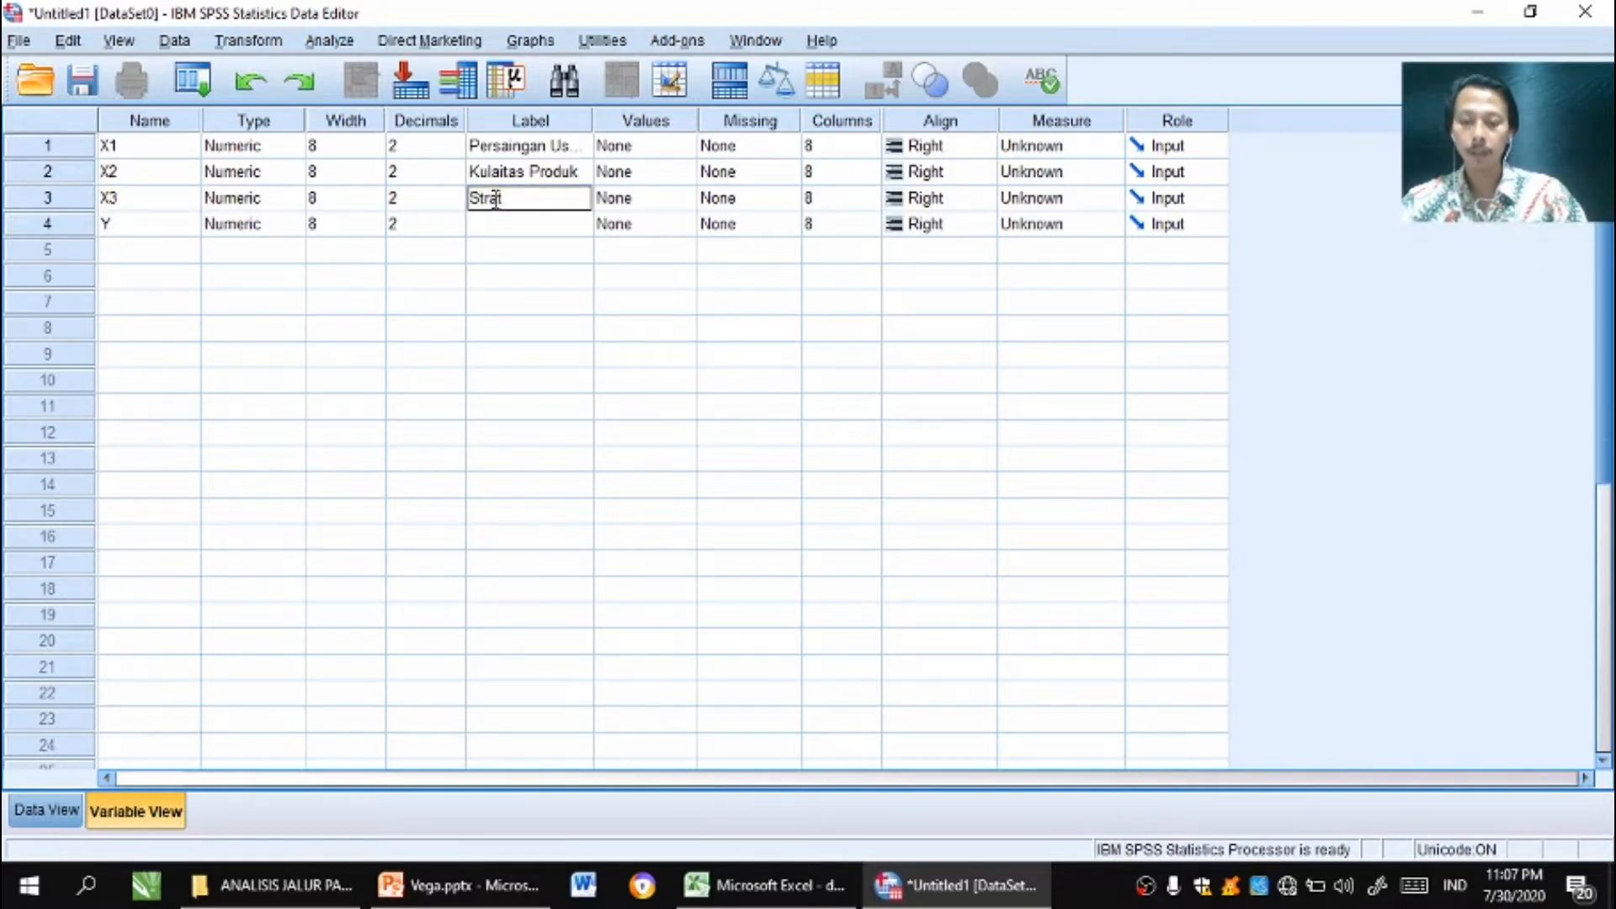
type("tegi Pemasaran")
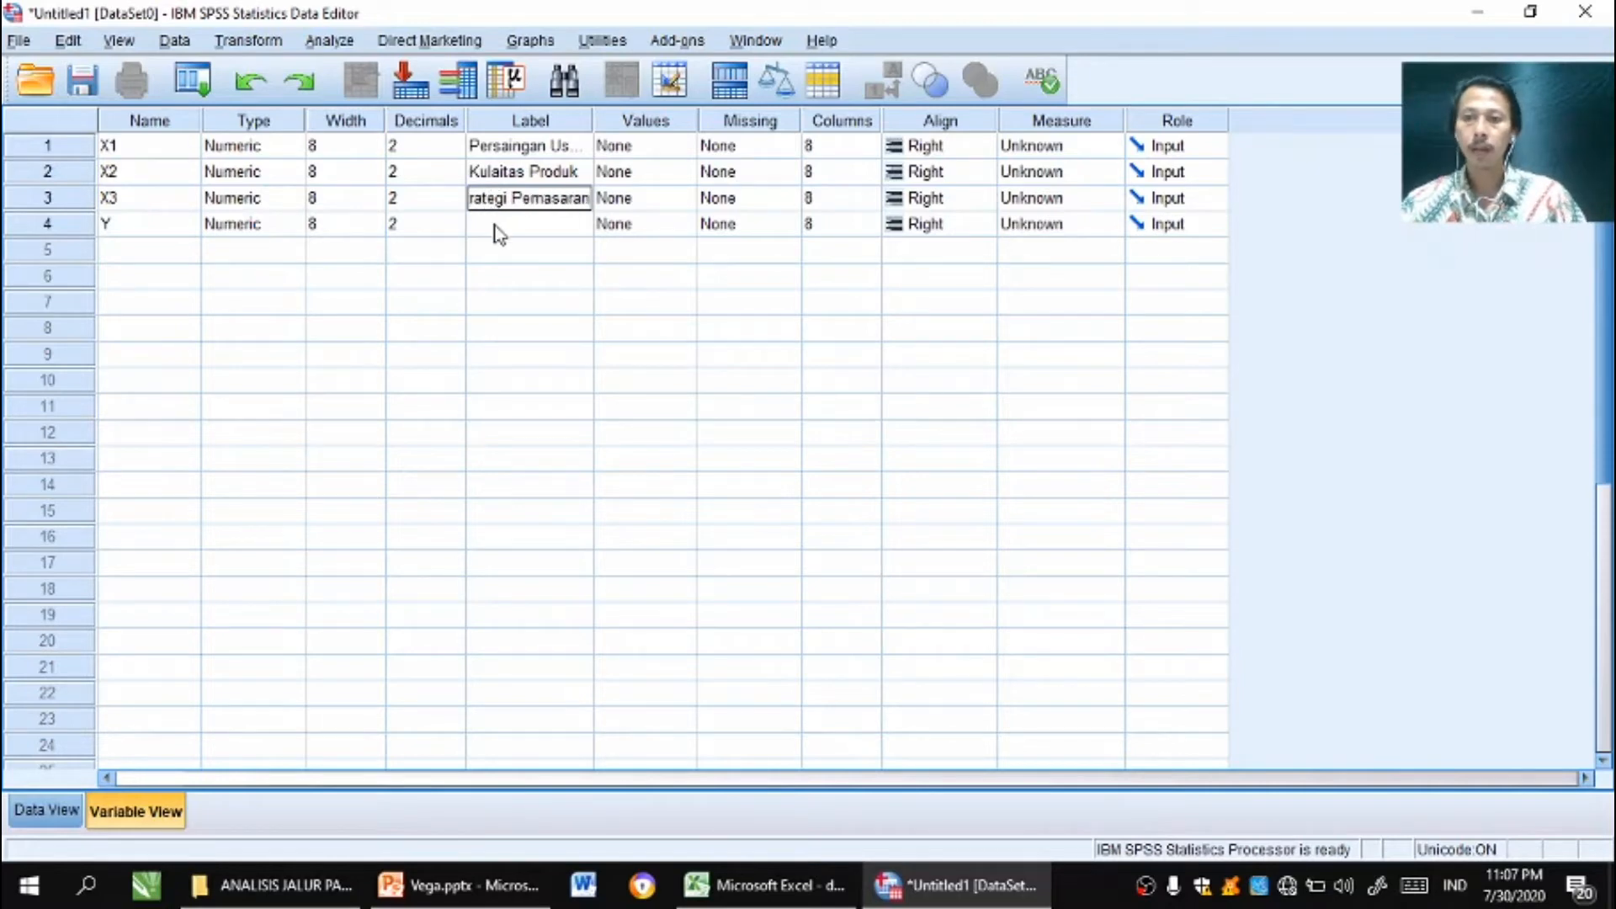
left_click(496, 225)
type("K")
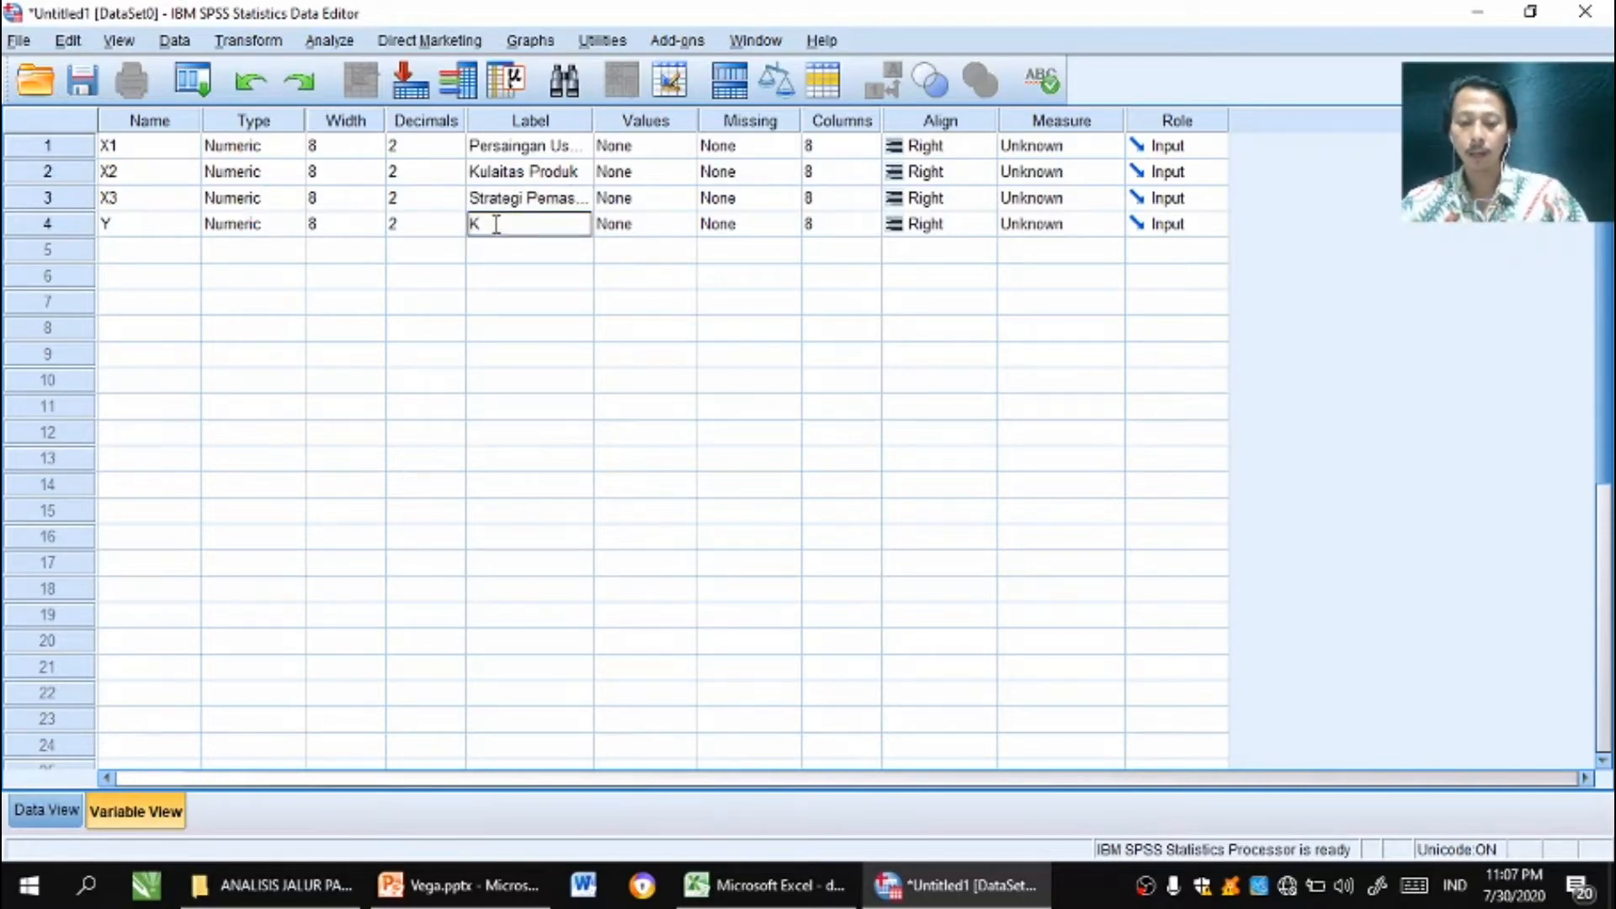
type("inerja P")
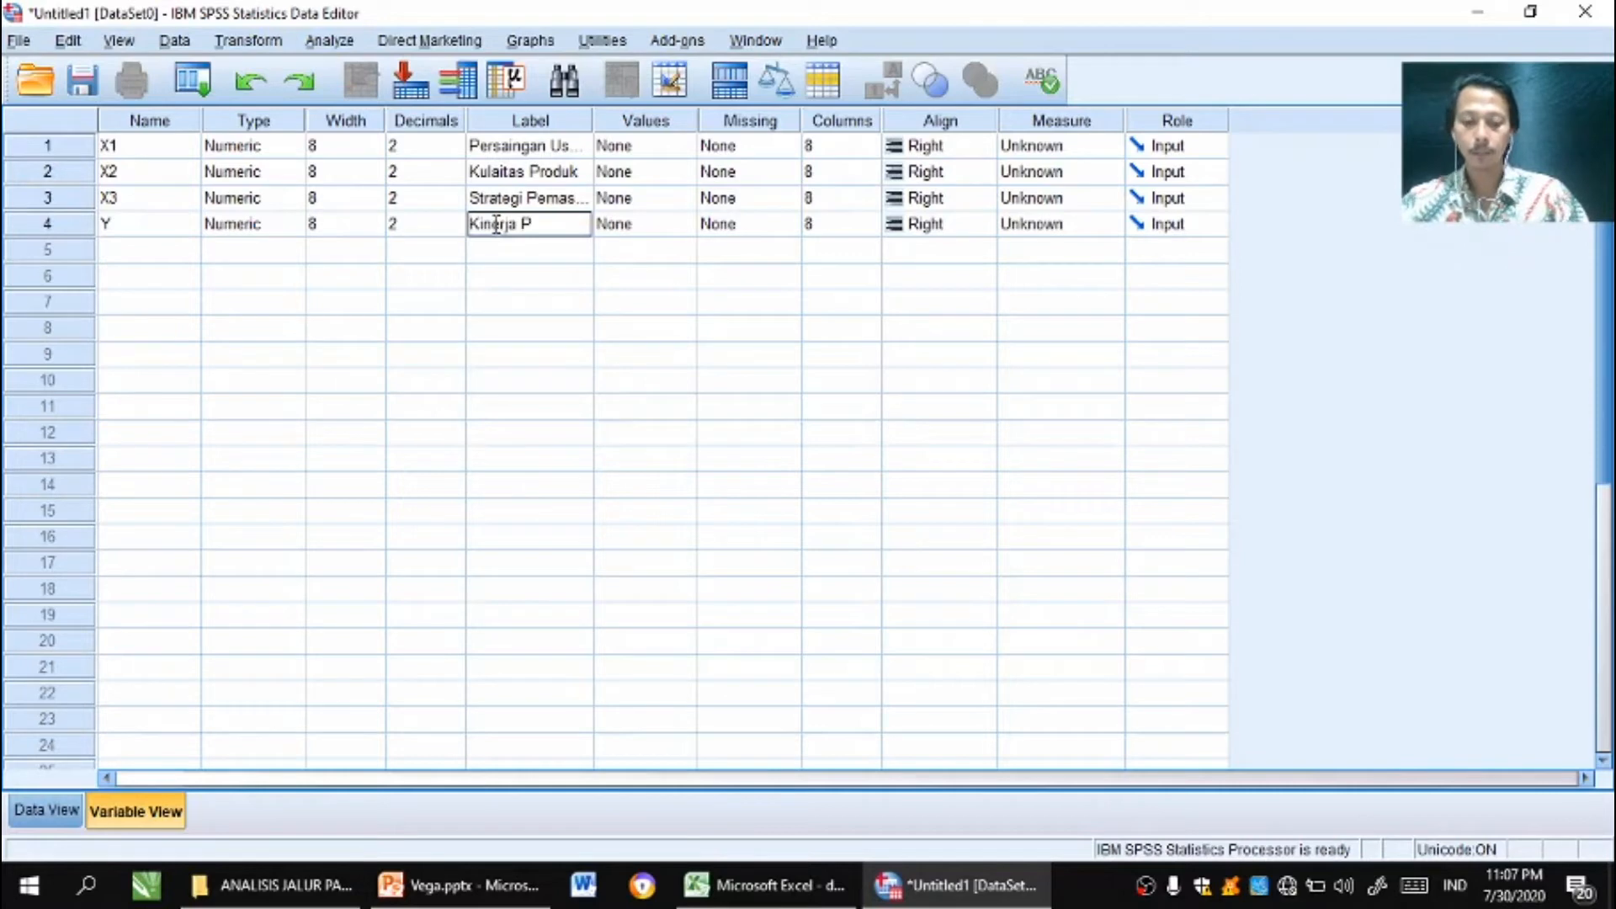
type("enjualan")
key("Return")
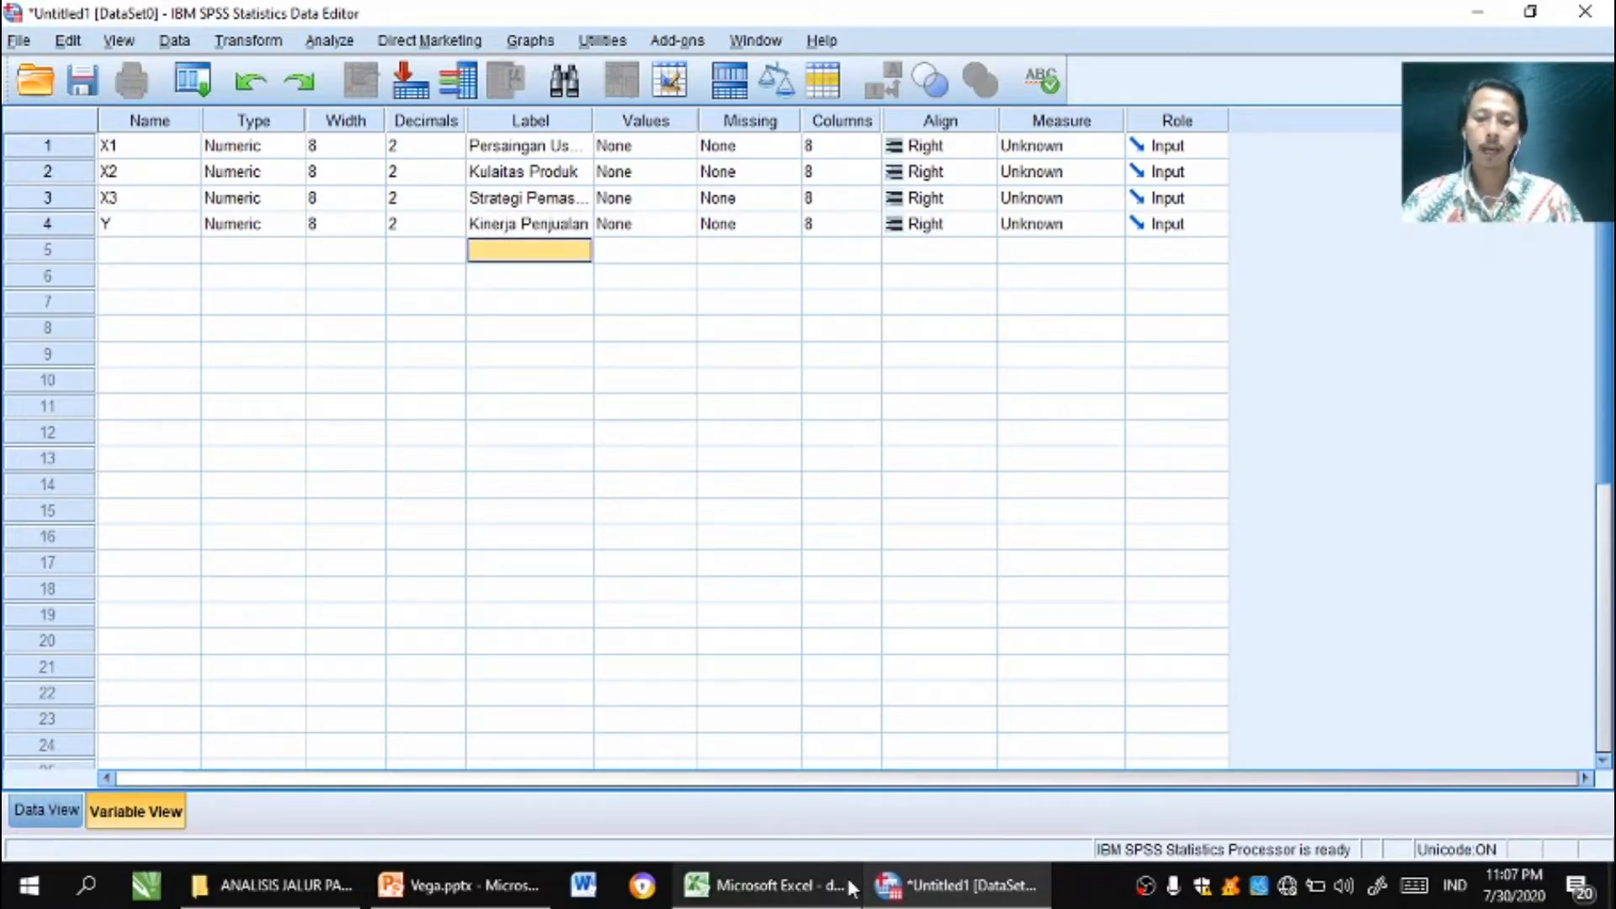
Check the data values in the Excel workbook and, back in SPSS, set the decimals of all four variables to 0.
left_click(782, 898)
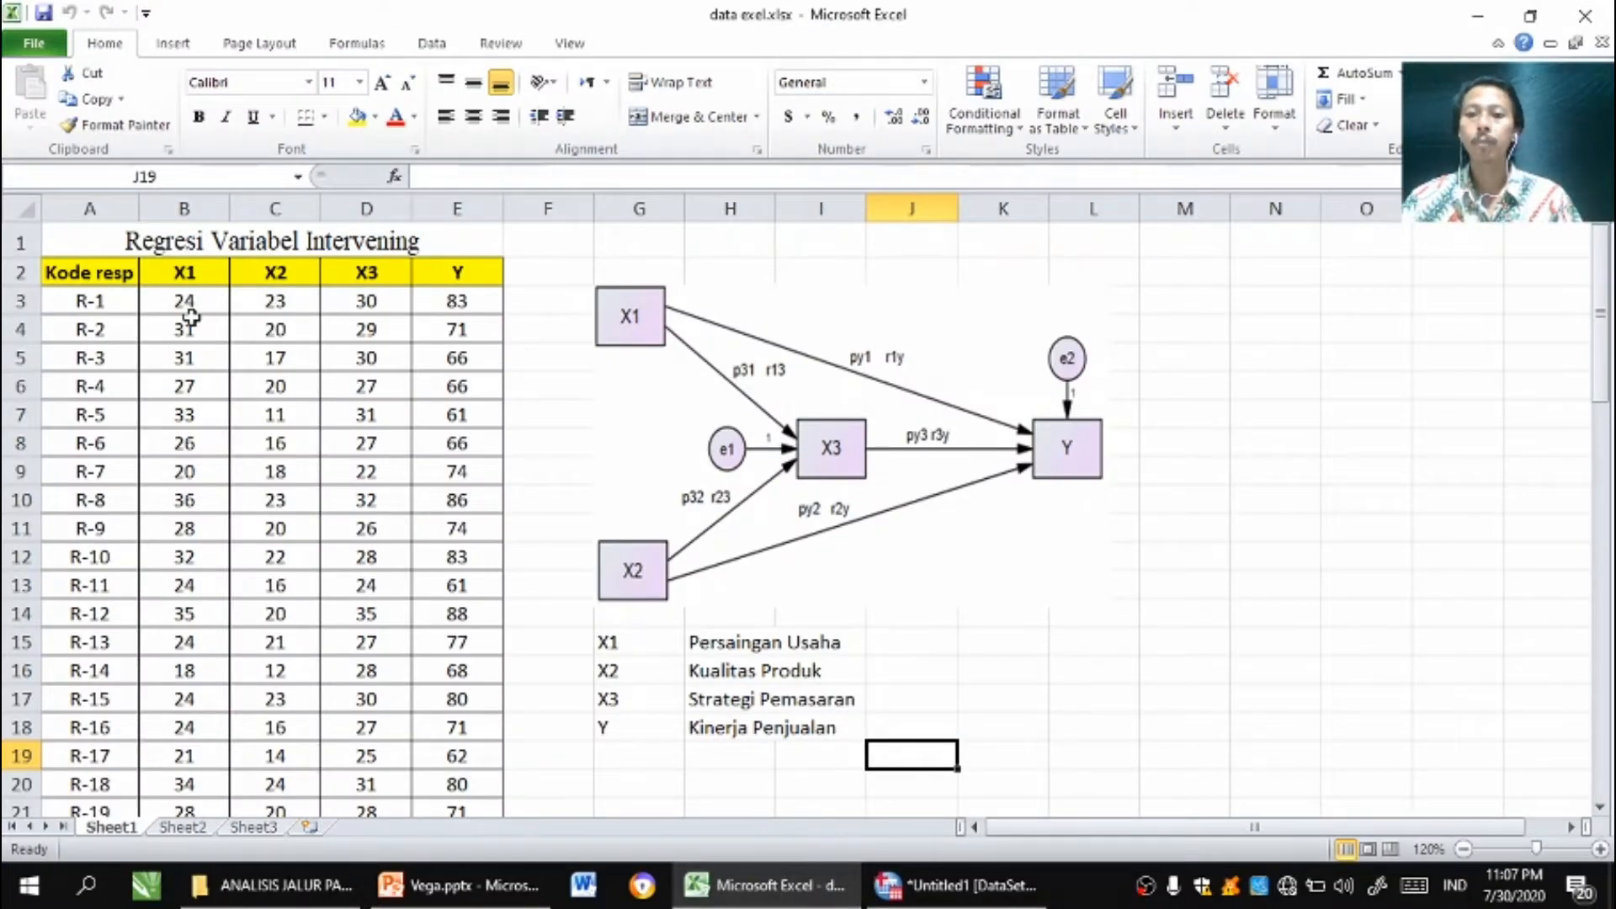
left_click(936, 899)
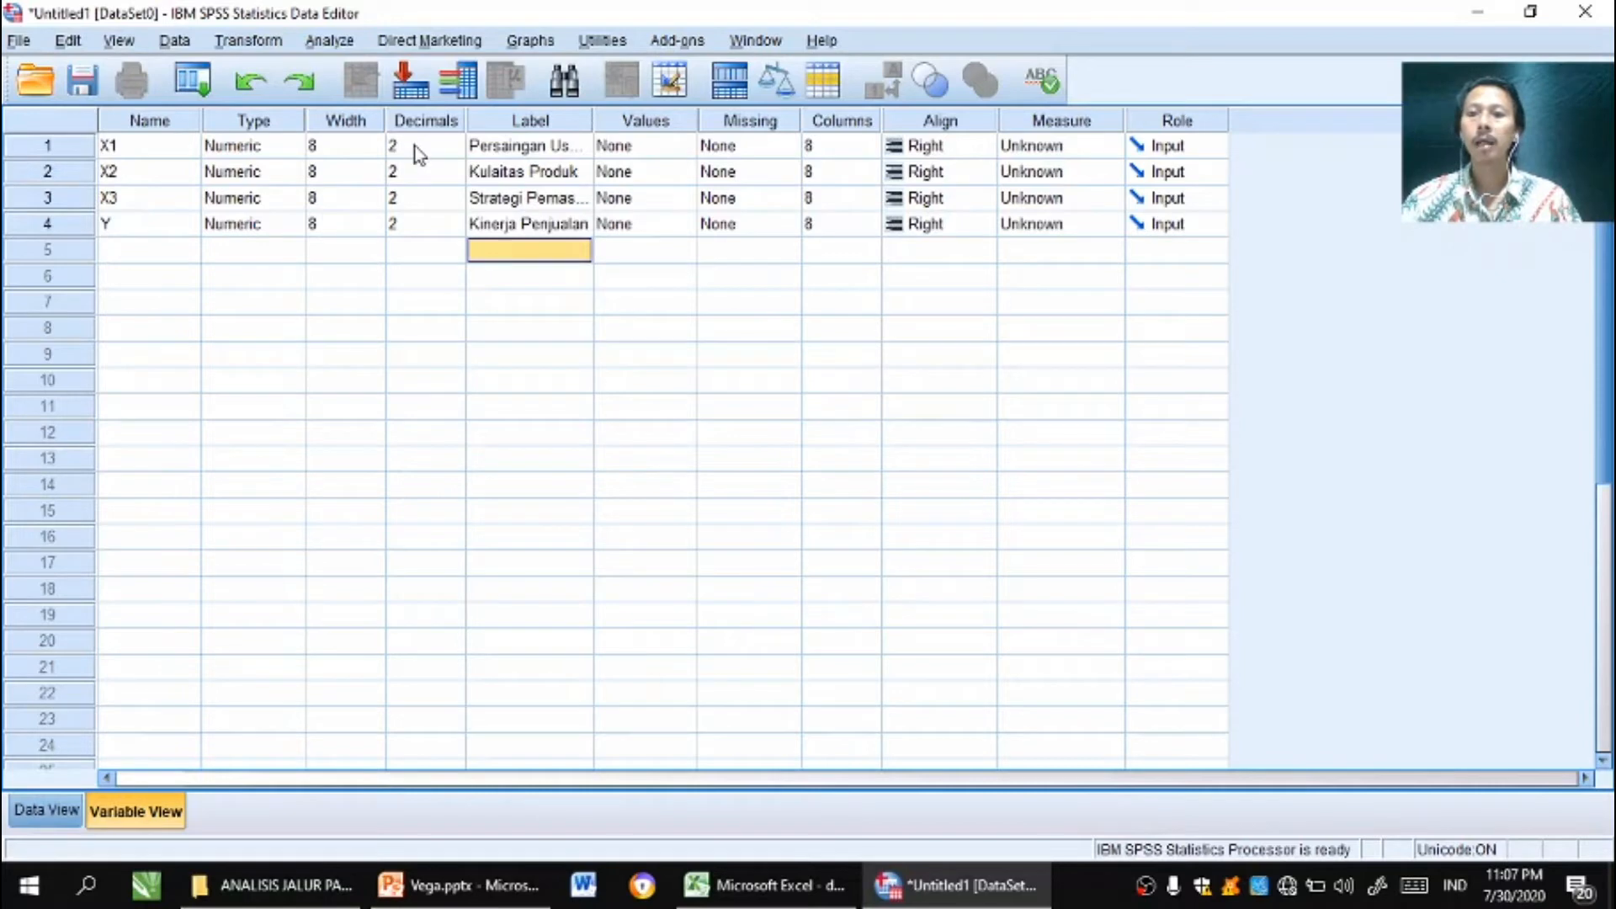
left_click(436, 148)
left_click(455, 152)
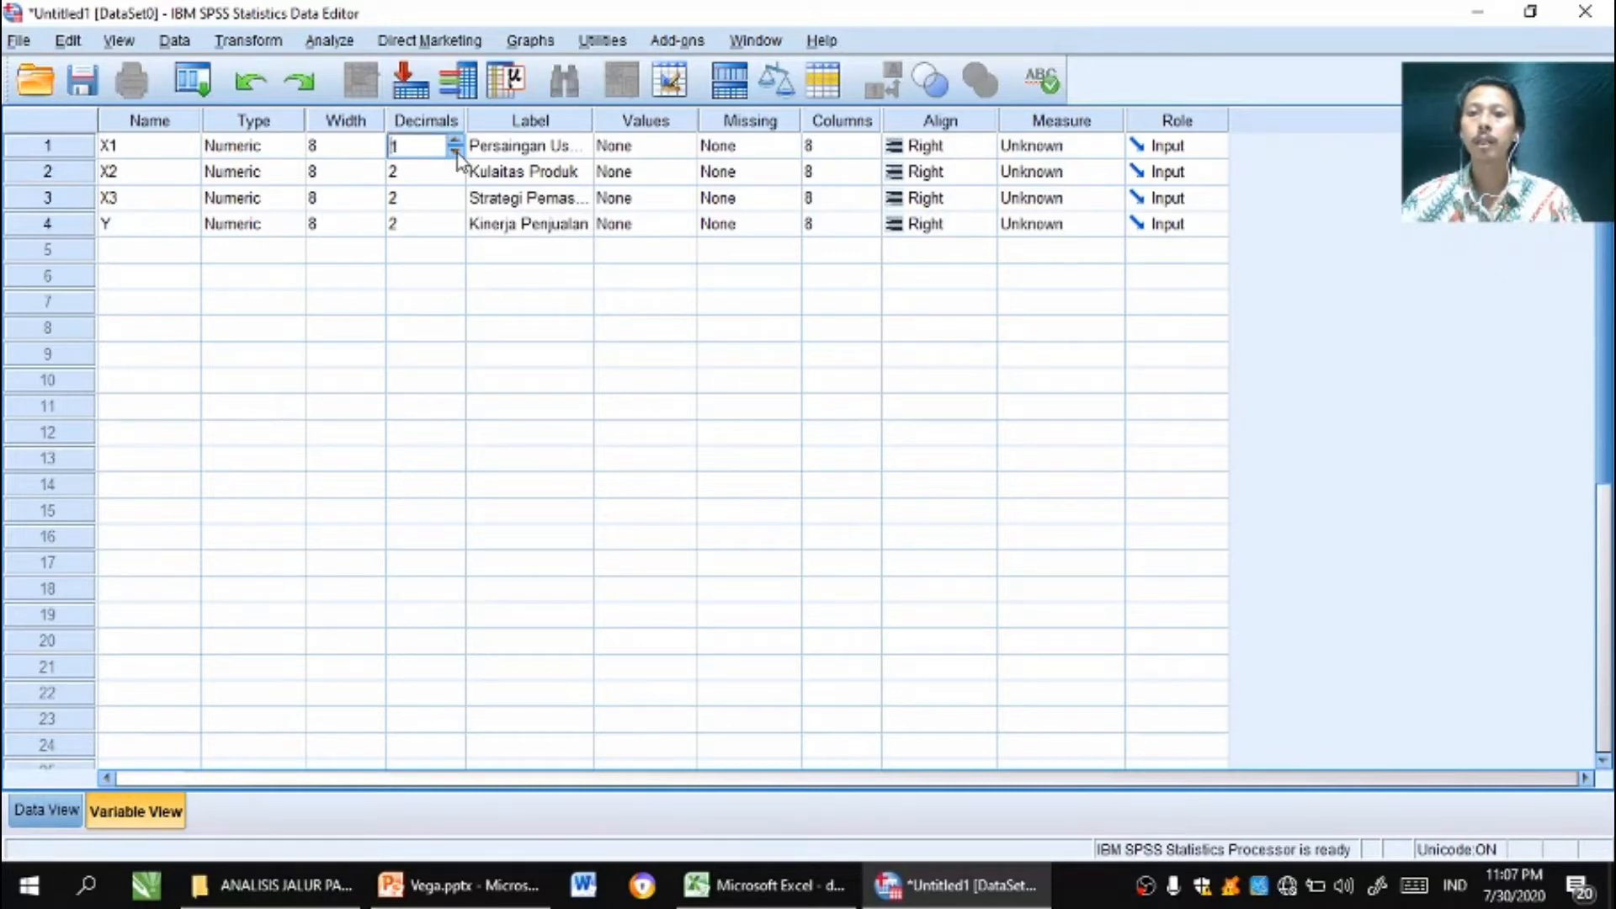
left_click(455, 153)
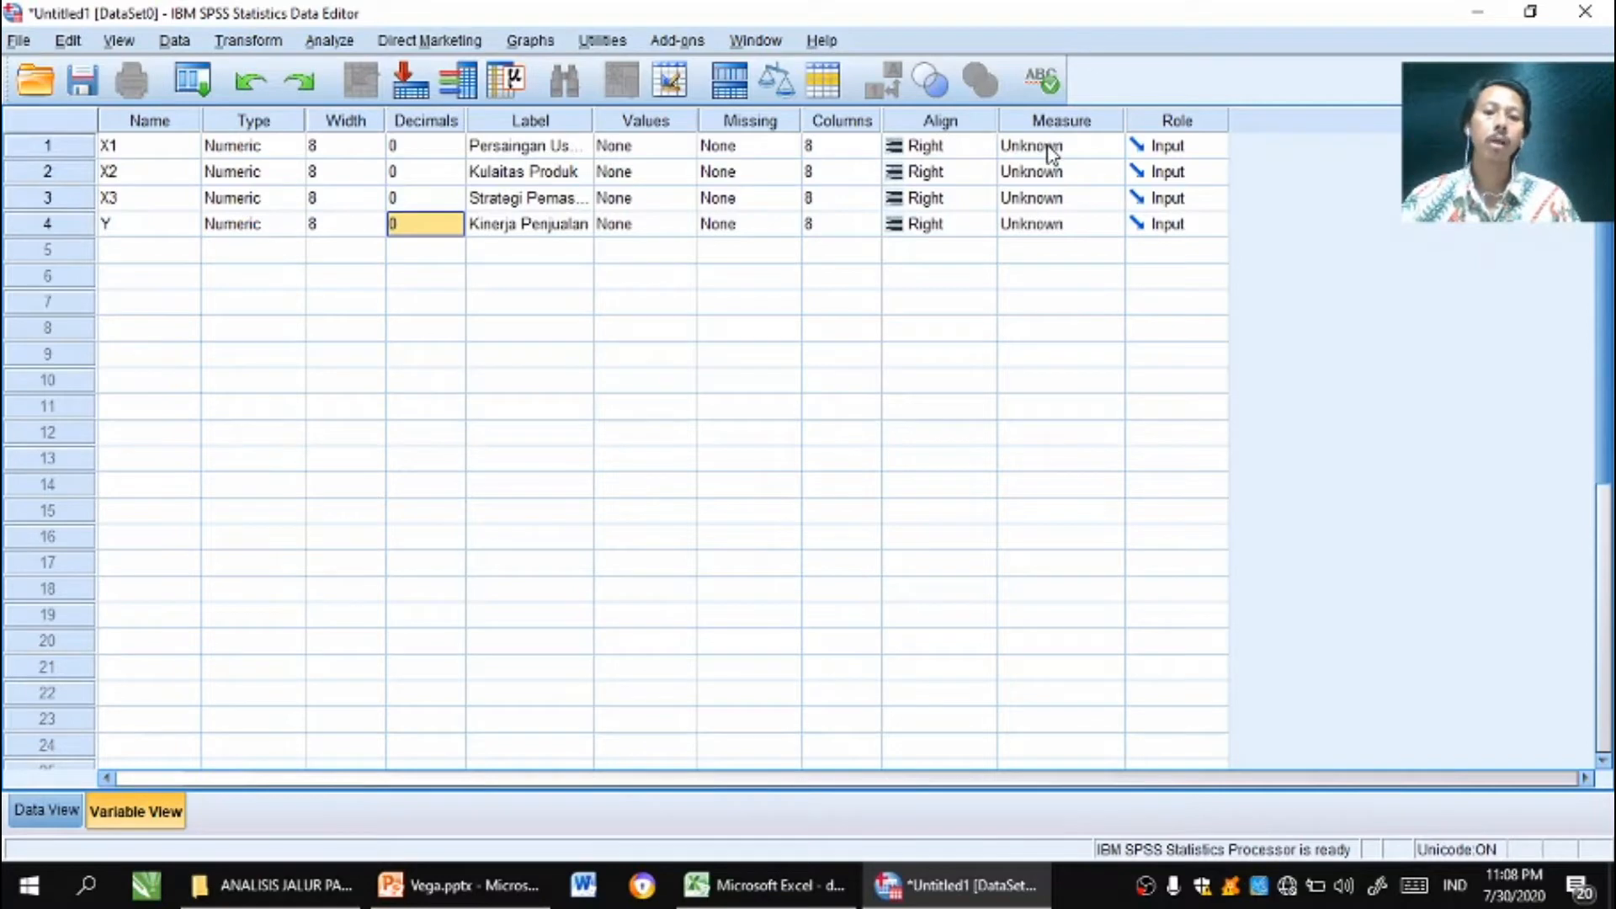
After consulting the Excel data, set the measure of X1, X2, X3 and Y to Scale in SPSS and show the data grid.
left_click(771, 882)
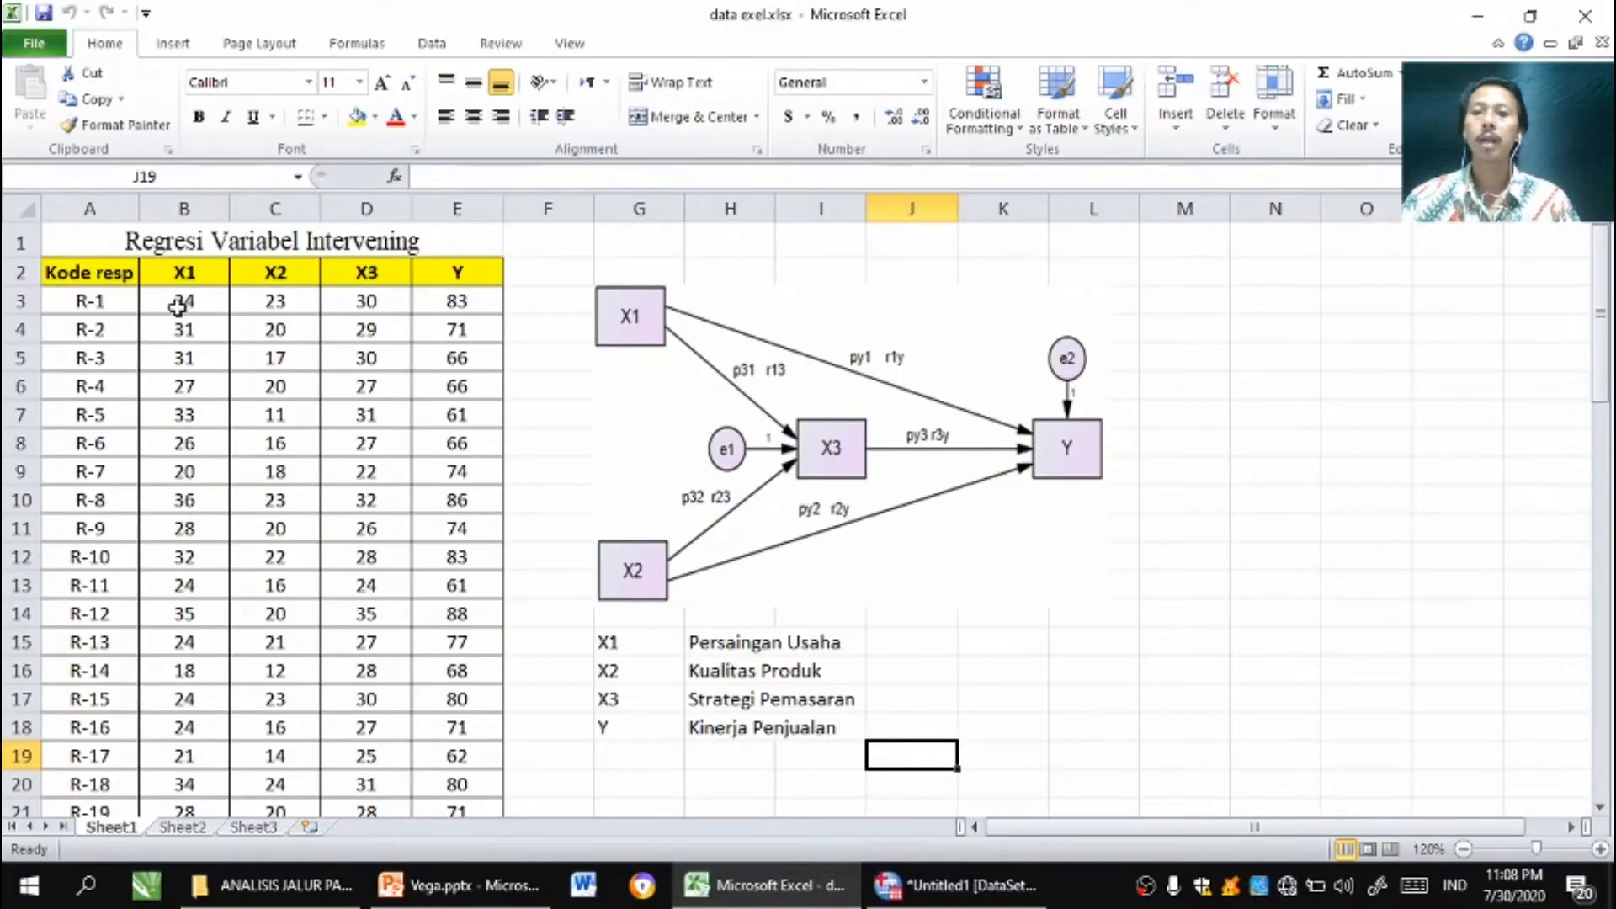
left_click(902, 875)
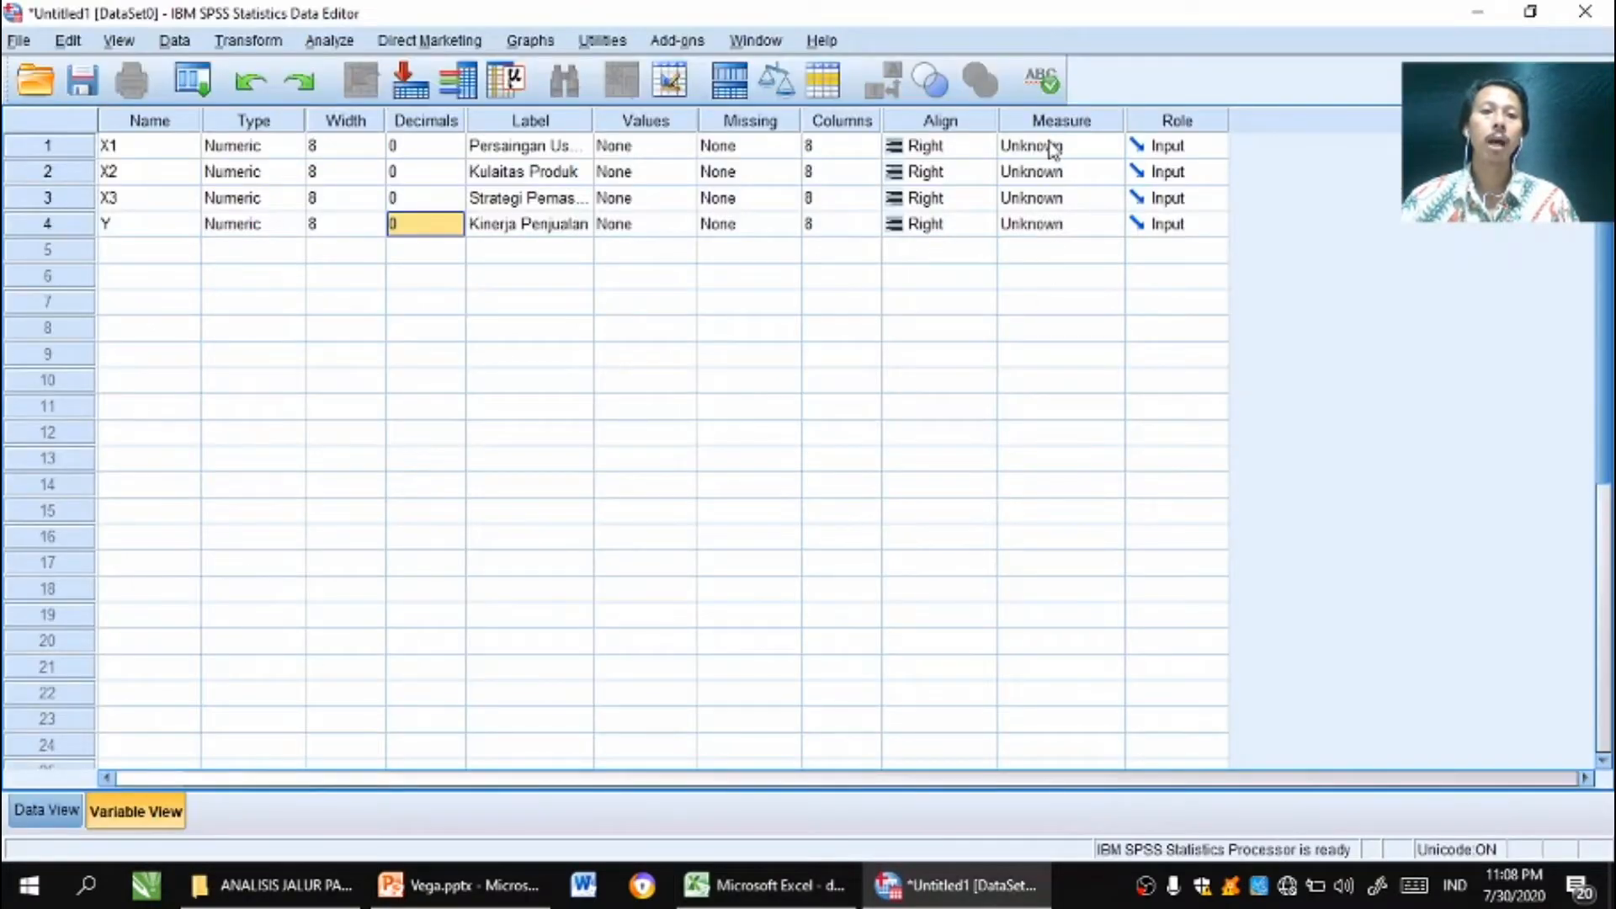
left_click(1093, 153)
left_click(1084, 170)
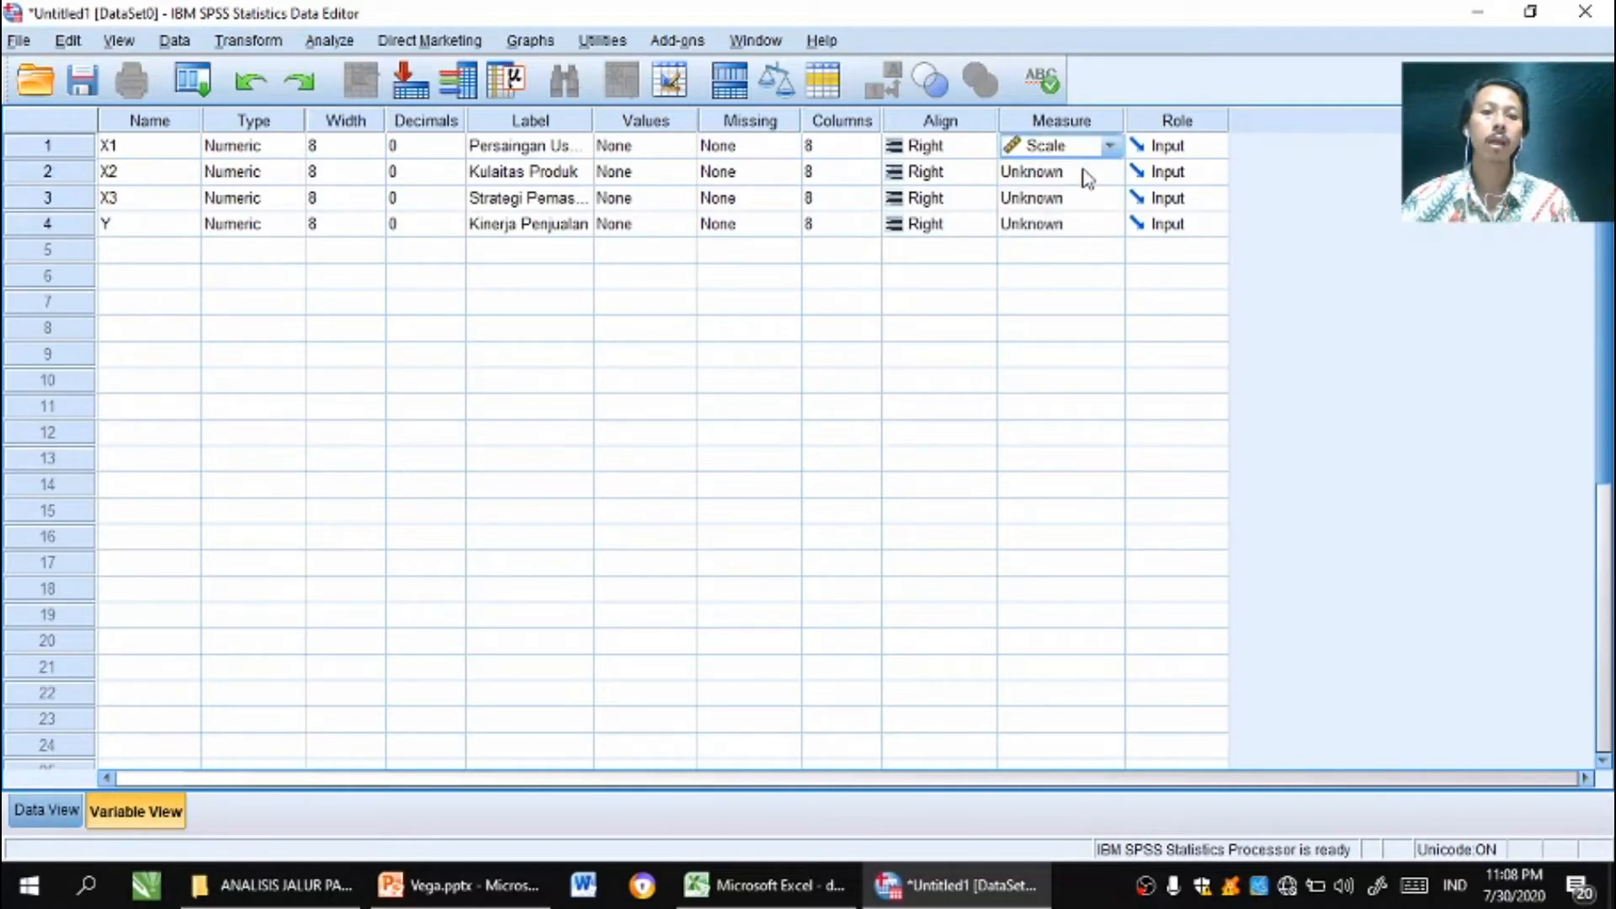
left_click(1084, 171)
left_click(1079, 200)
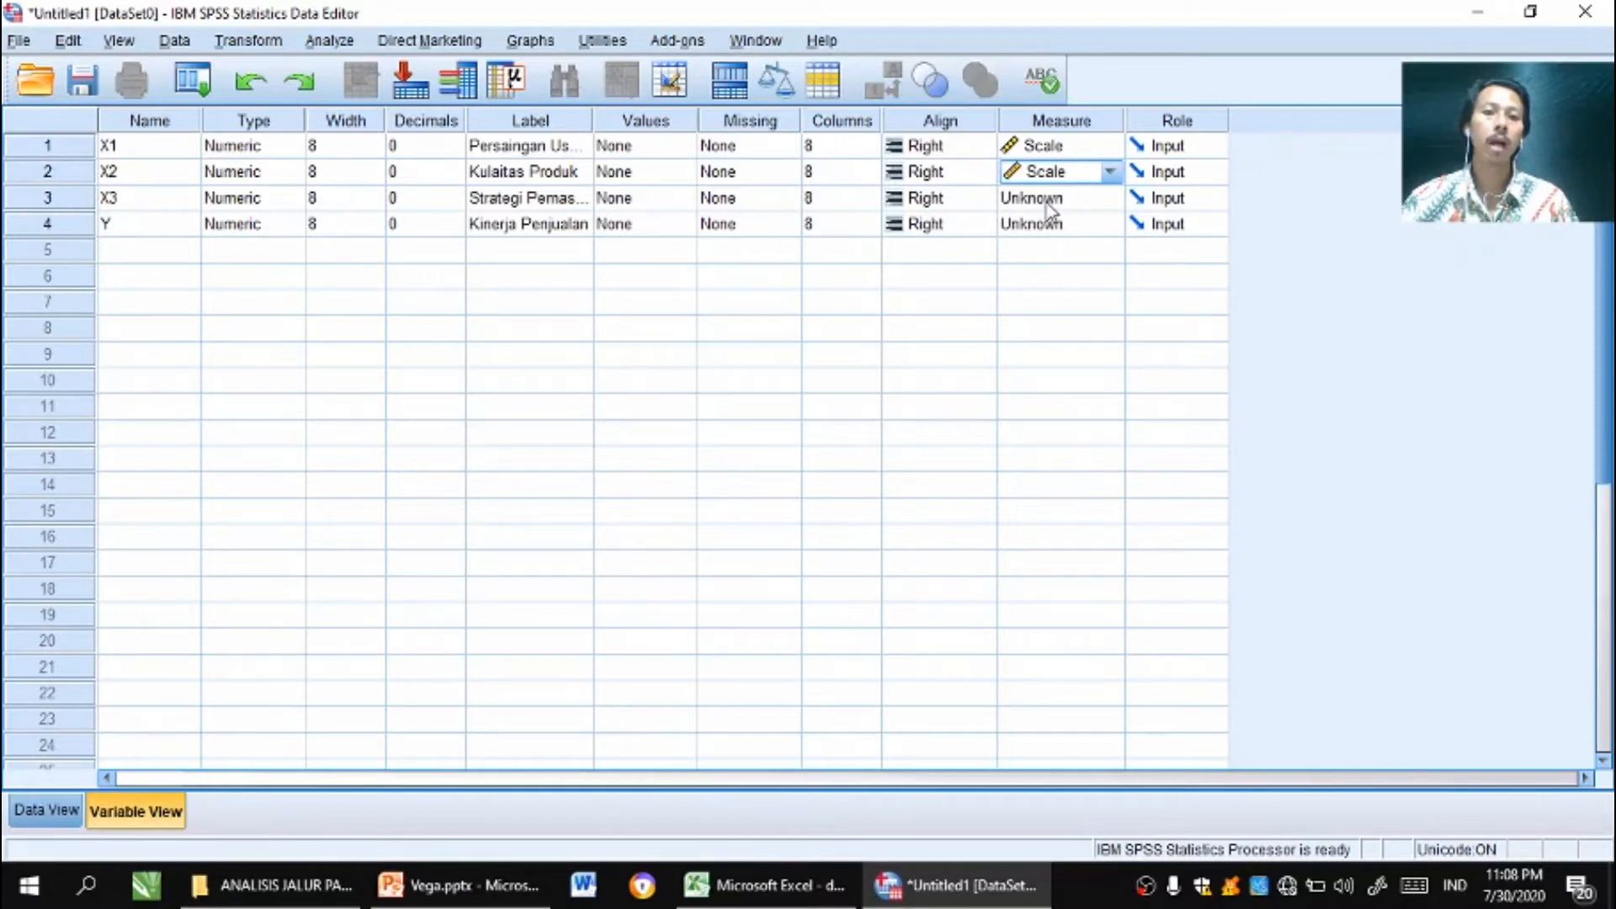
left_click(1106, 203)
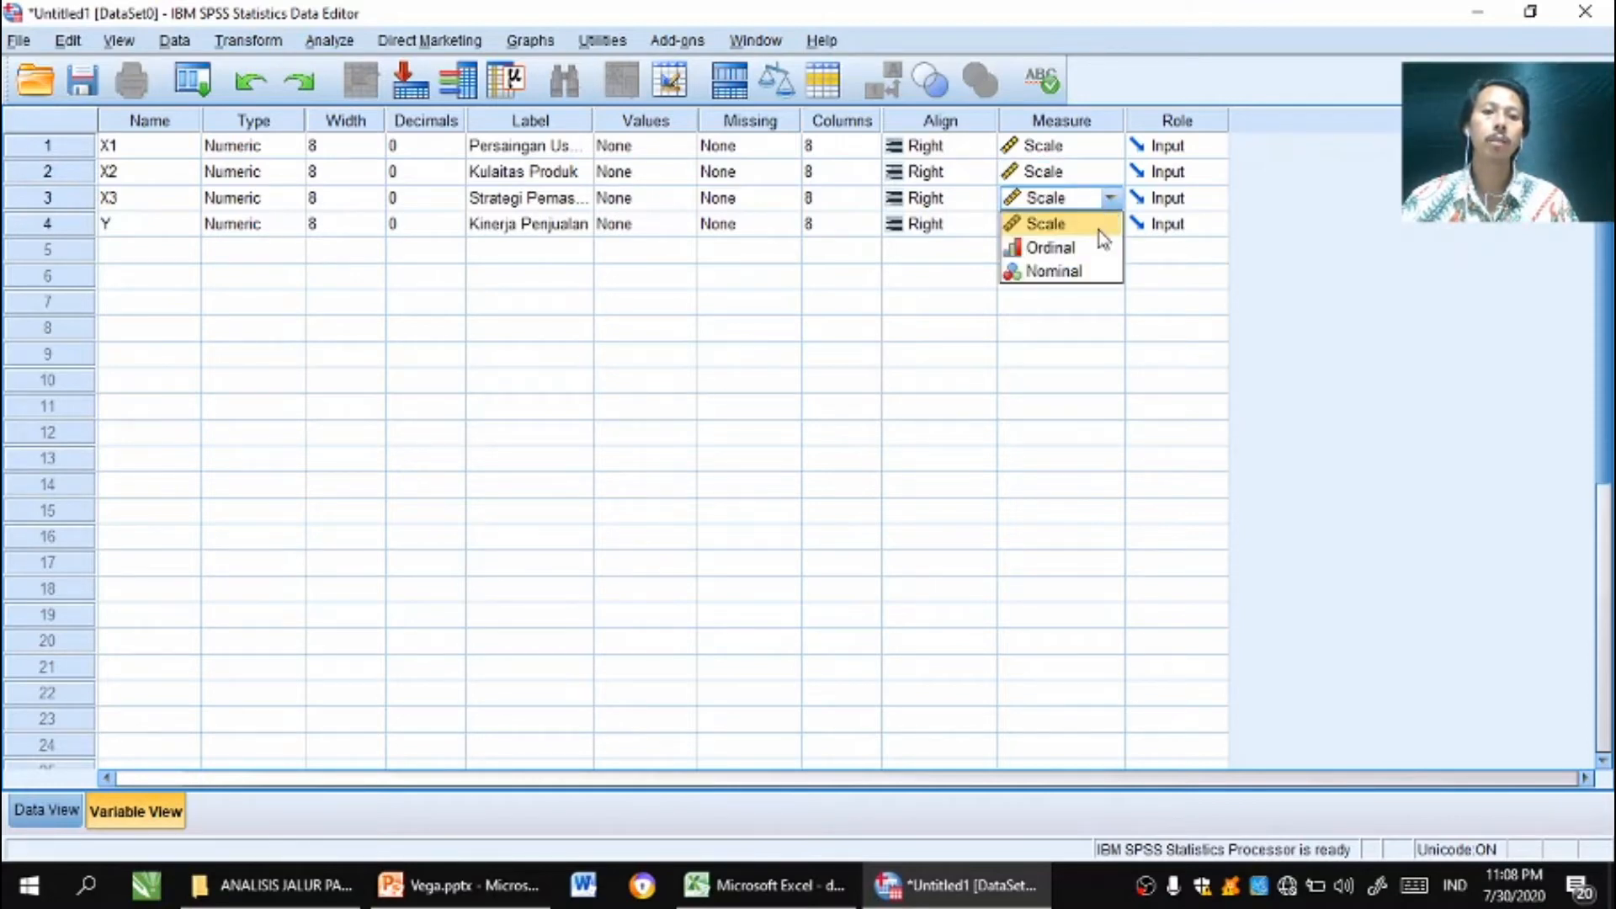
left_click(1099, 227)
left_click(1098, 226)
left_click(1100, 250)
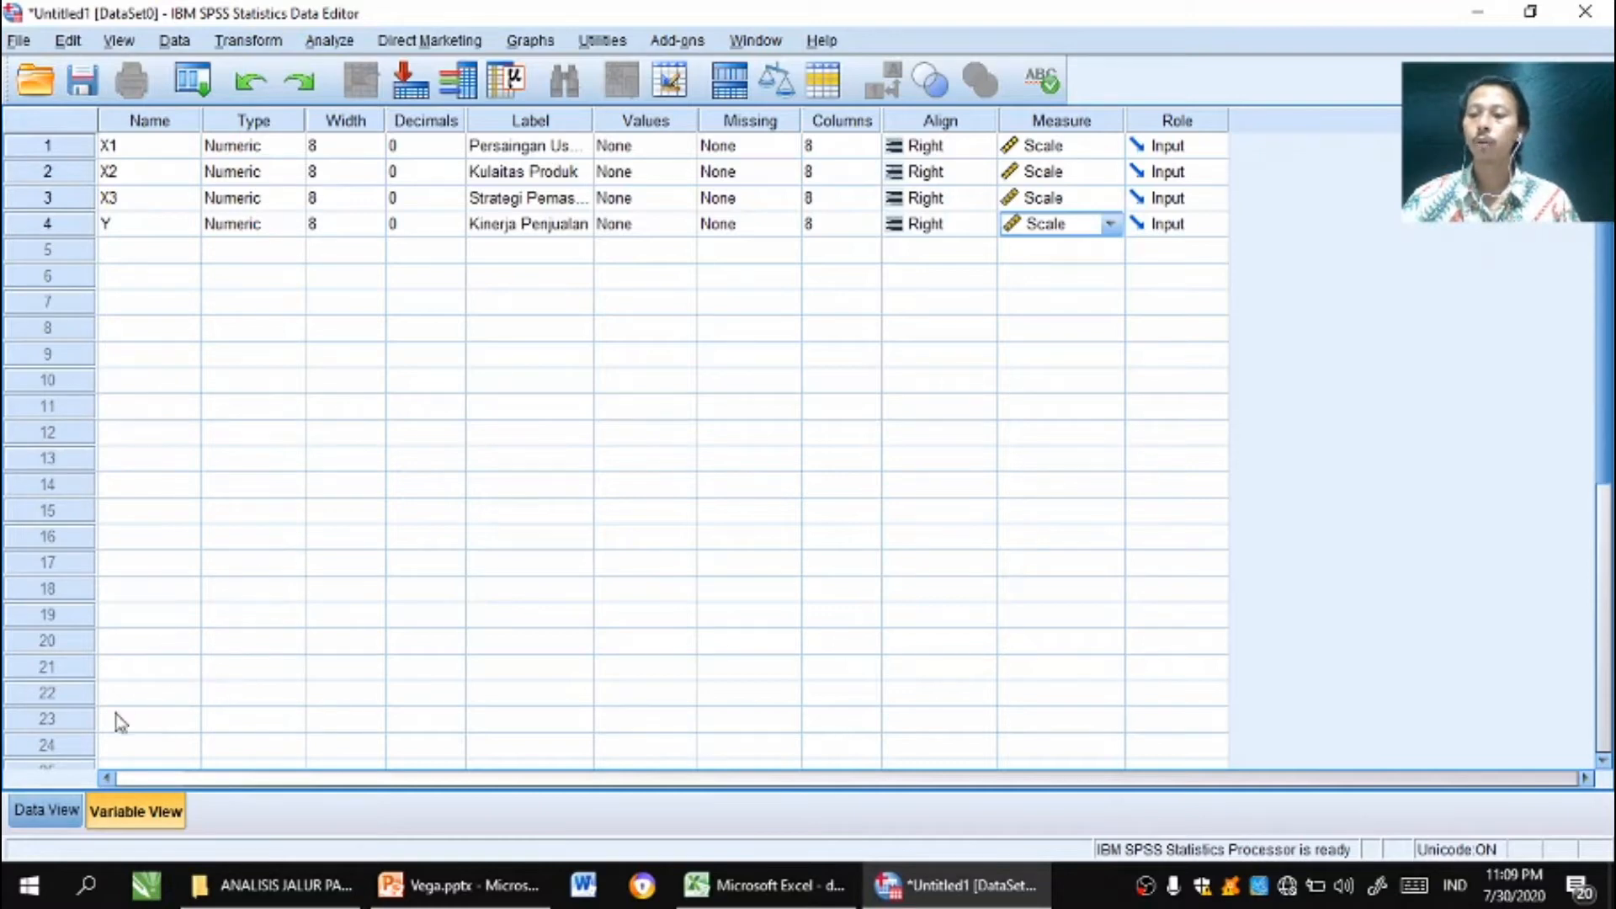
left_click(31, 812)
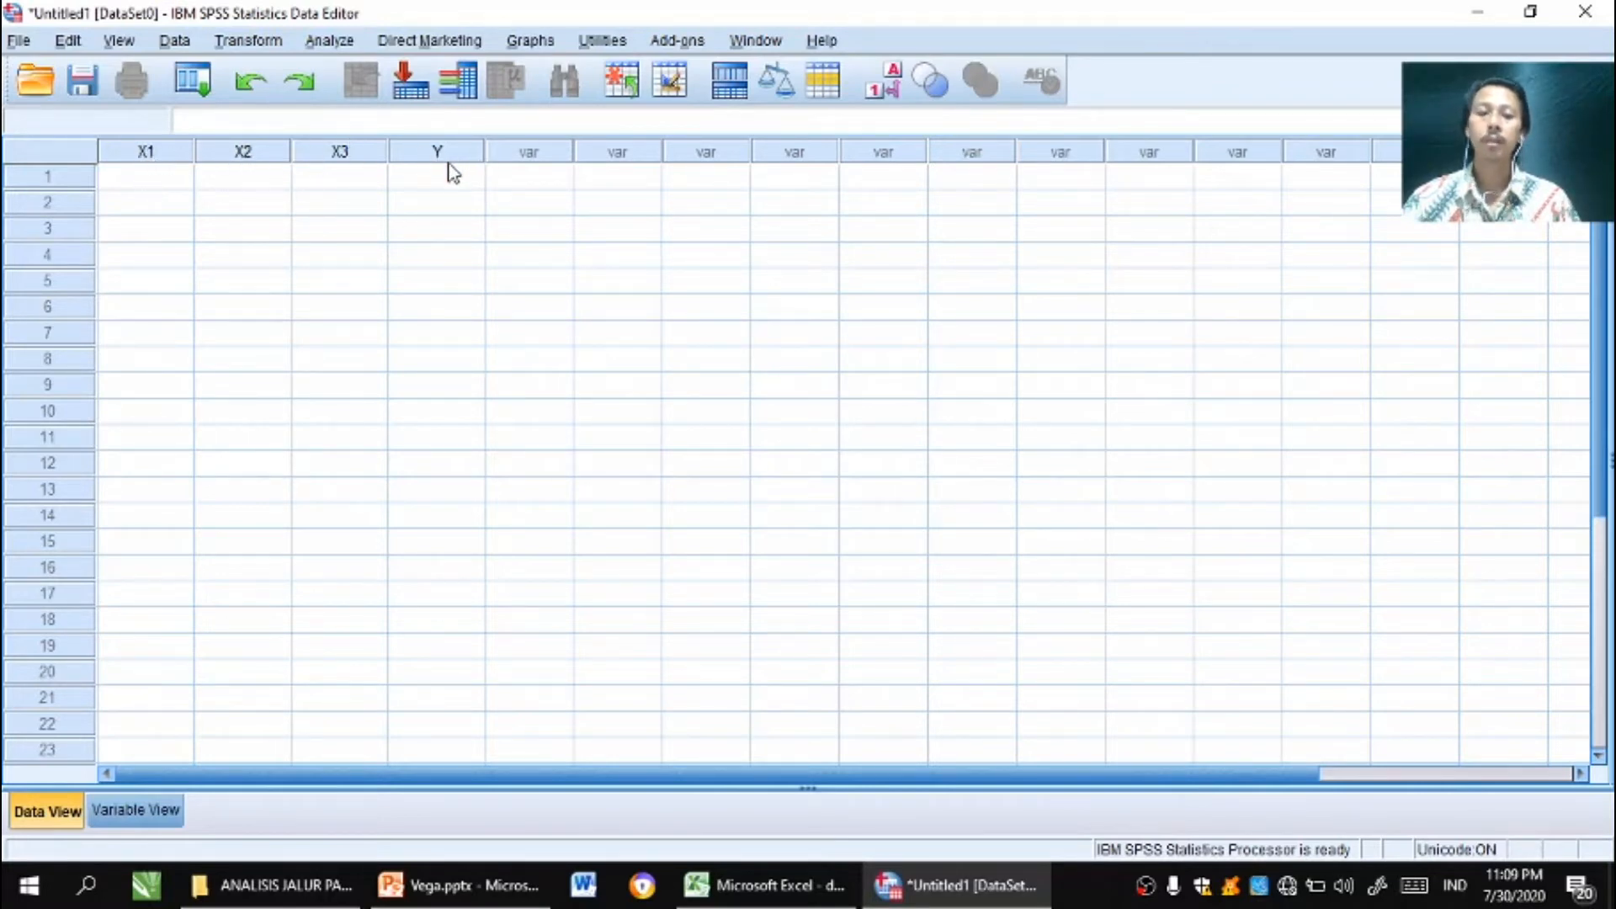
In the Excel workbook, copy the X1, X2, X3 and Y values of all respondents, from R-1 to R-62.
left_click(751, 890)
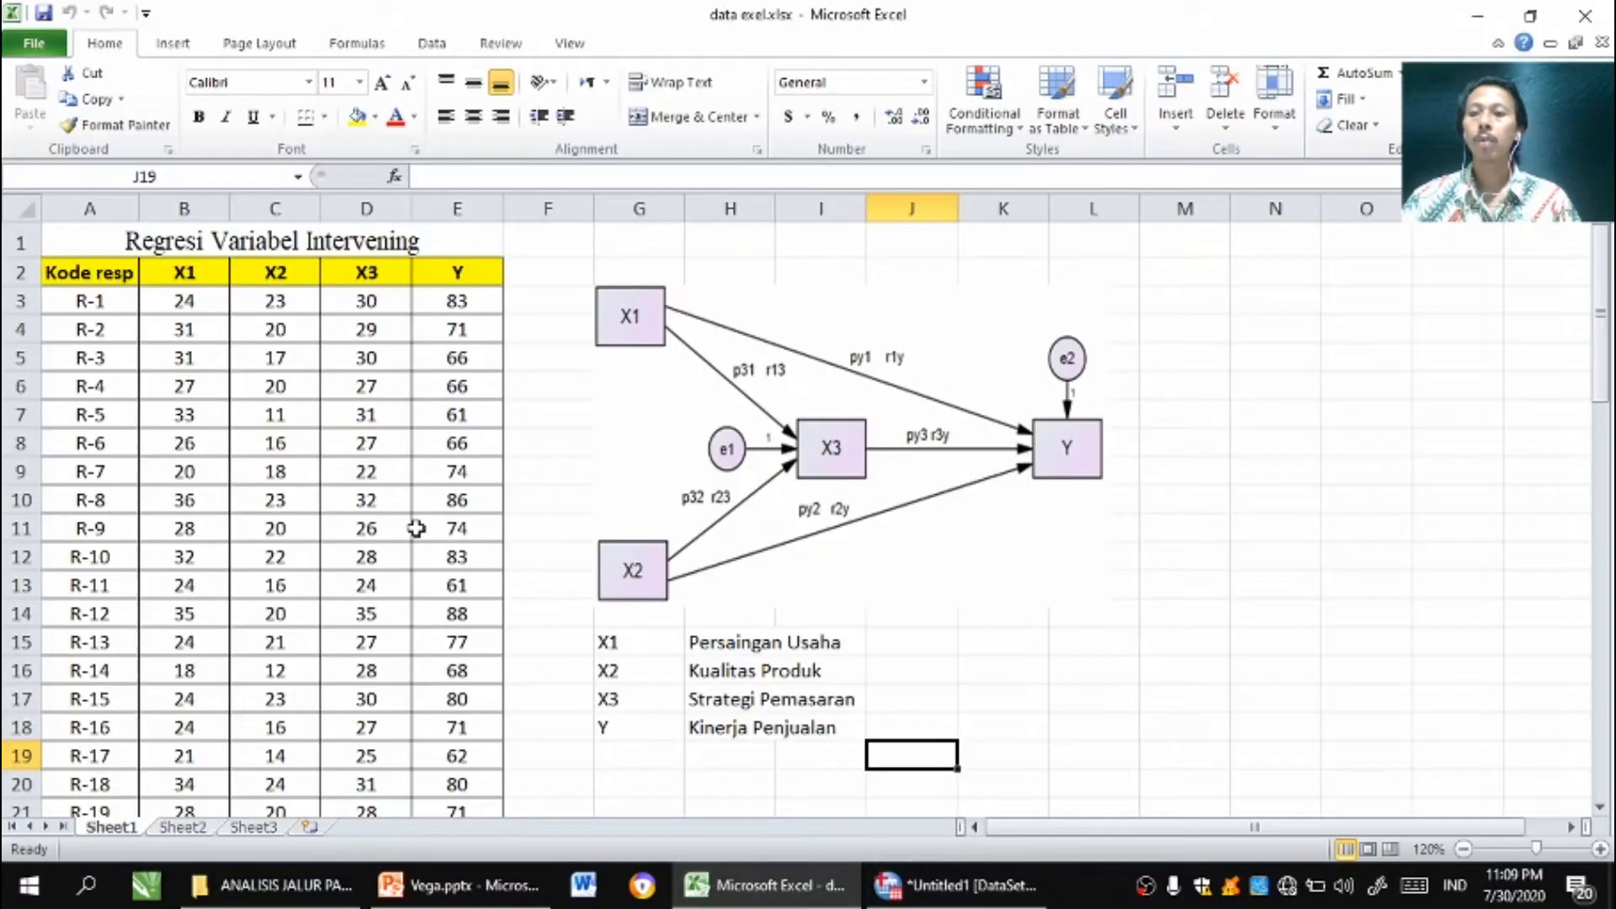
left_click_drag(184, 303, 462, 773)
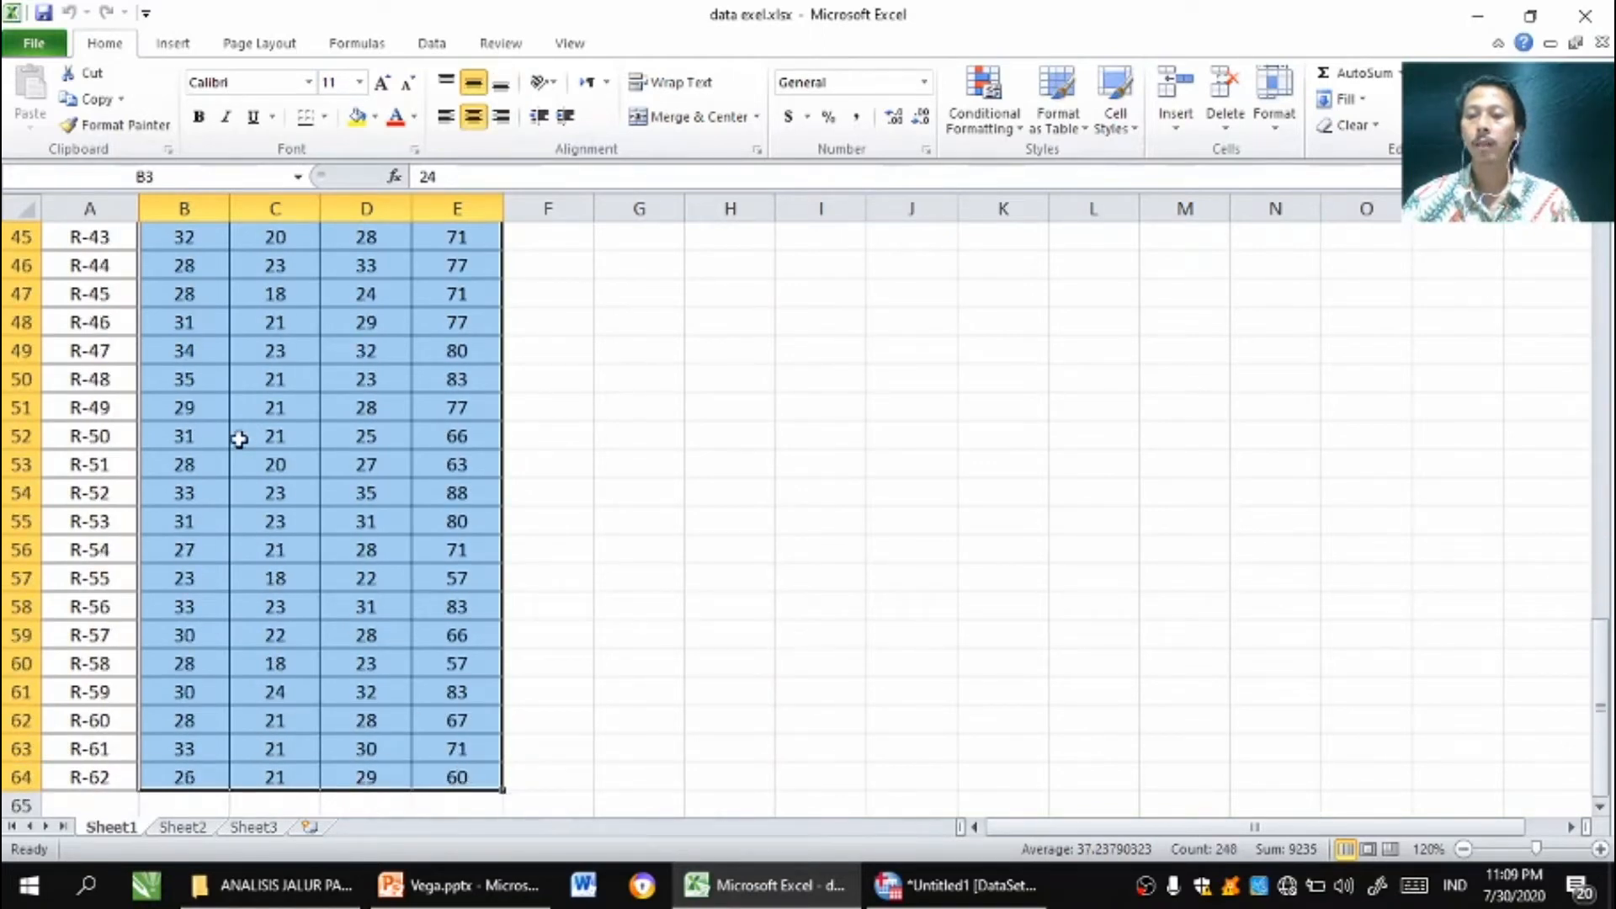
right_click(236, 438)
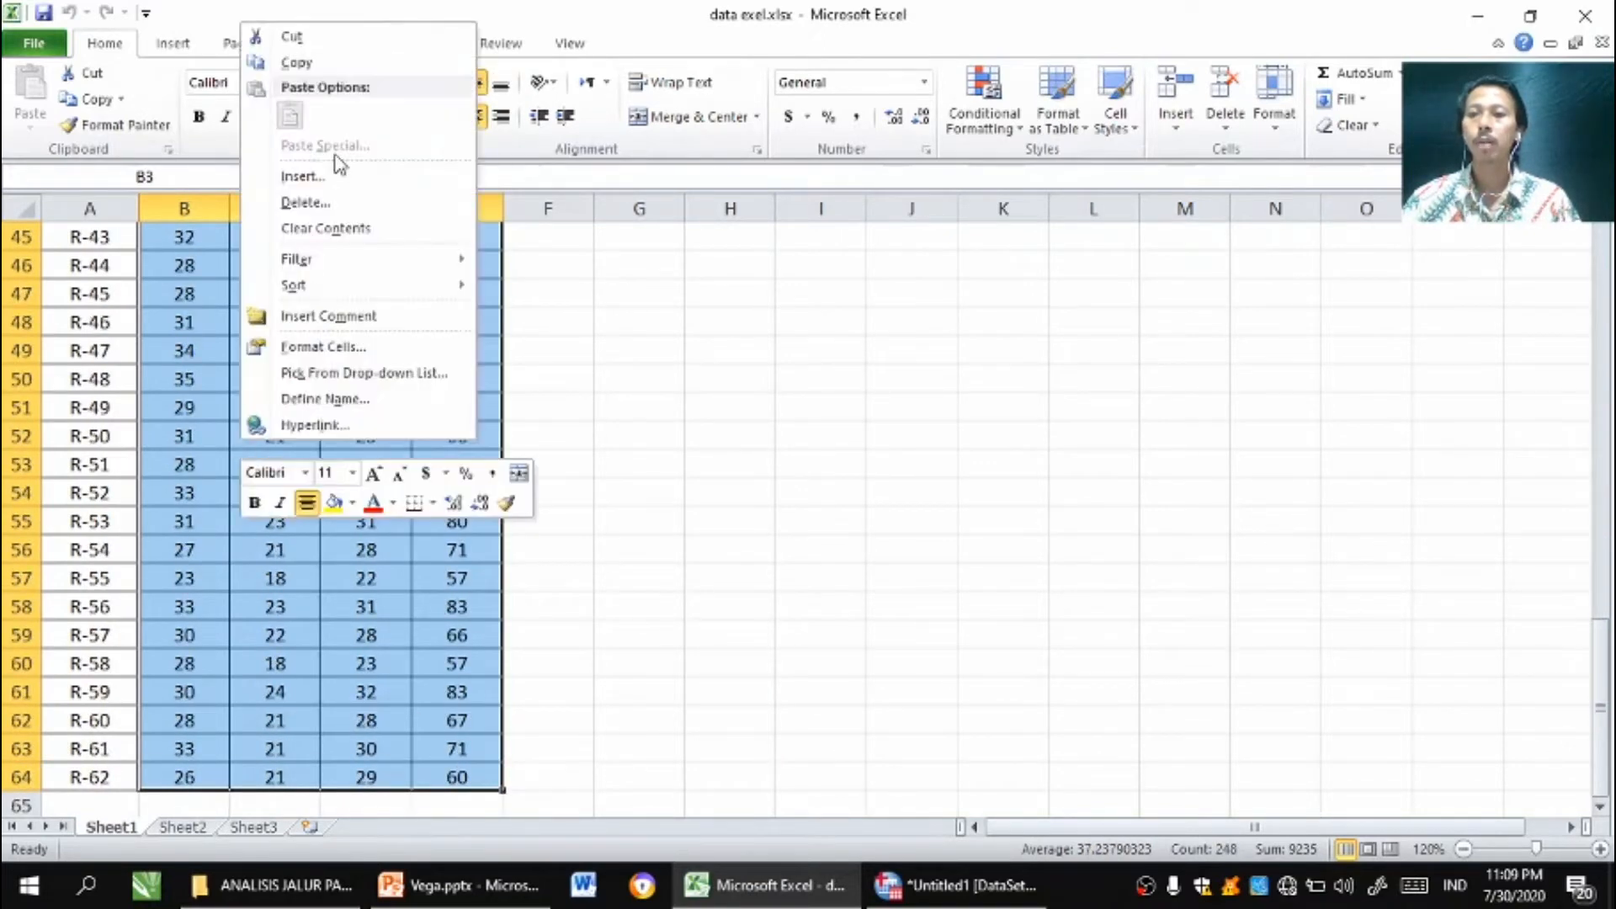
left_click(327, 63)
scroll(269, 505, "up", 15)
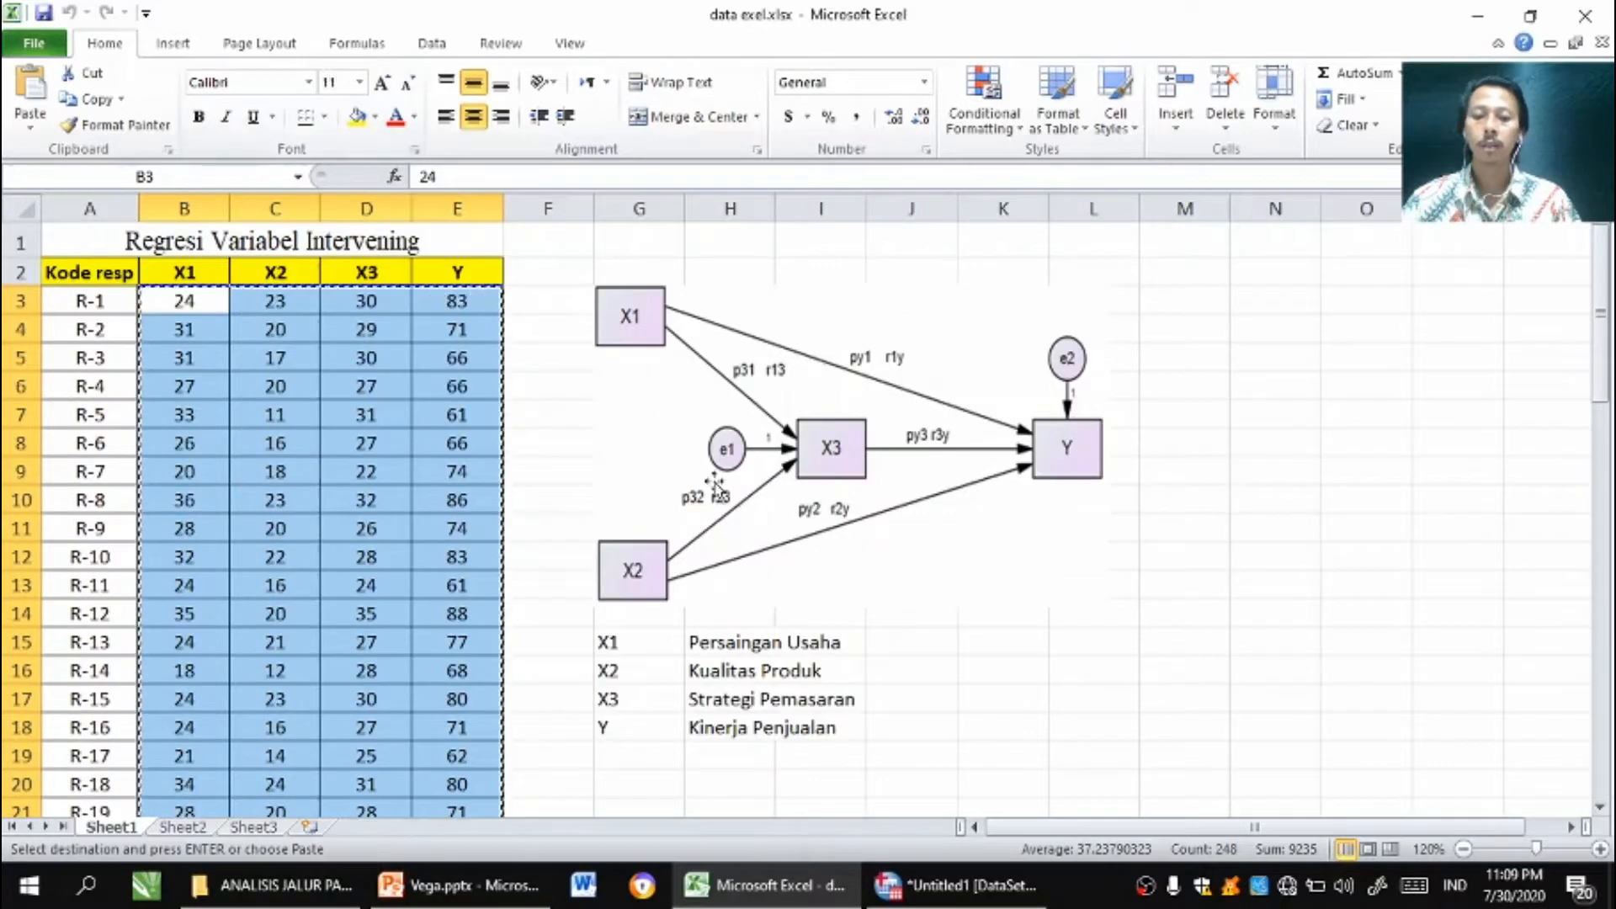
Switch to SPSS and paste the copied values into the data grid, starting at row 1 of X1.
left_click(927, 886)
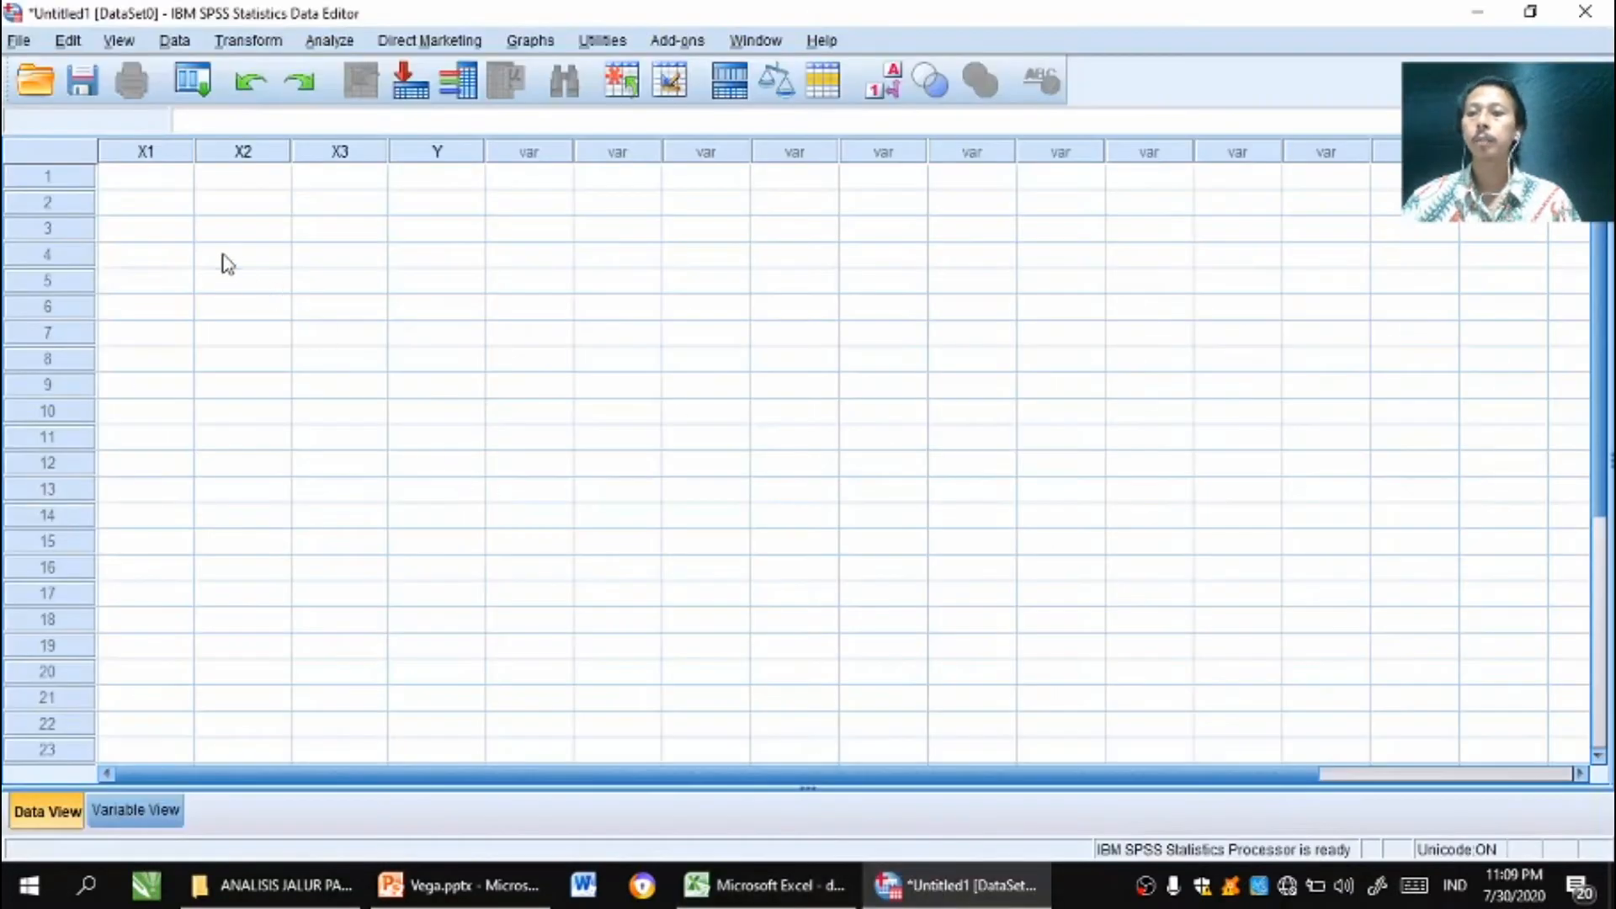
left_click(146, 181)
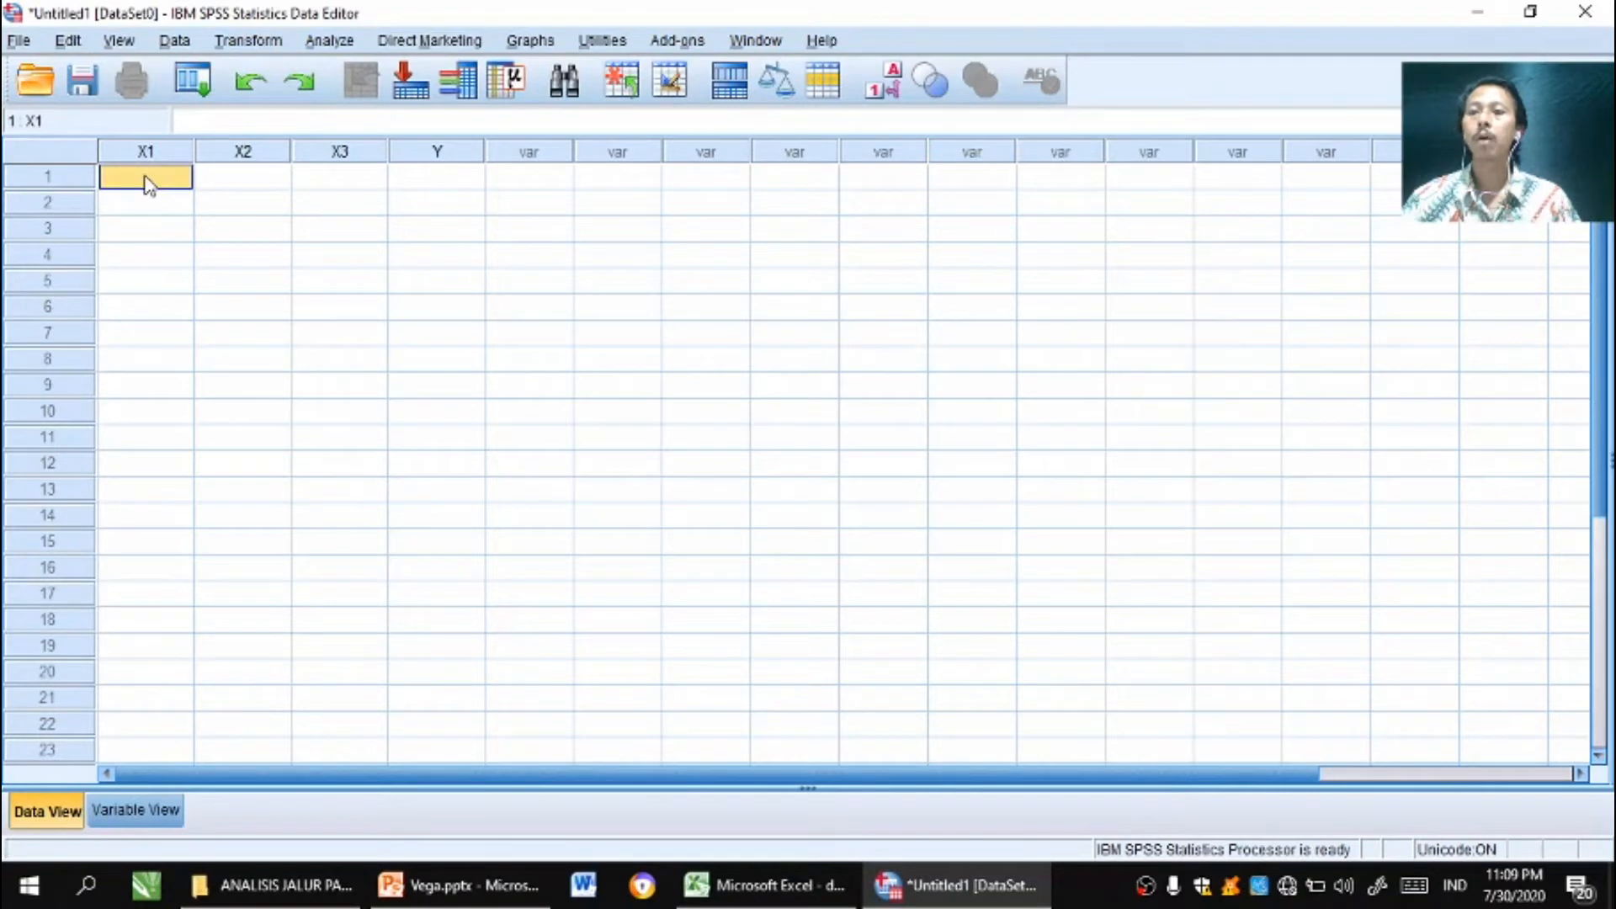
right_click(145, 184)
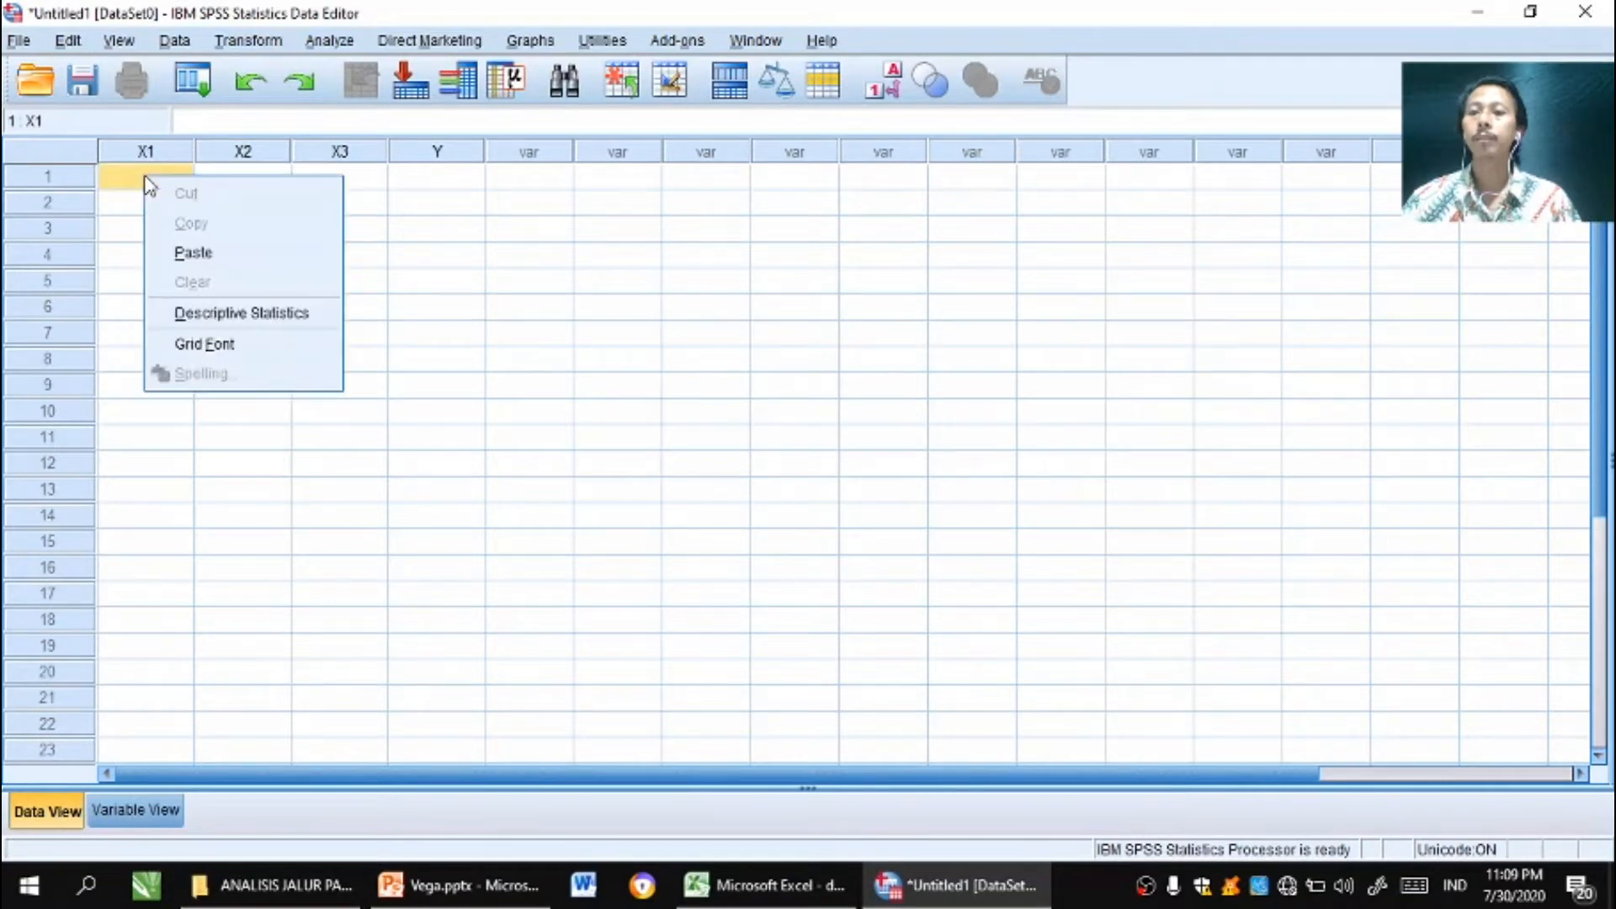
left_click(191, 254)
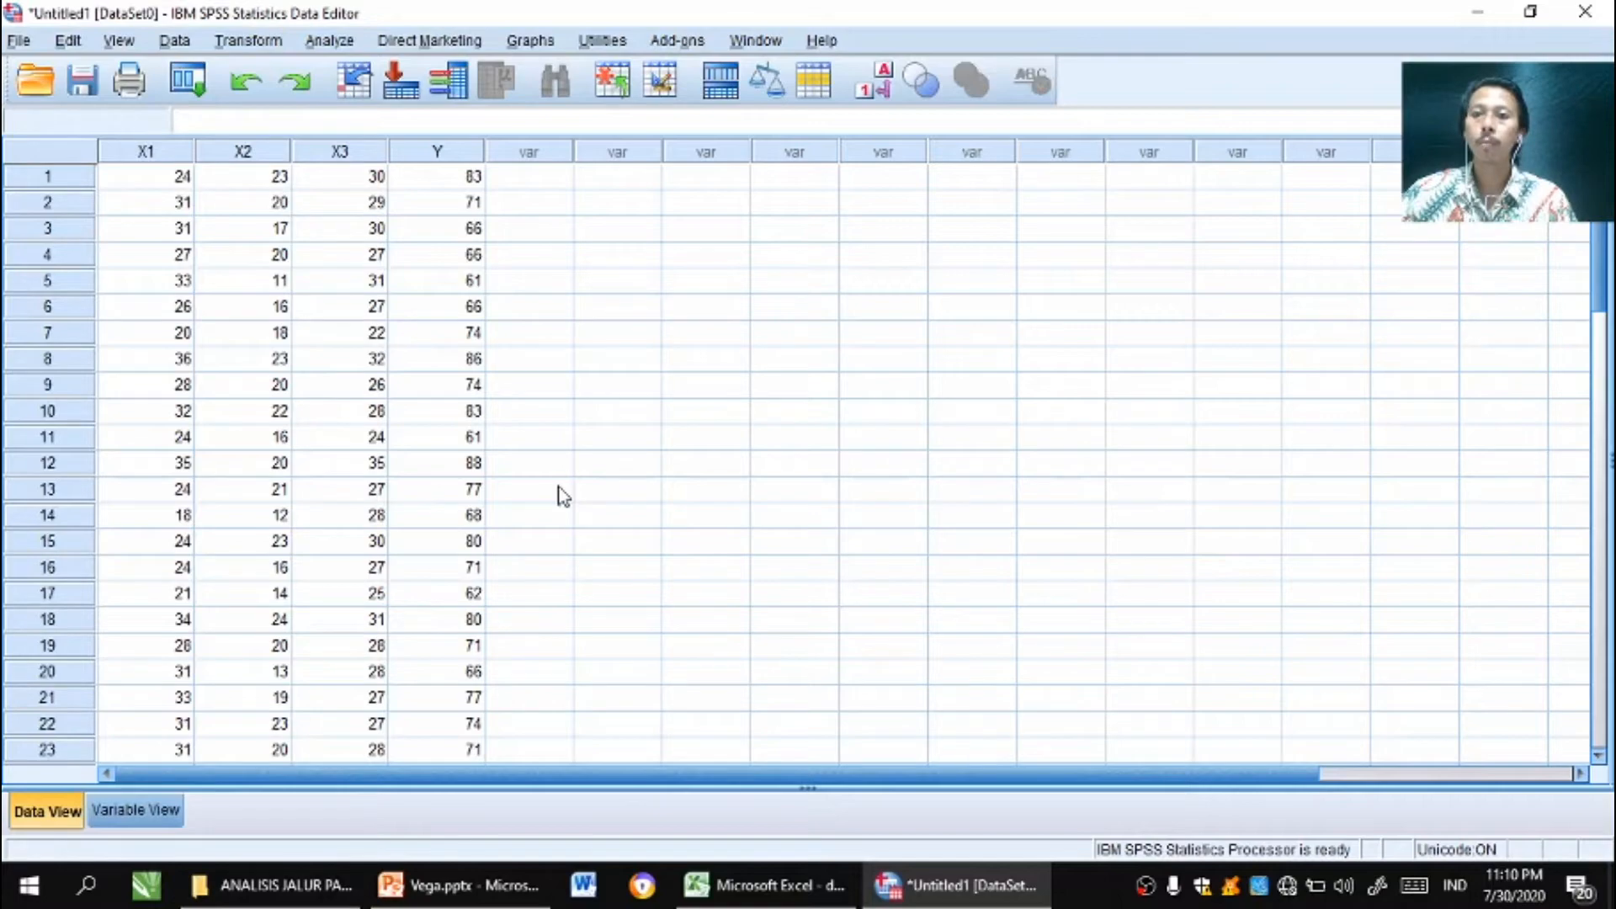
After consulting the path model slide in PowerPoint, set X1 and X2 as independents and X3 as dependent in the SPSS Linear Regression.
left_click(459, 885)
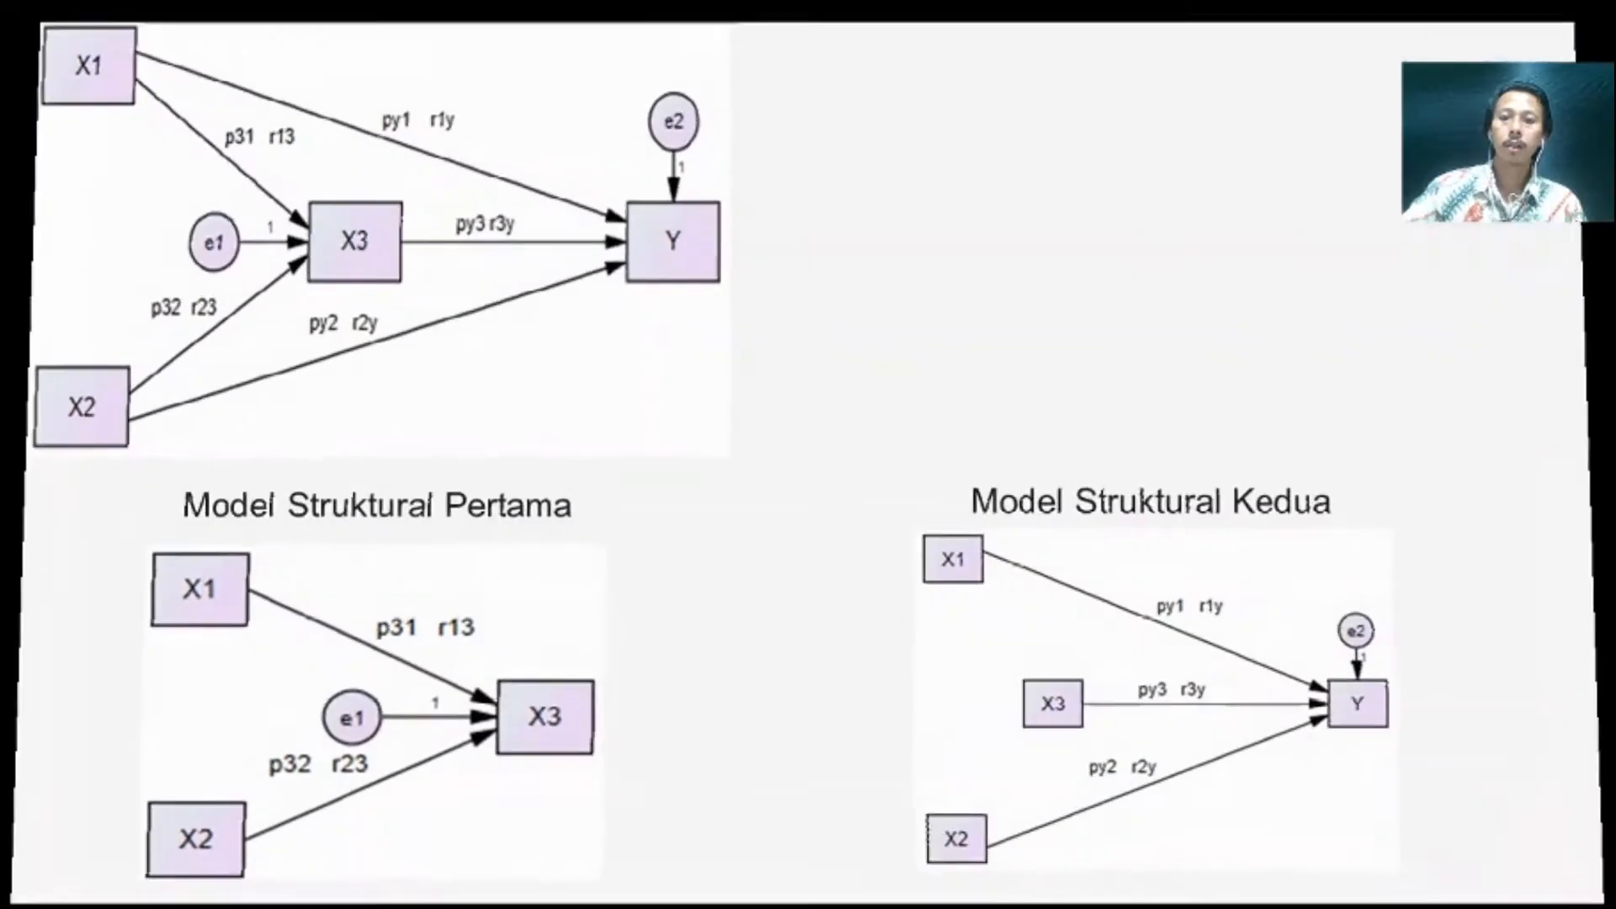
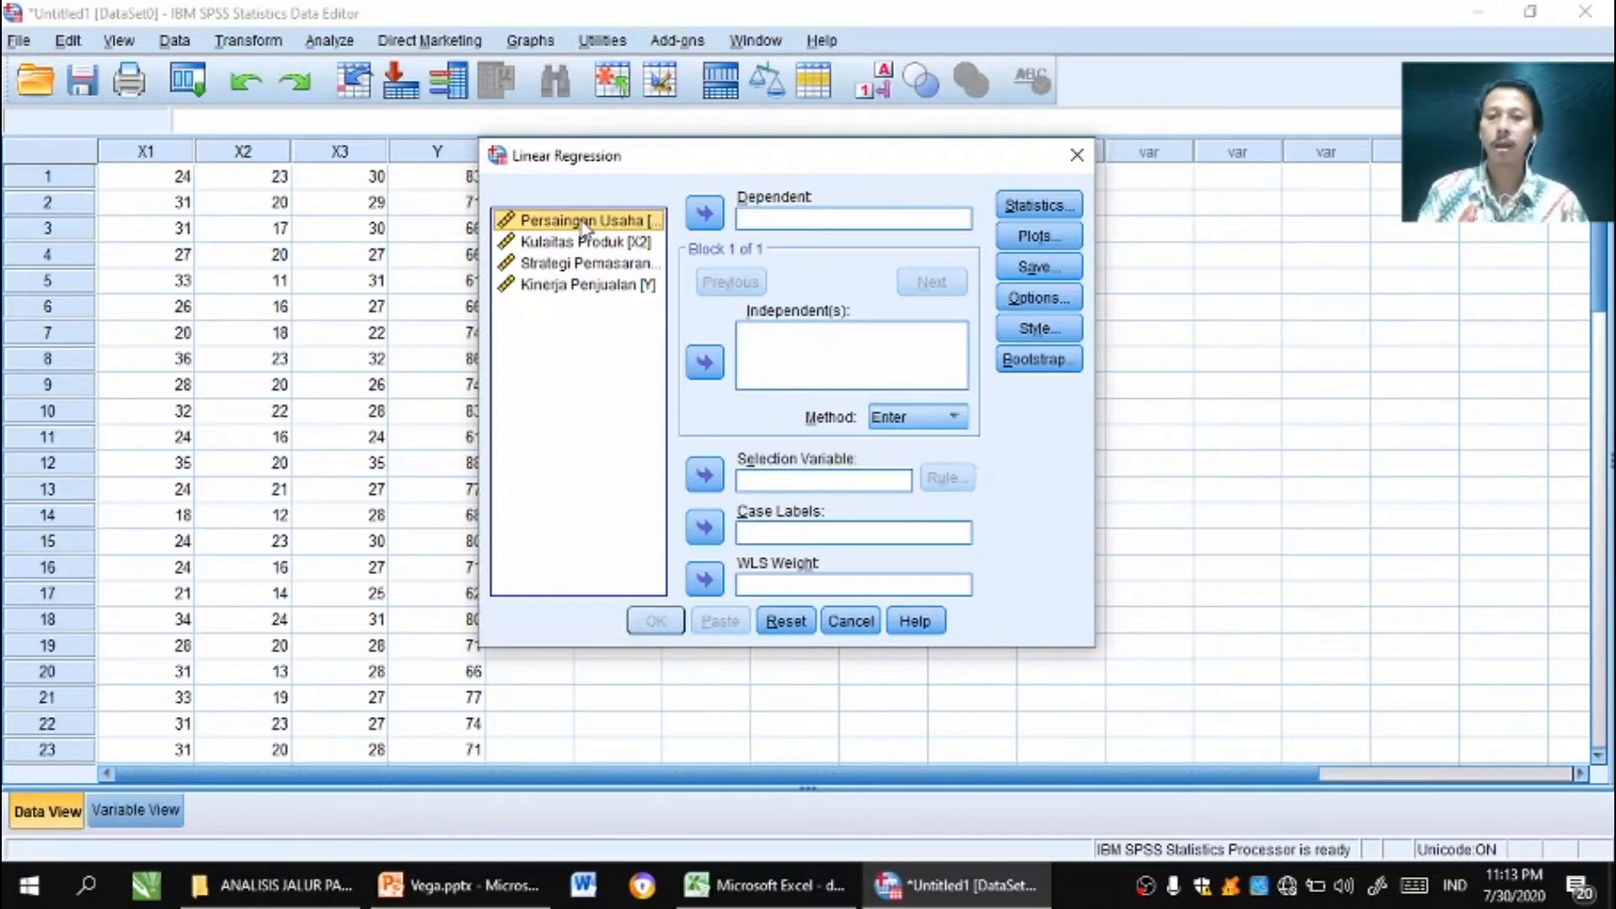
left_click(578, 248, "shift")
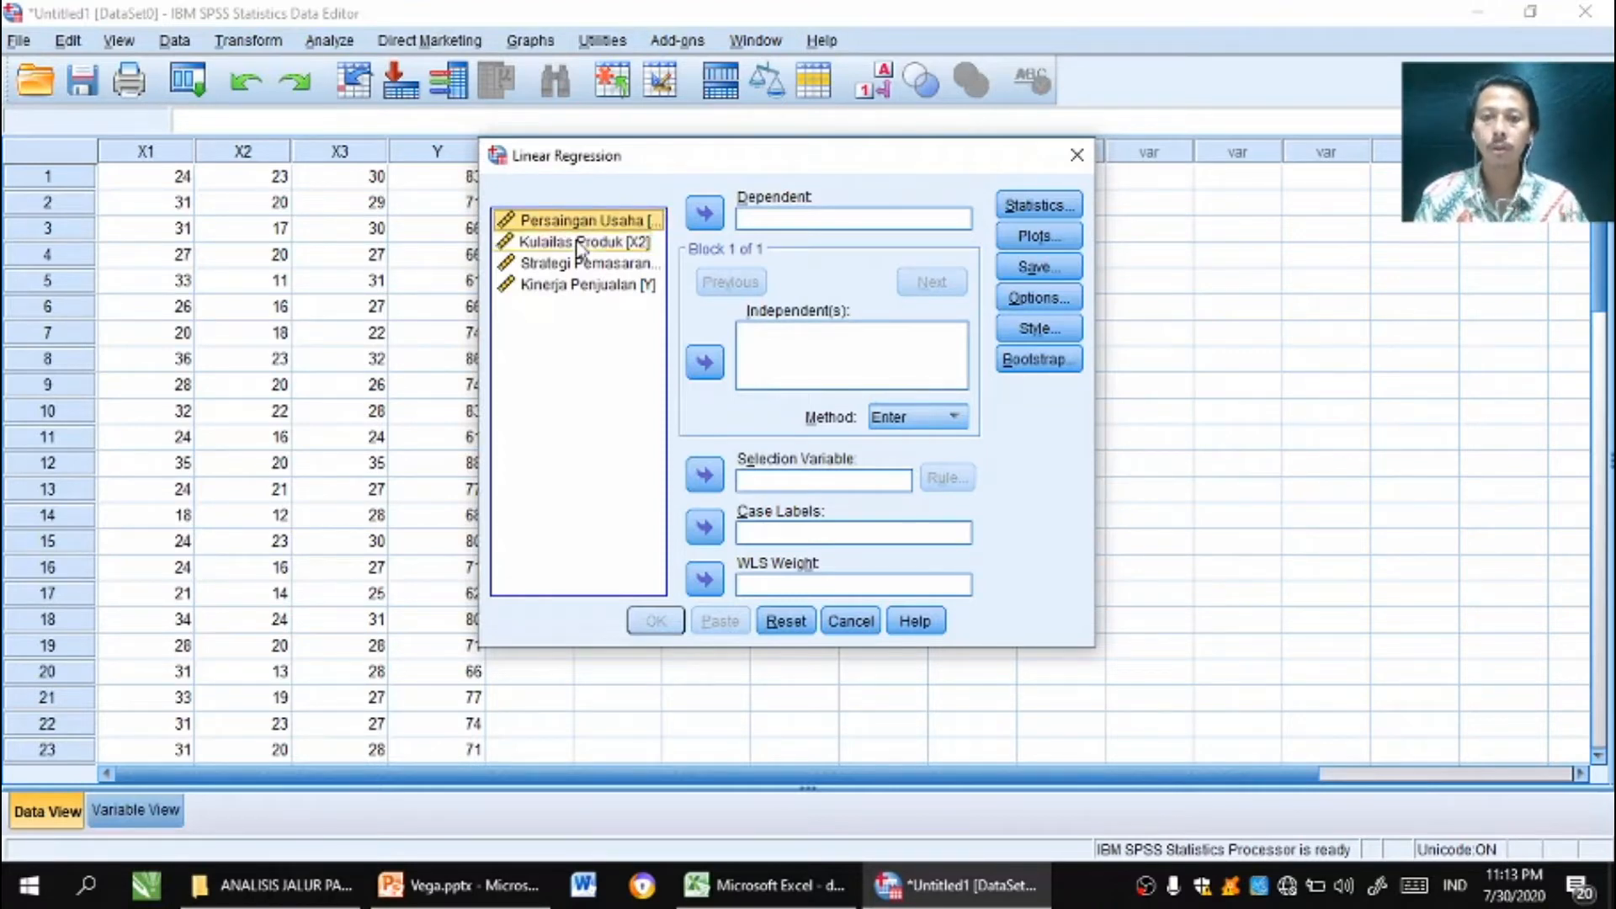
left_click(578, 244, "shift")
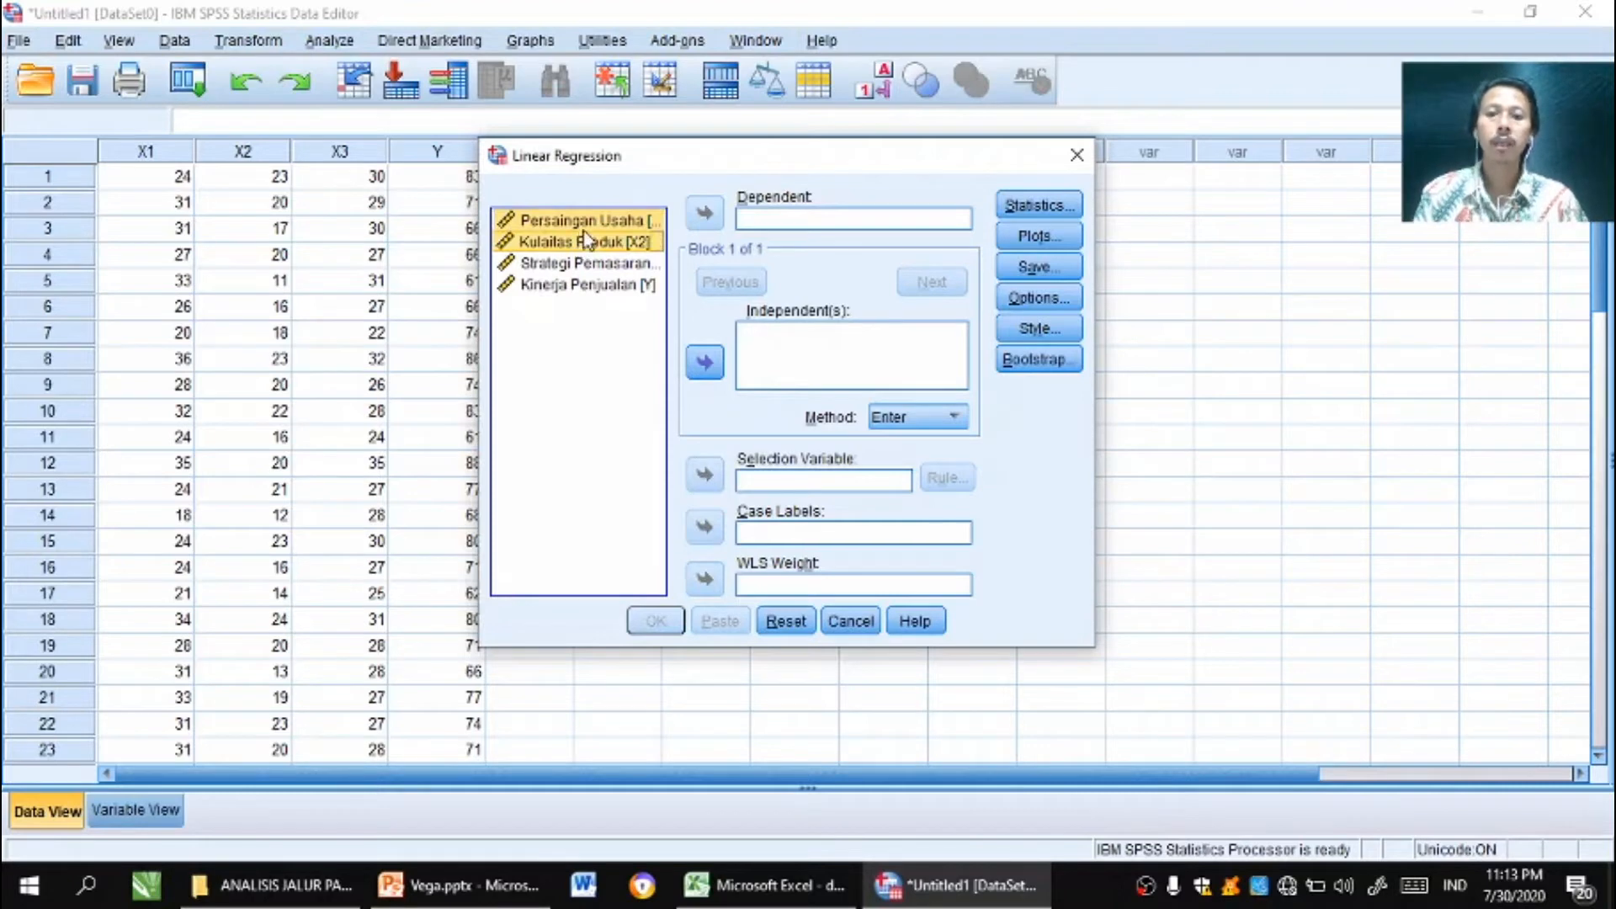
left_click(705, 364)
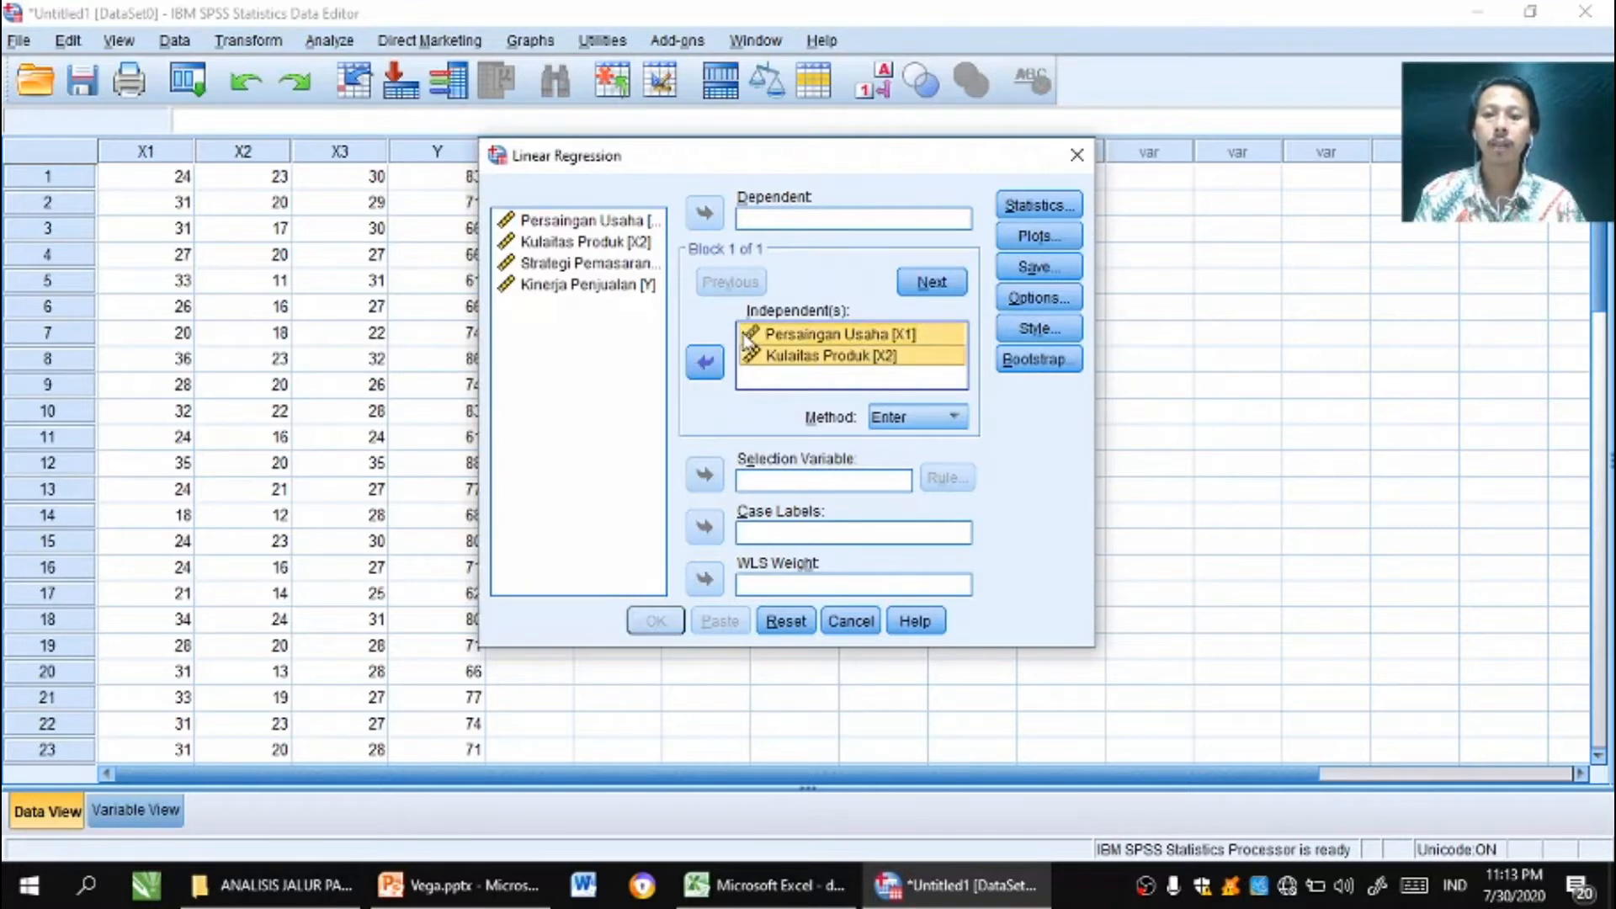
left_click(604, 264)
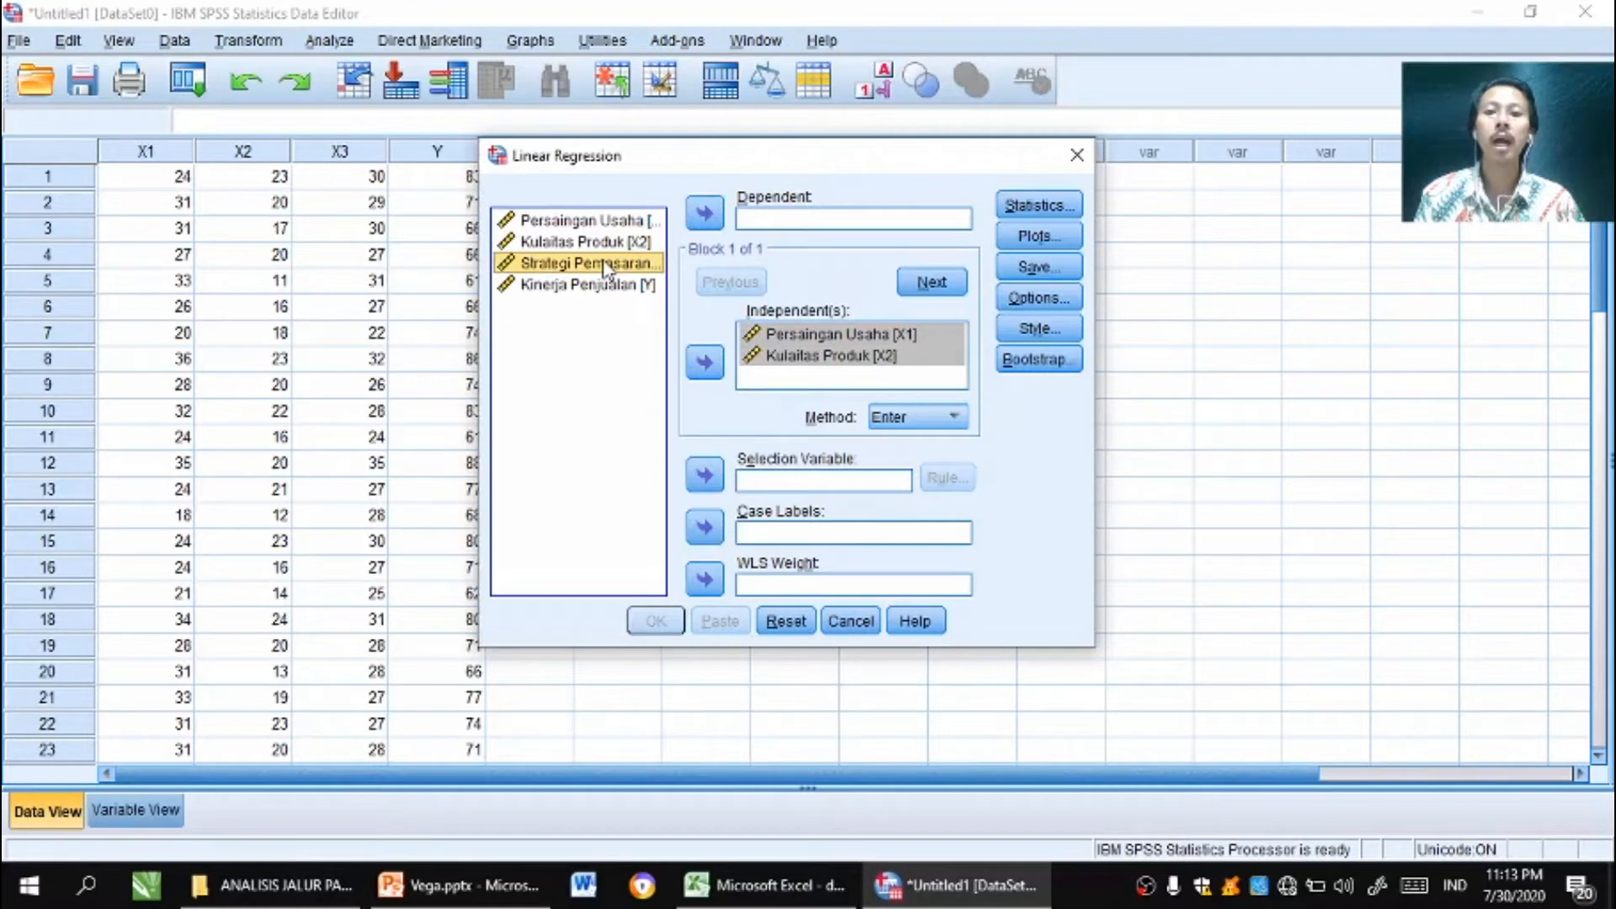
left_click(705, 215)
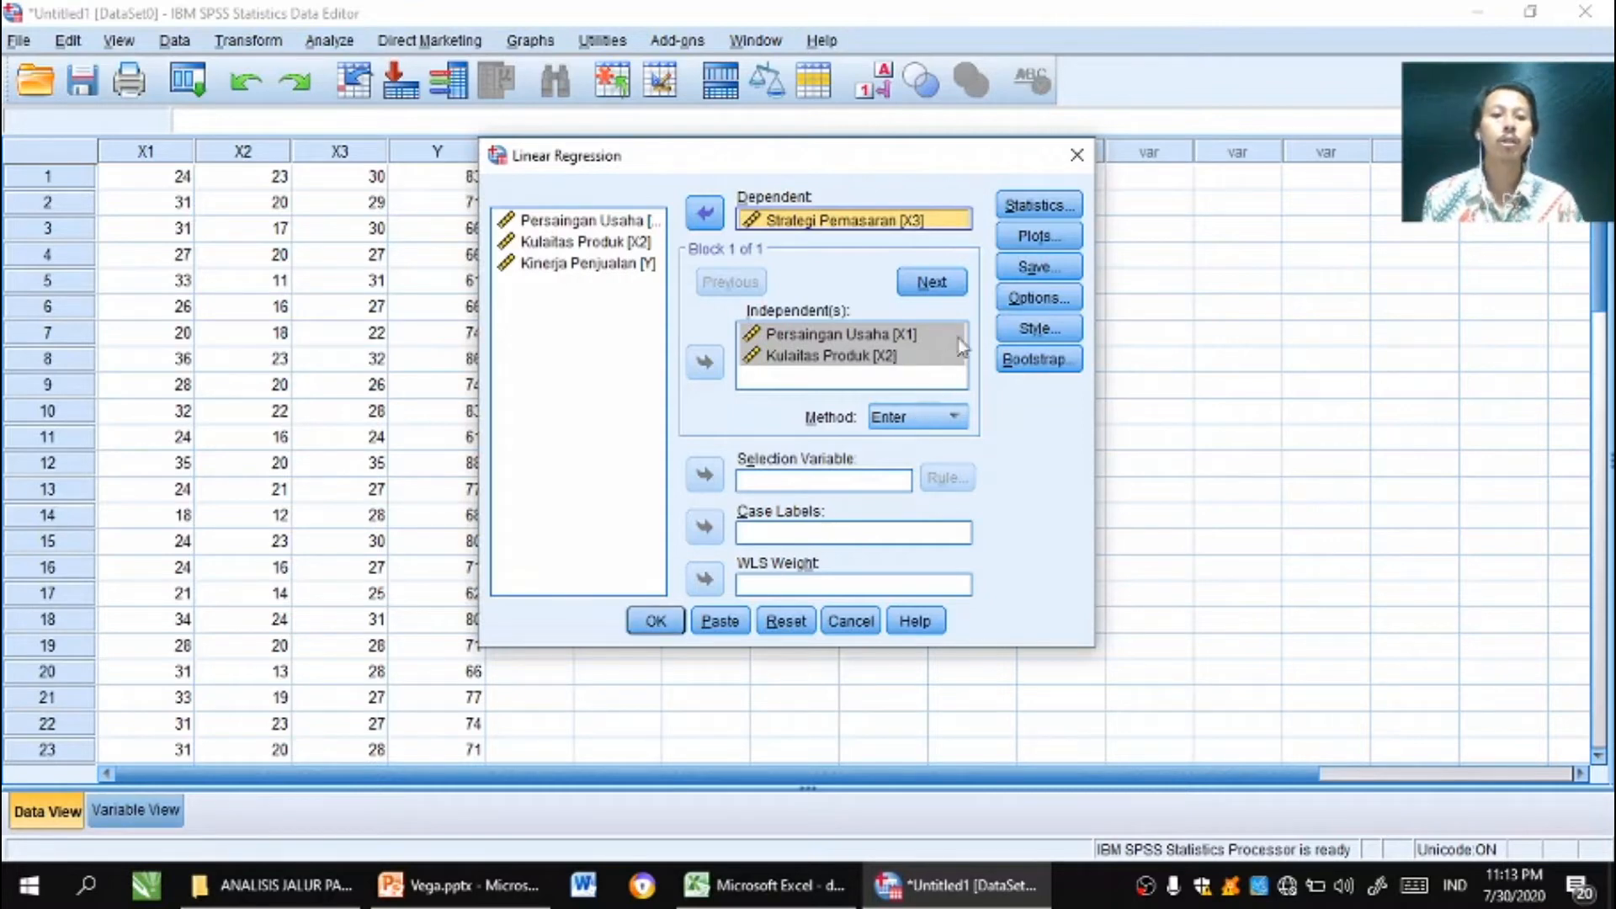
Add R squared change and Descriptives to the regression statistics, then run the X3 regression and look through its output.
left_click(1028, 211)
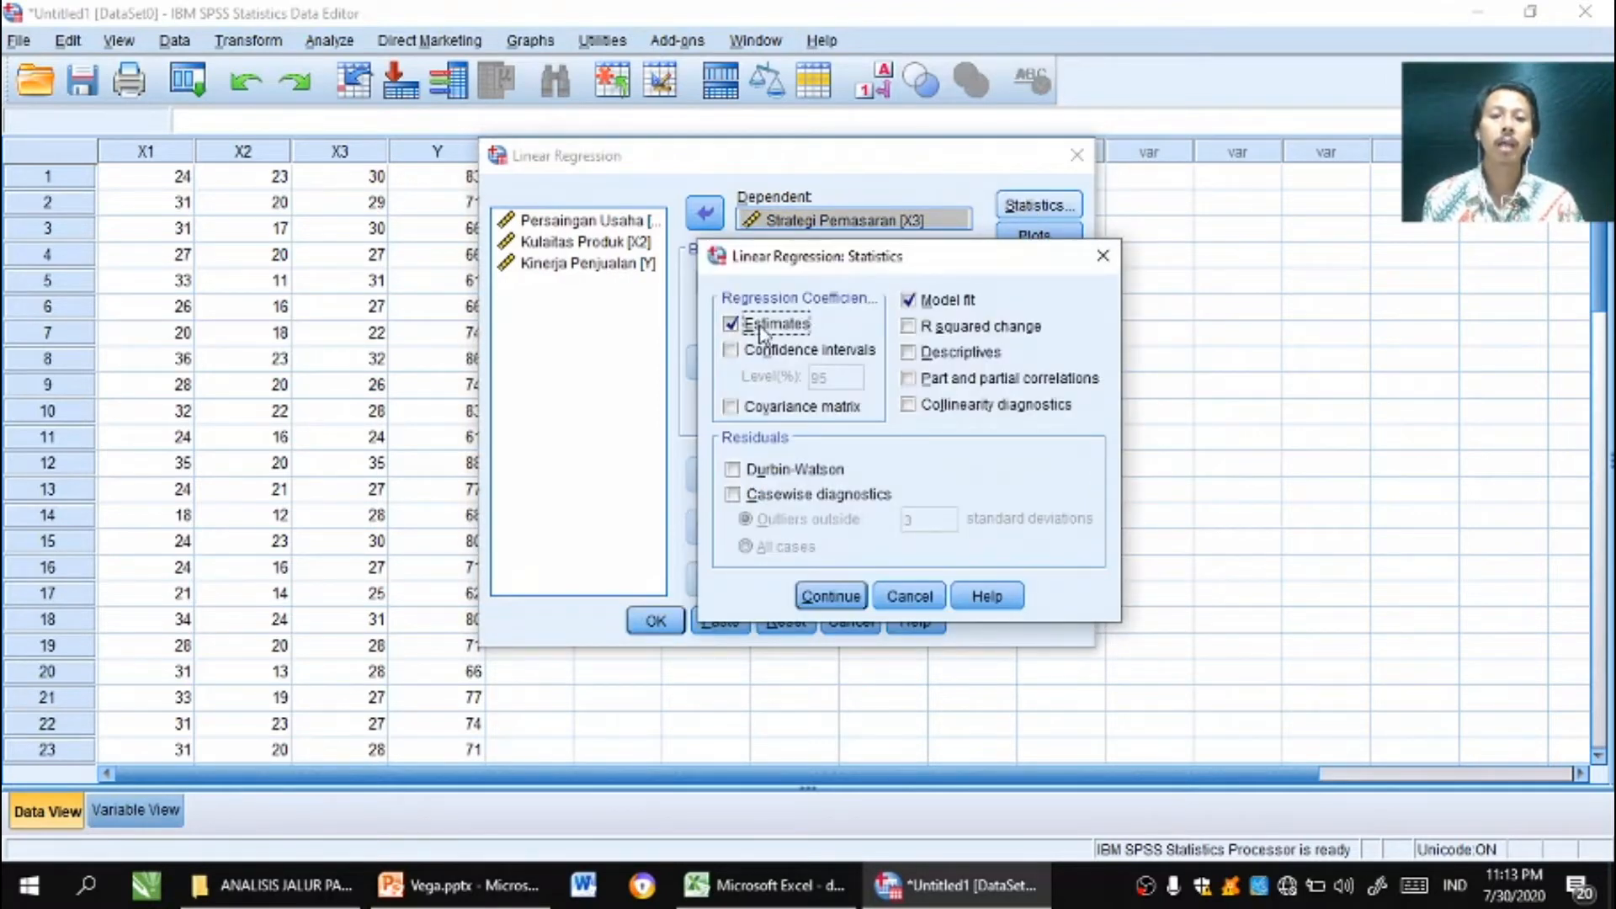
left_click(909, 327)
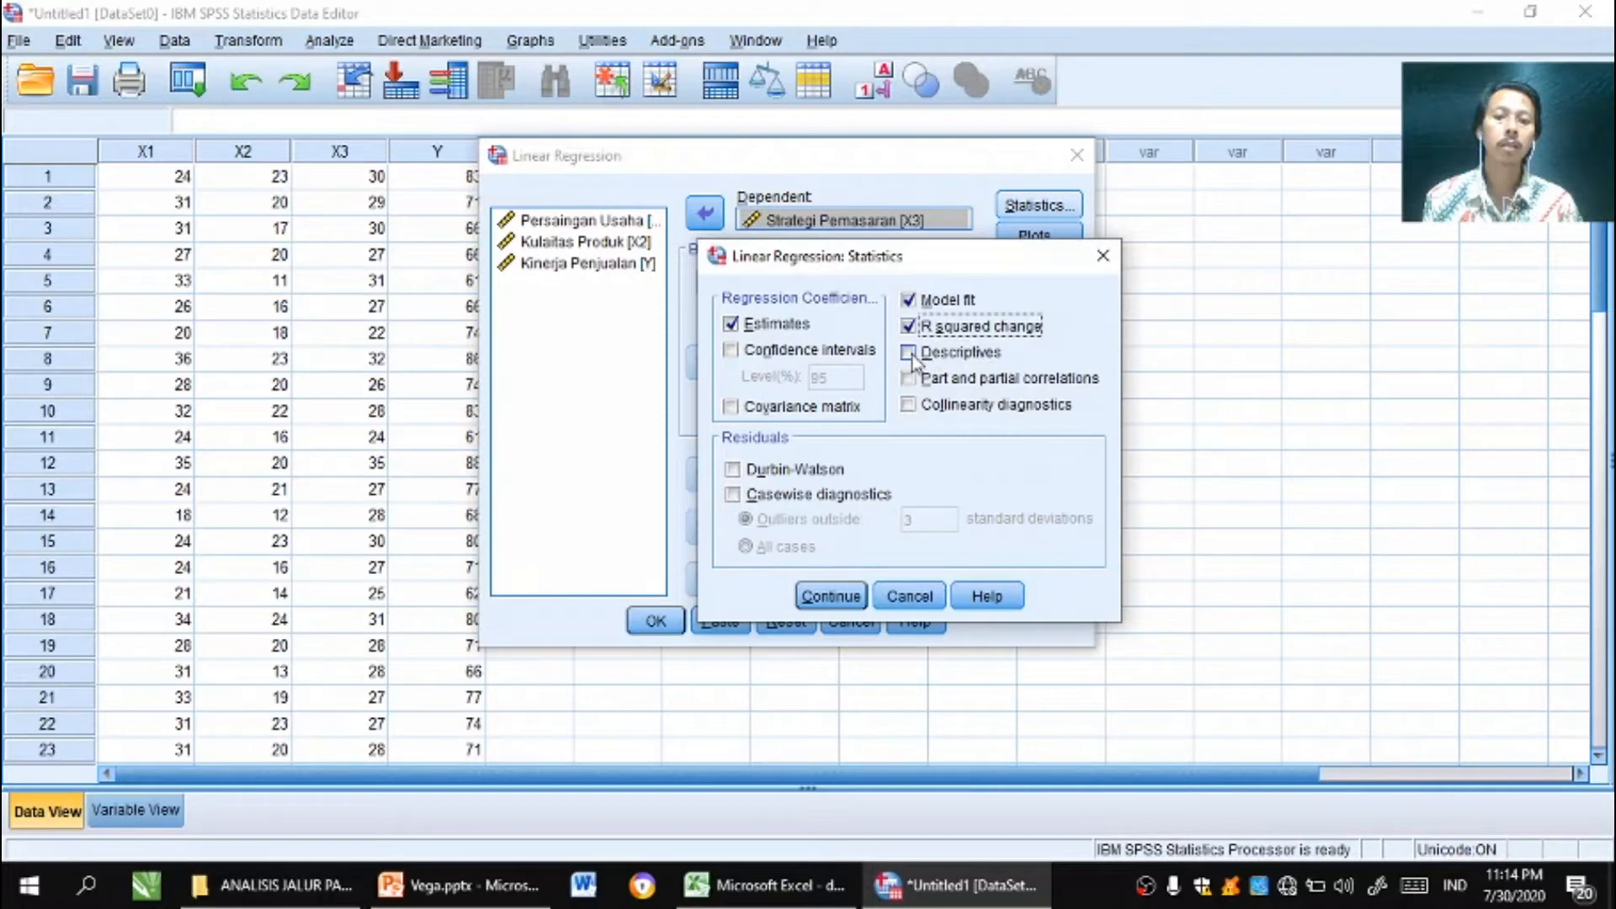
left_click(909, 353)
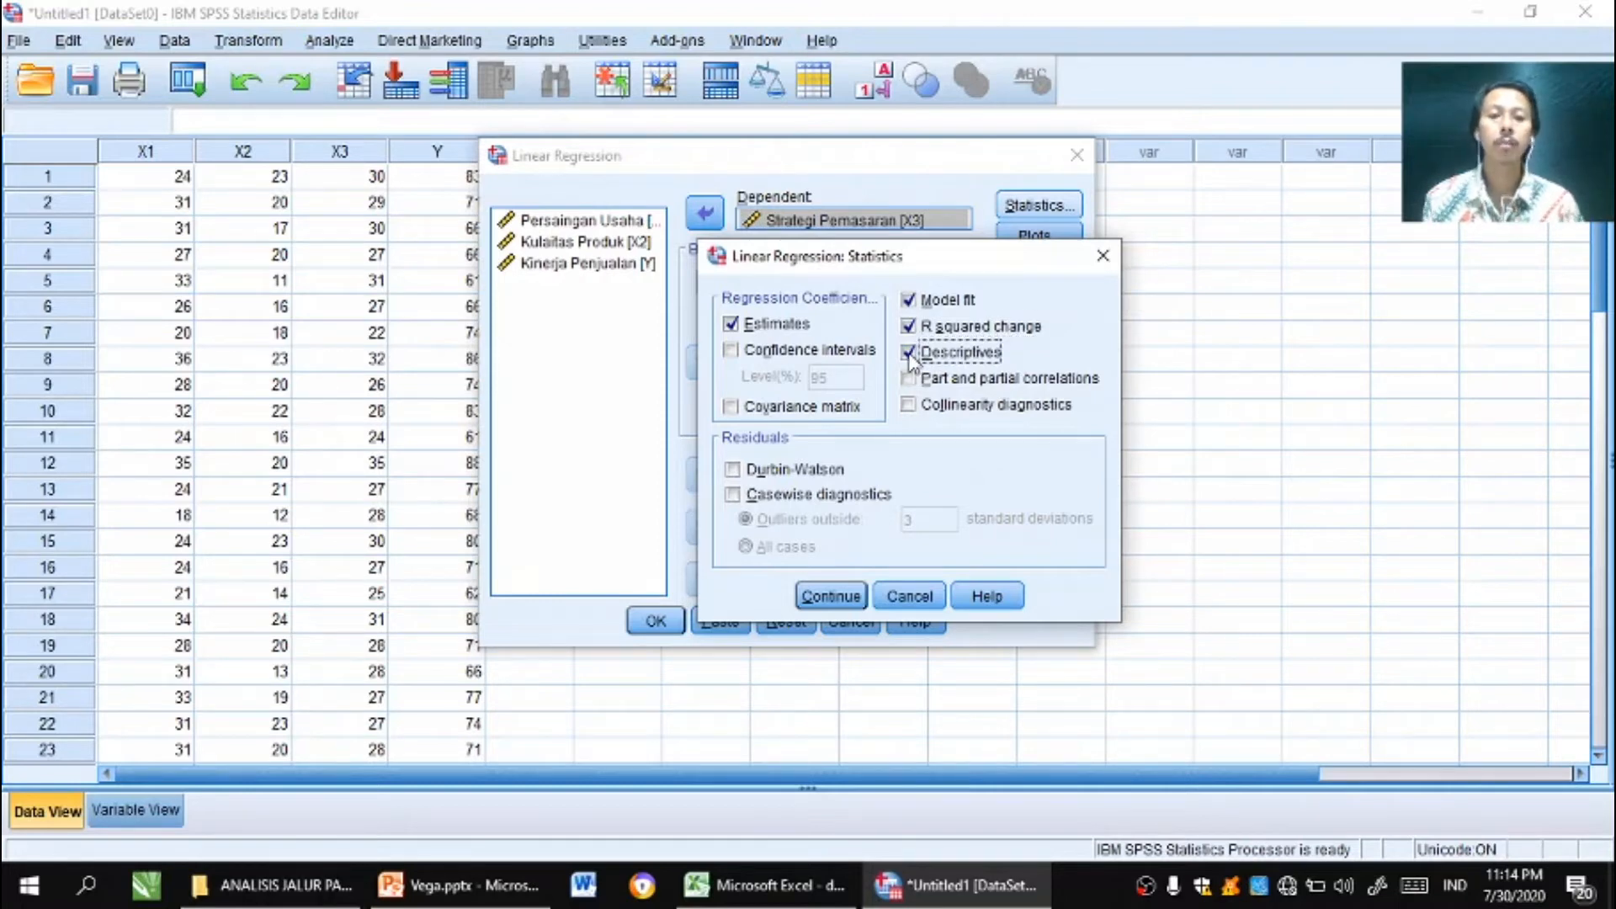
left_click(819, 598)
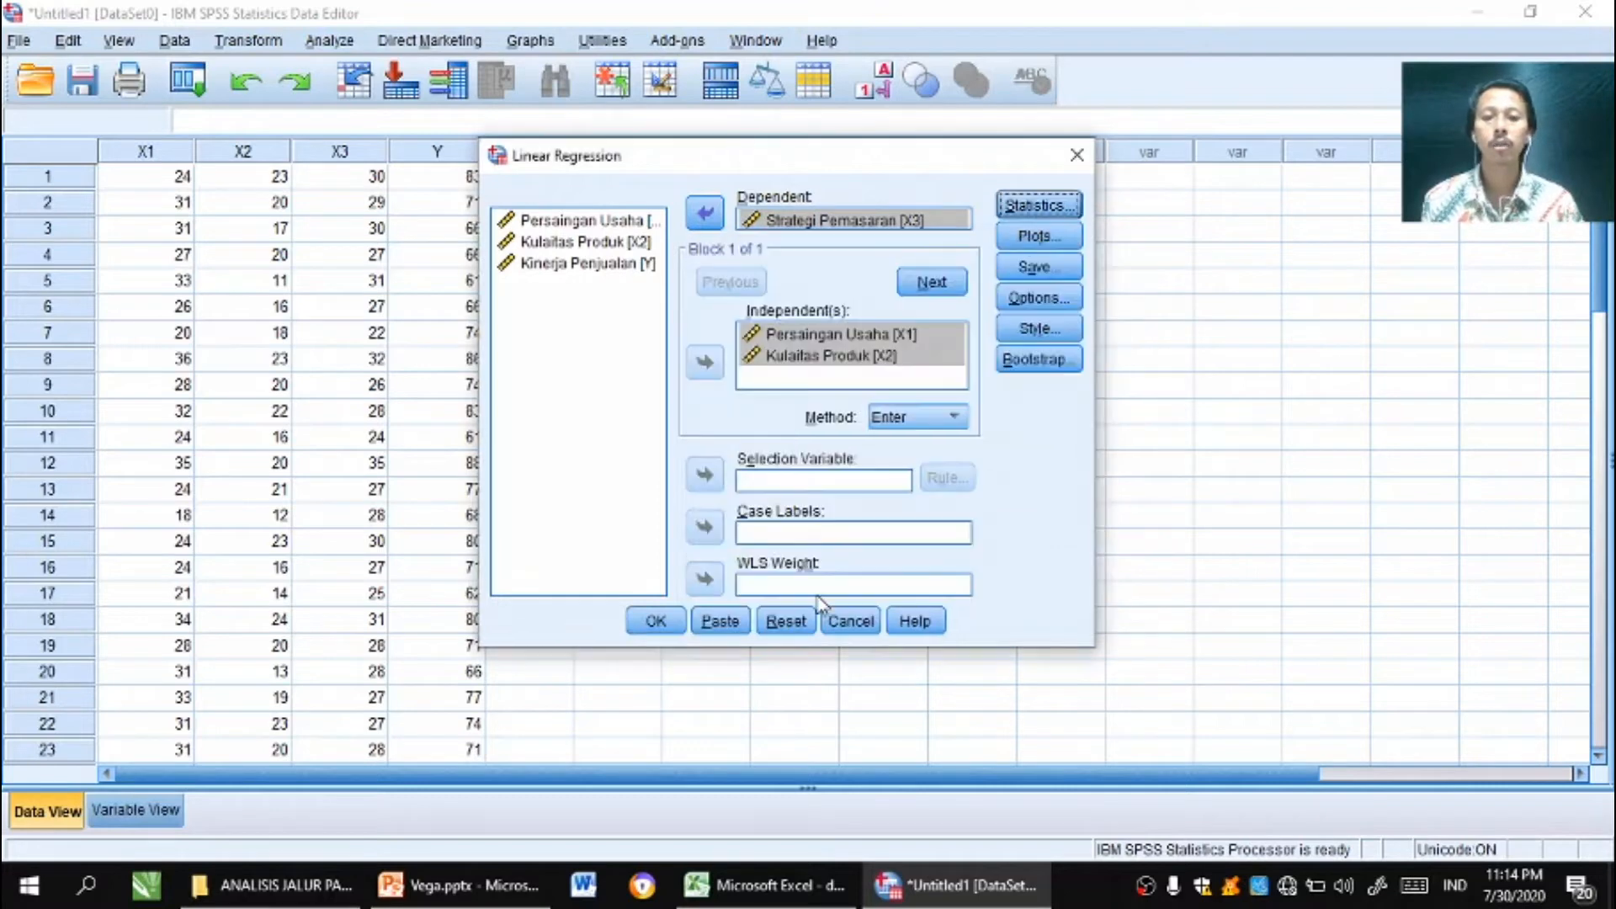
left_click(655, 622)
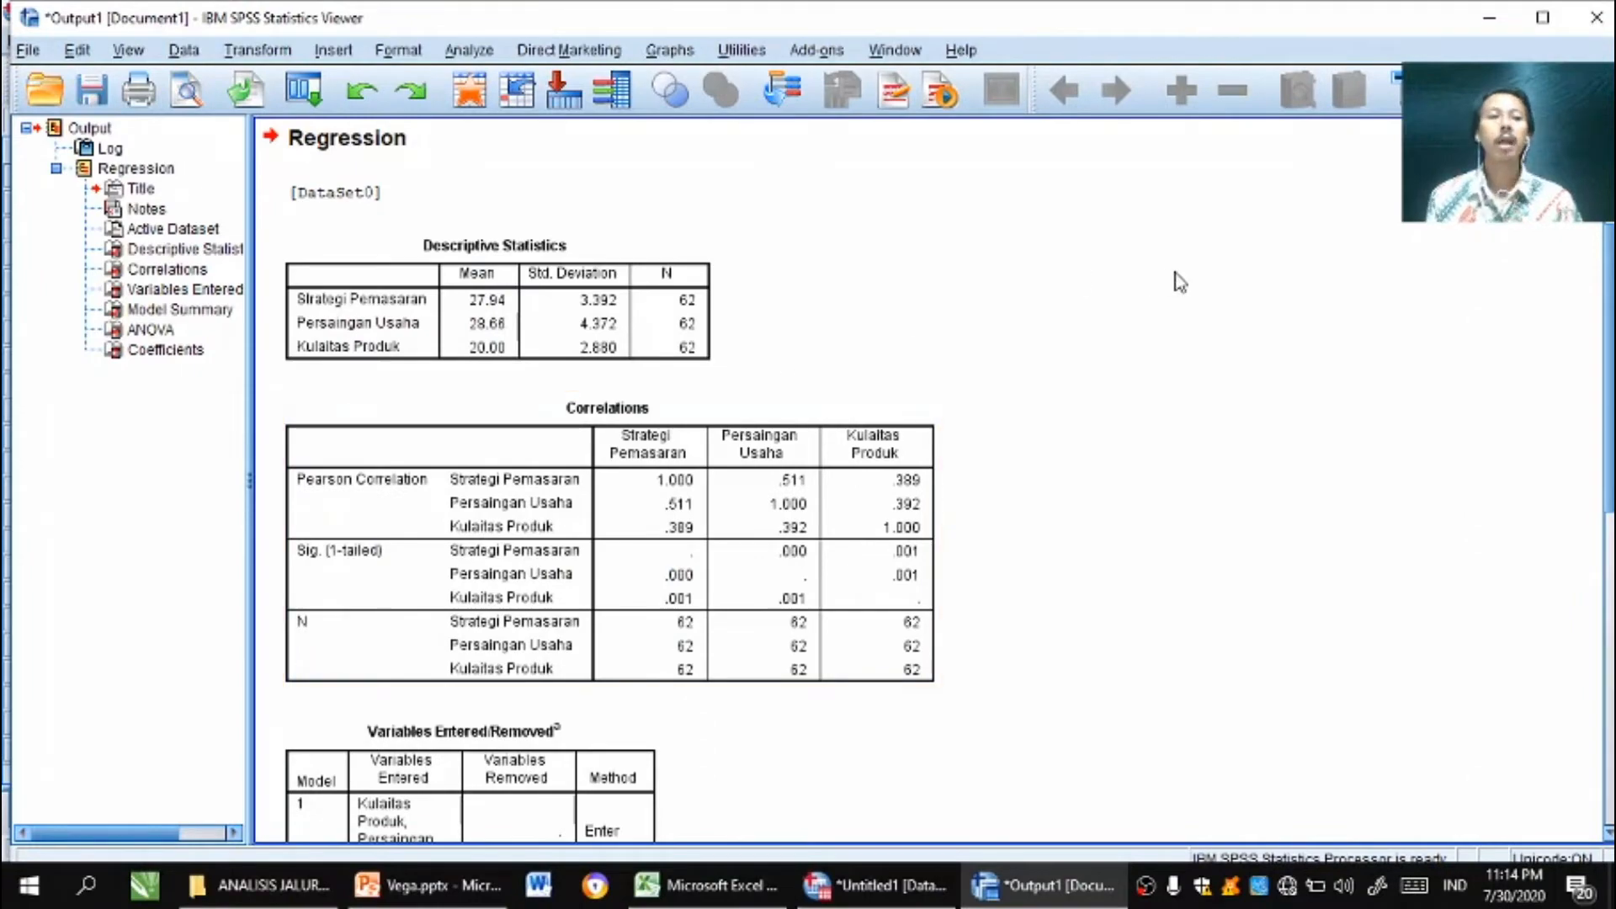
left_click_drag(1612, 265, 1609, 340)
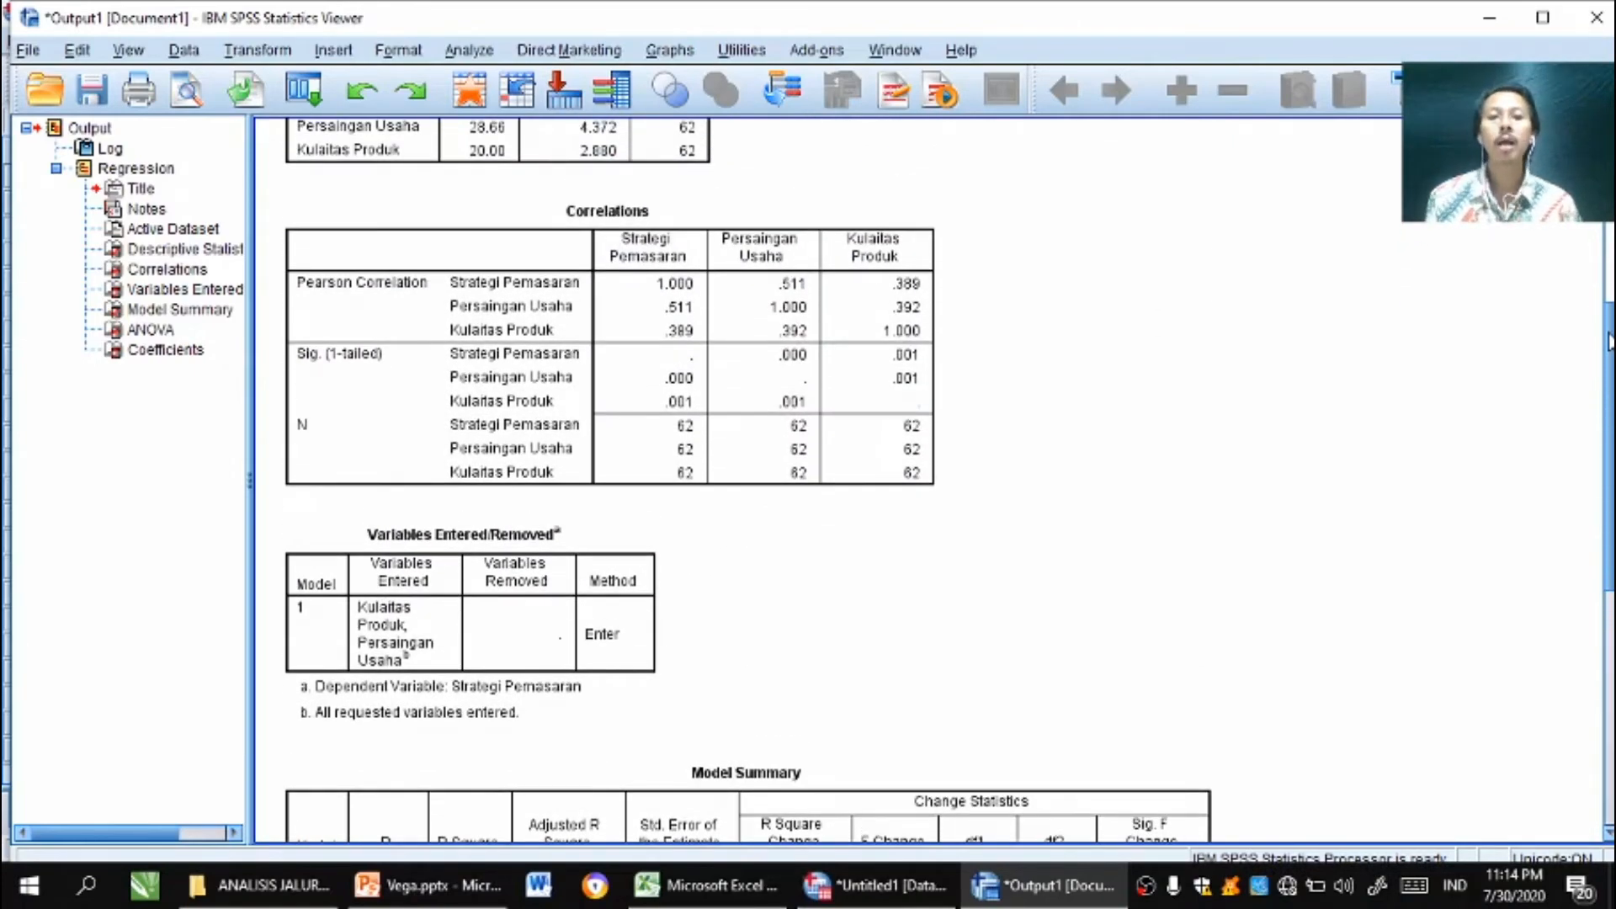
left_click_drag(1609, 341, 1597, 174)
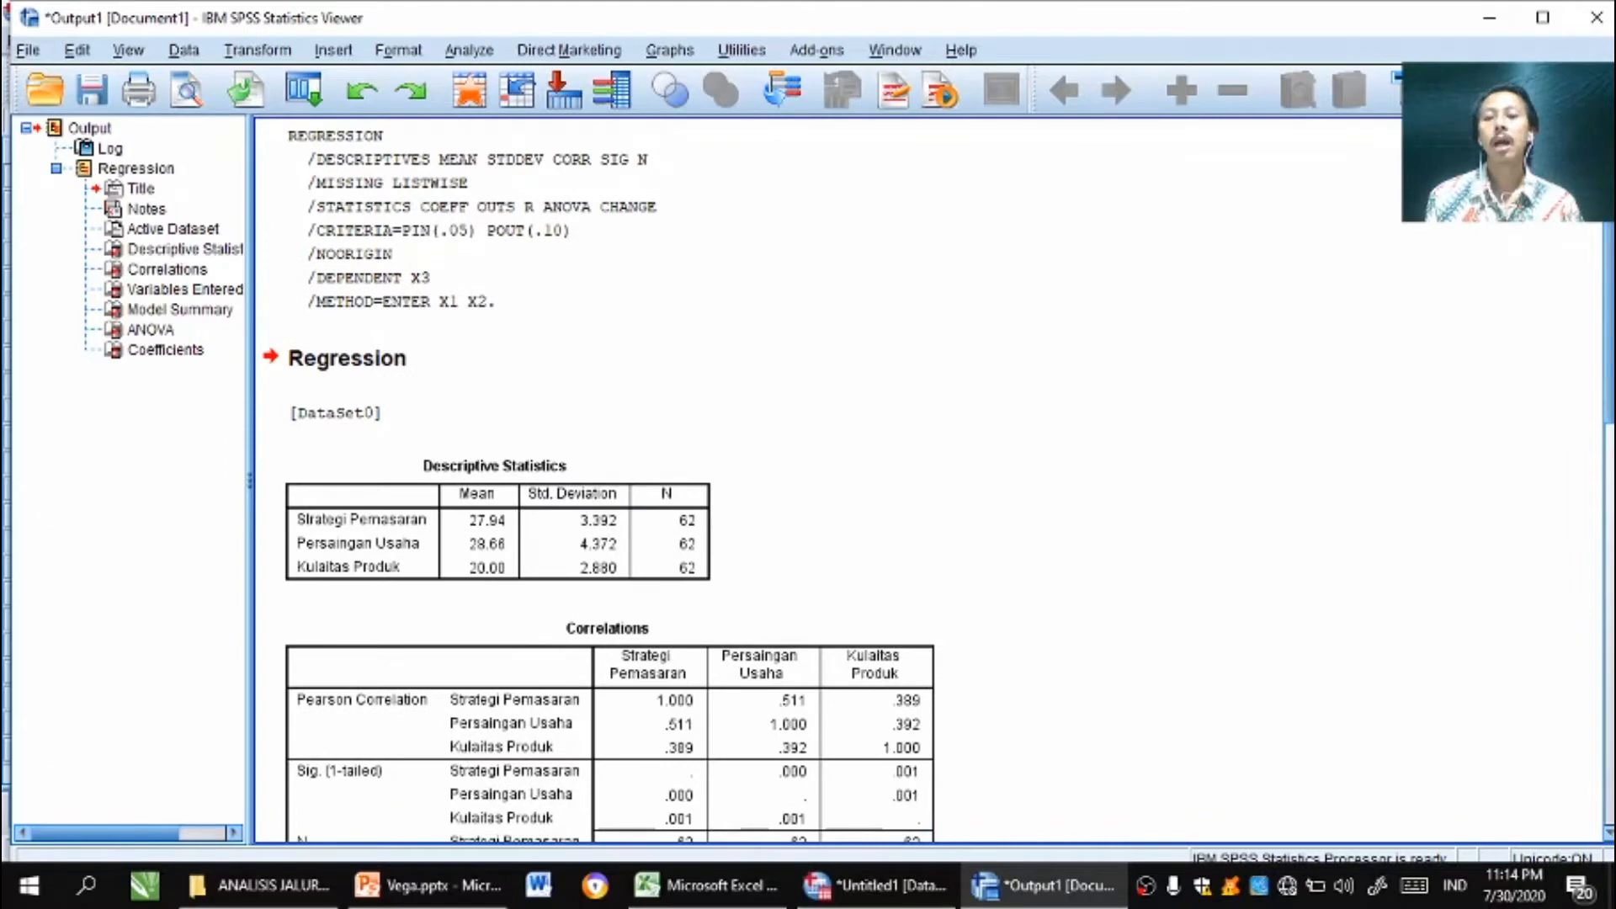
Return to the SPSS data editor, reopen Linear Regression and reset its settings.
left_click(872, 899)
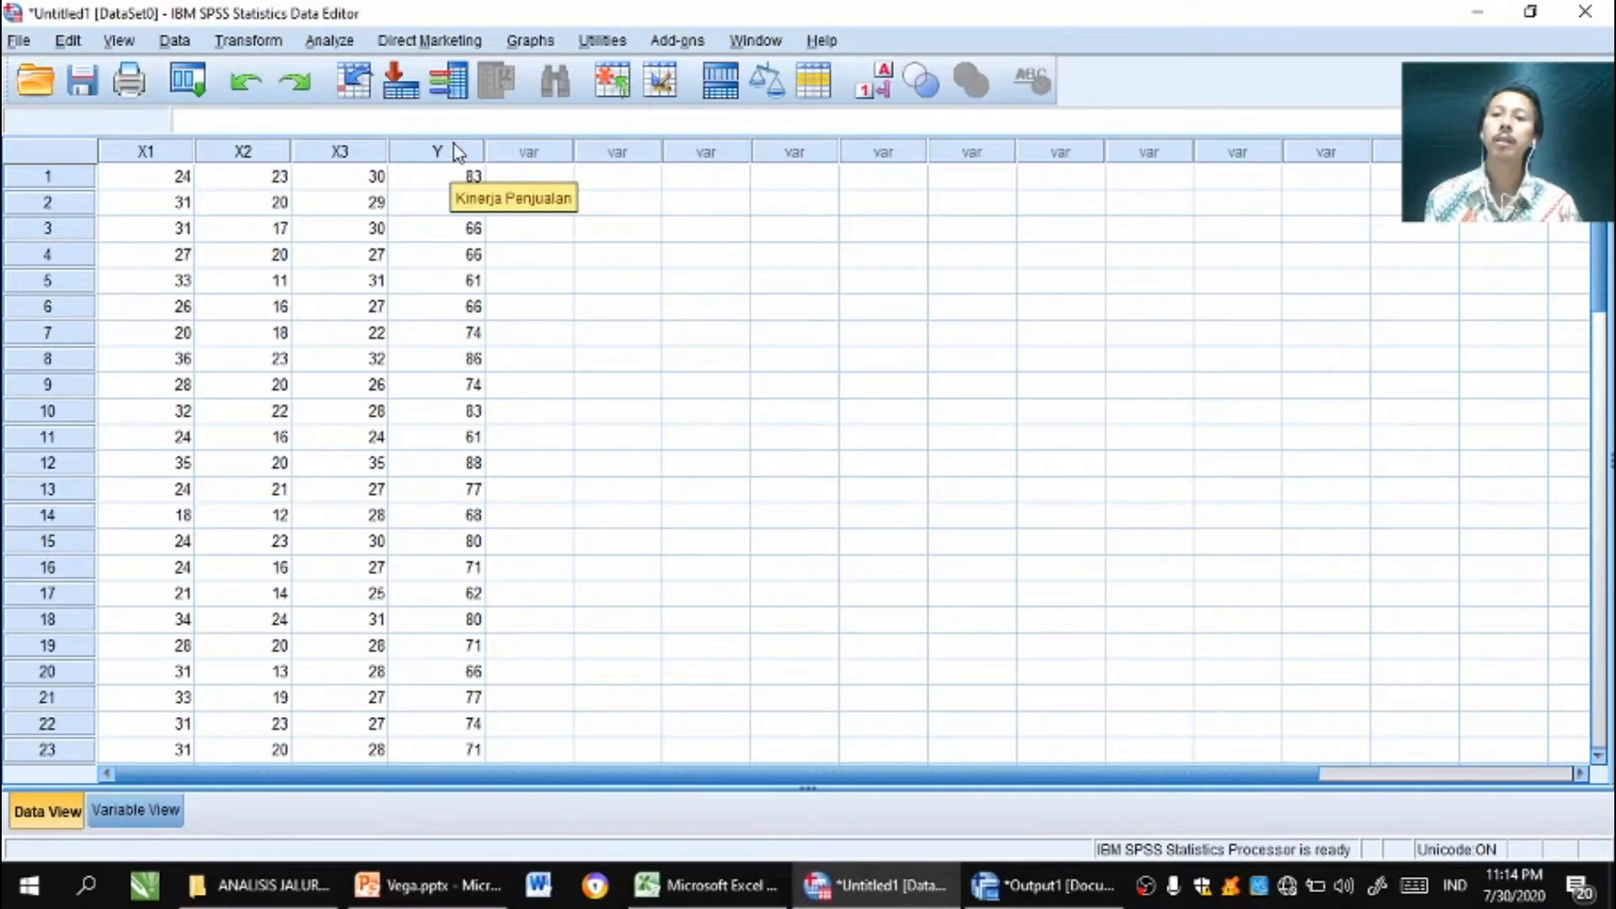
left_click(327, 49)
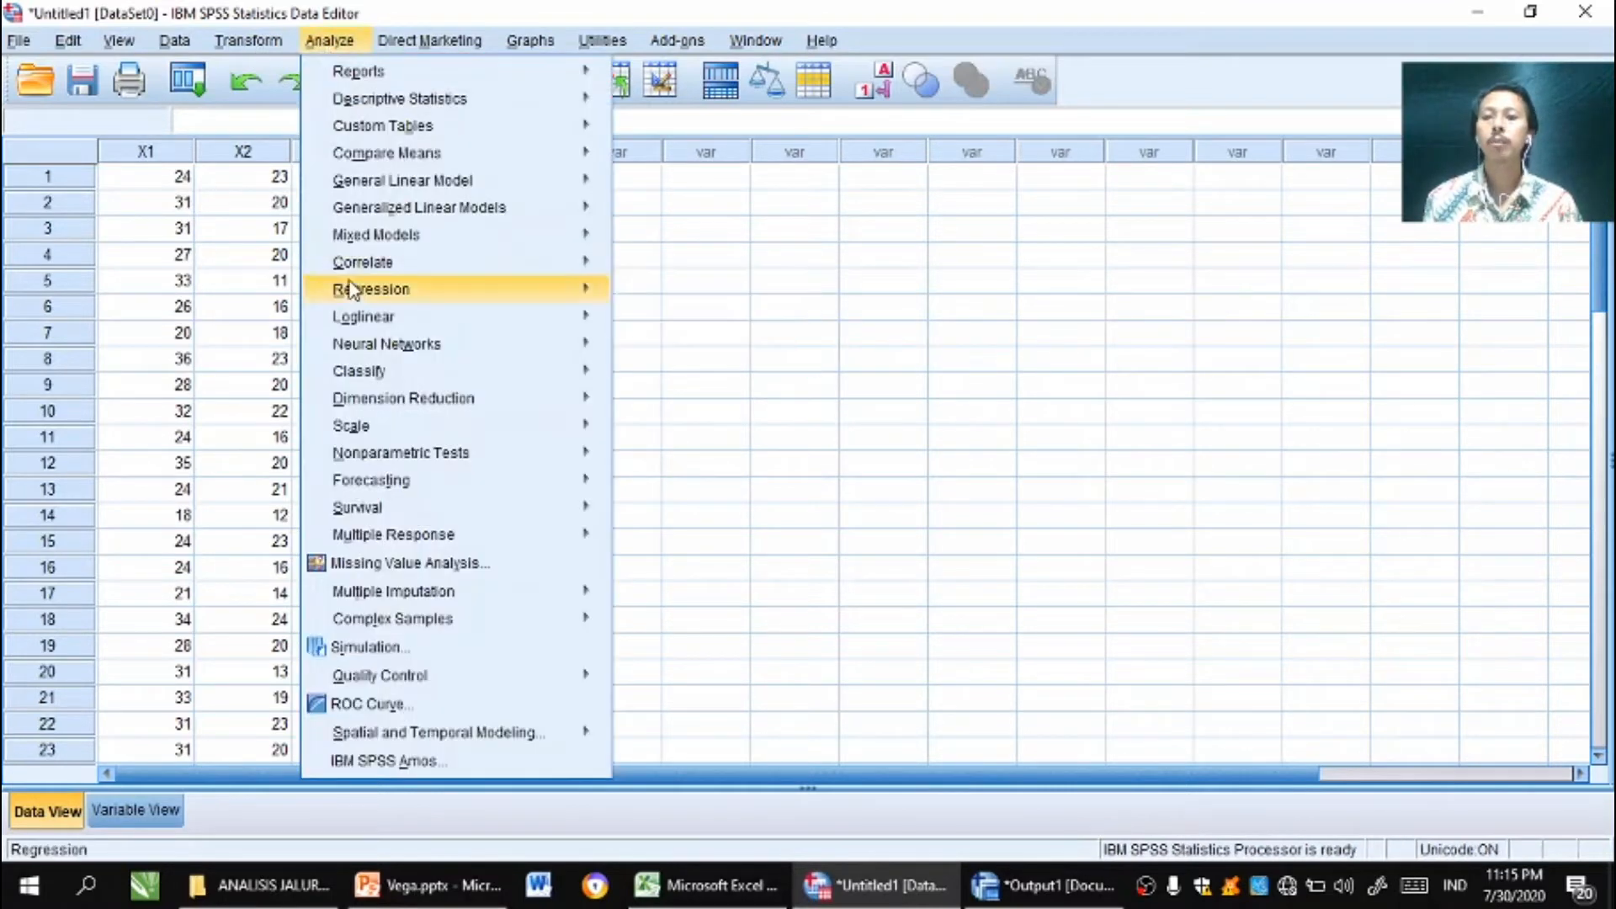
mouse_move(355, 290)
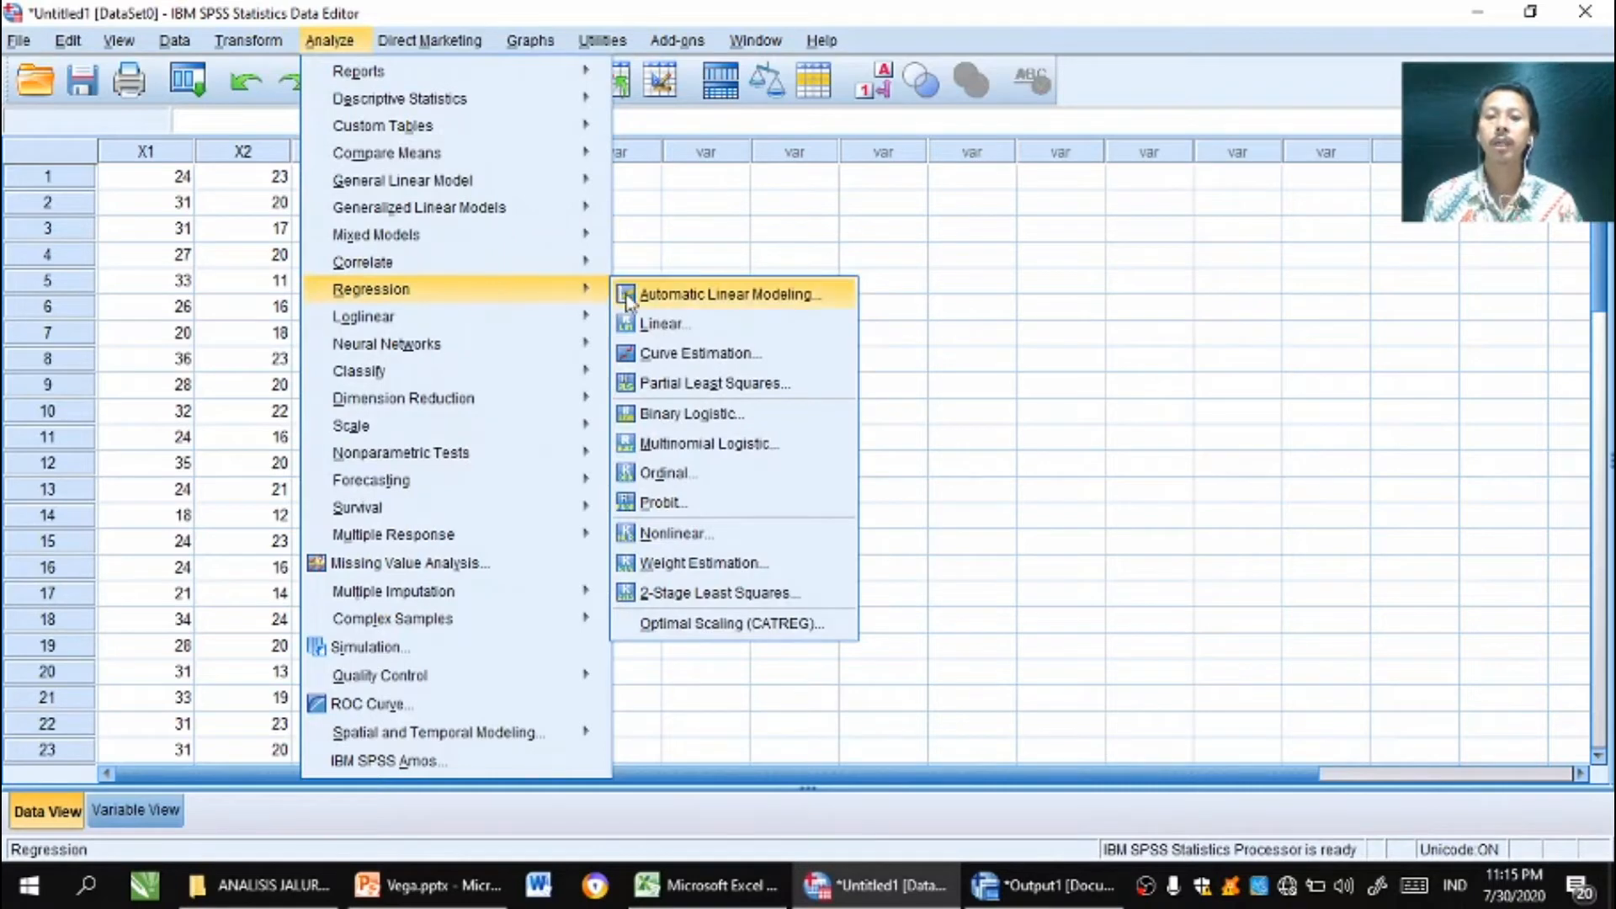
left_click(661, 324)
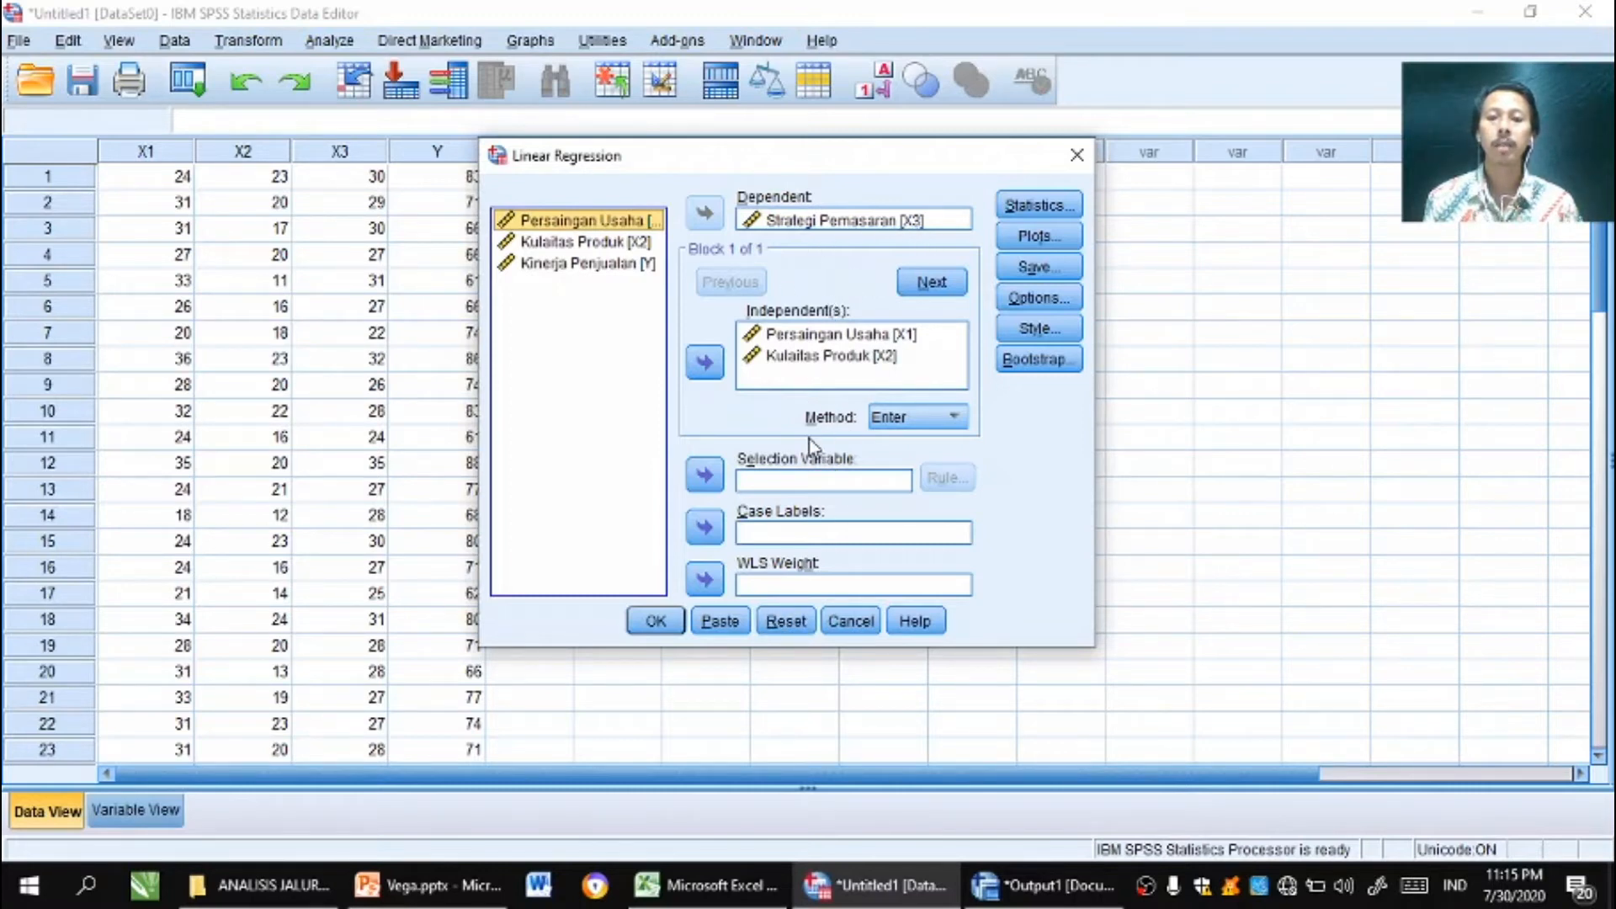
left_click(787, 627)
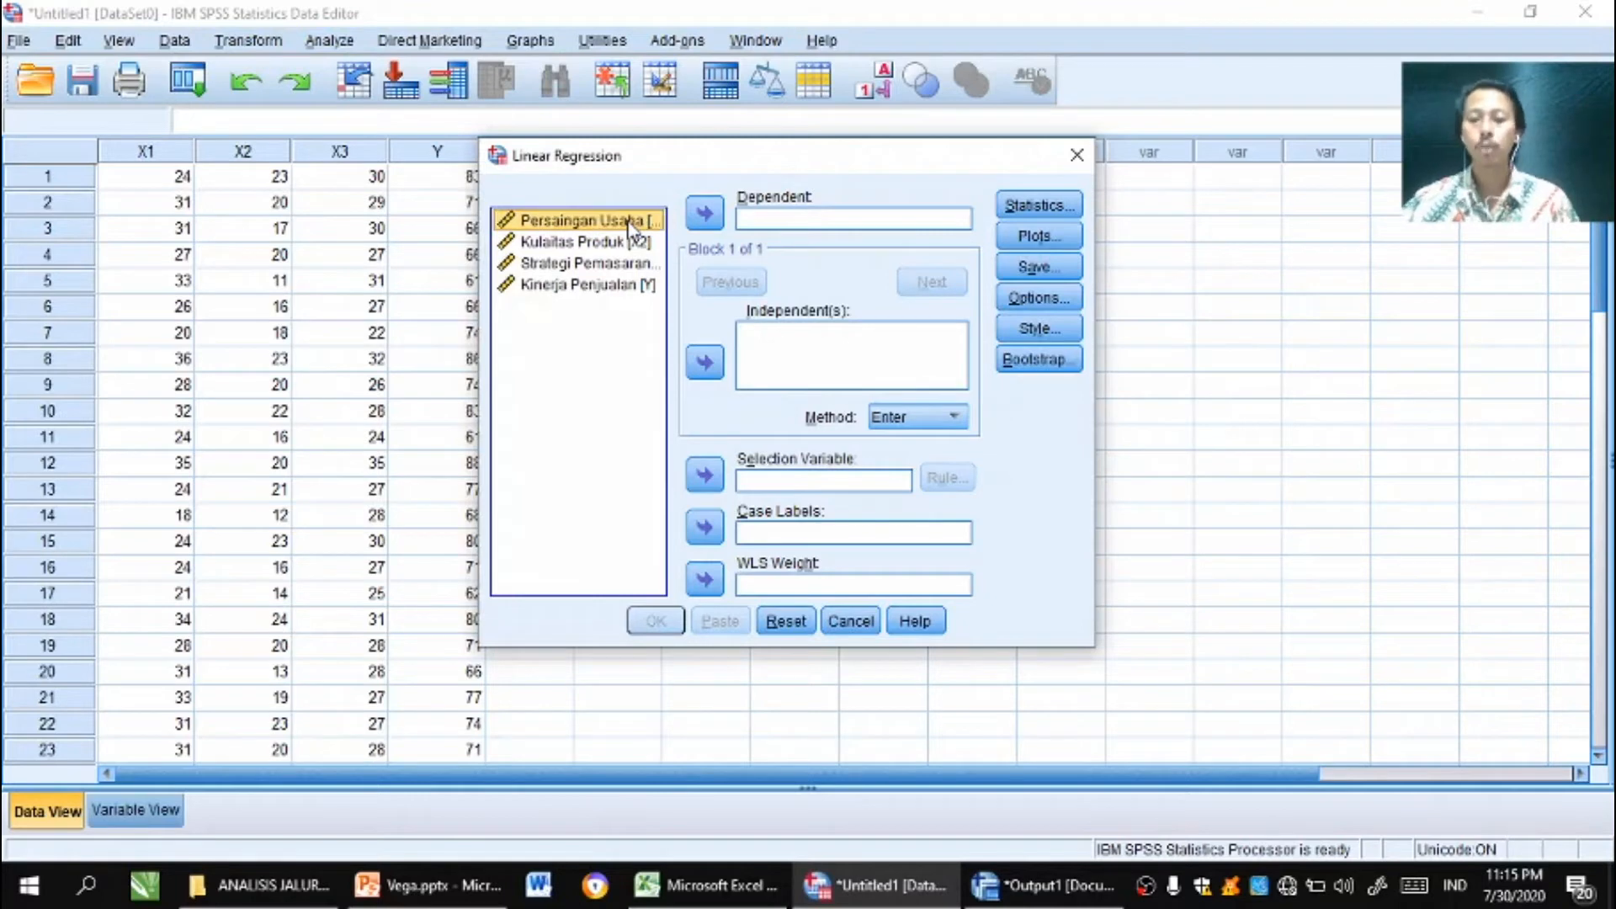
Set Persaingan Usaha, Kulaitas Produk and Strategi Pemasaran as independents and Kinerja Penjualan as the dependent variable.
key("shift+Down")
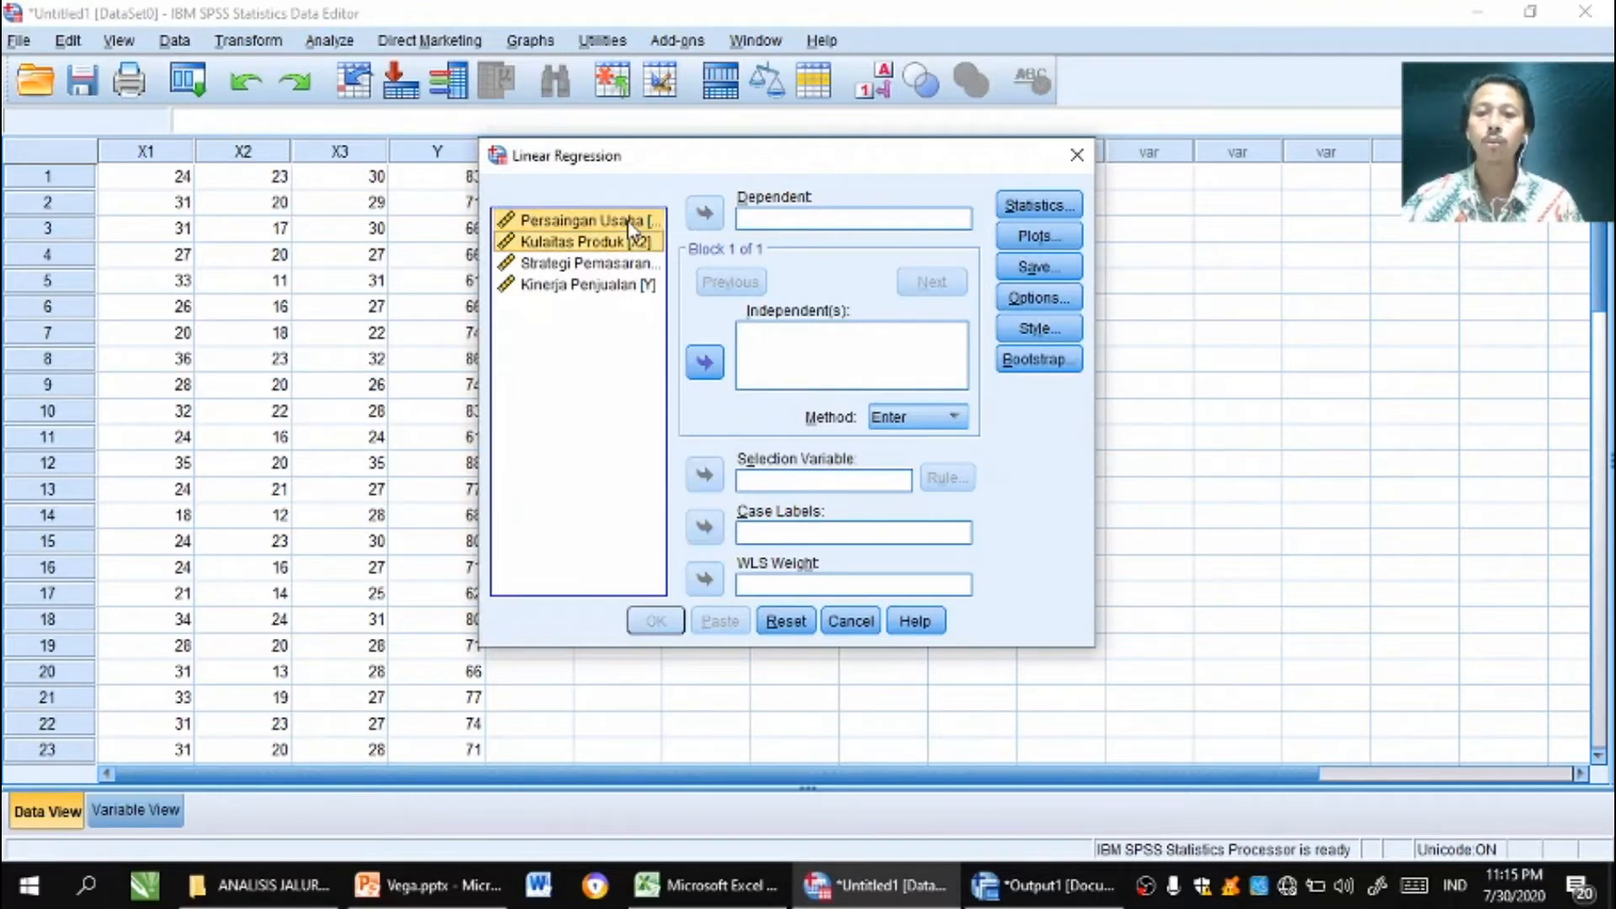
key("shift+Down")
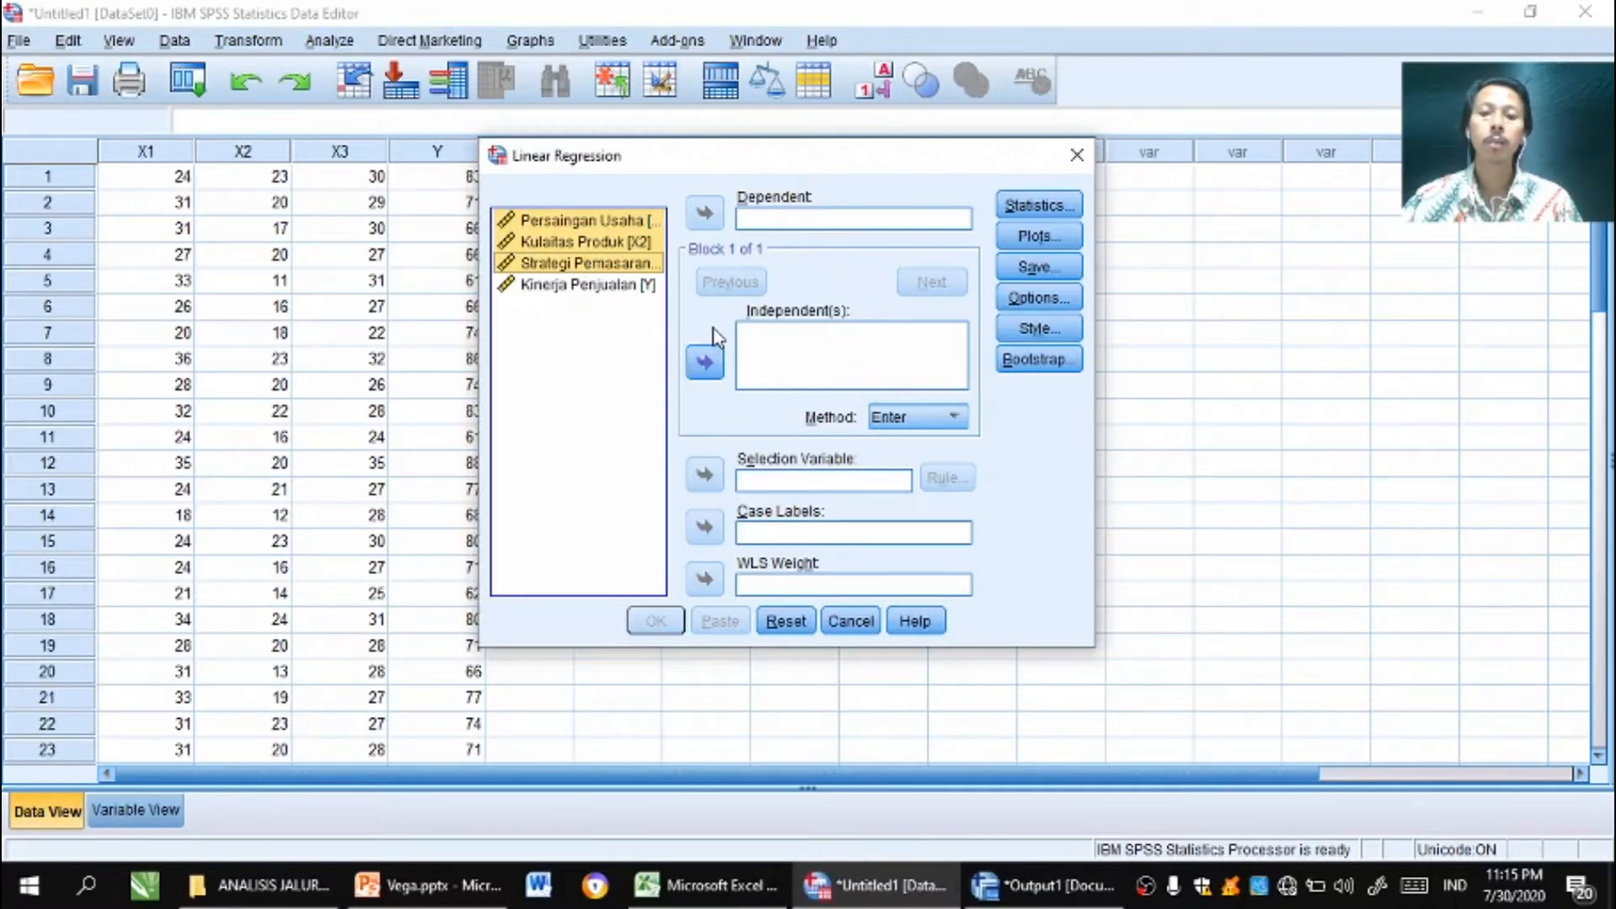
left_click(705, 364)
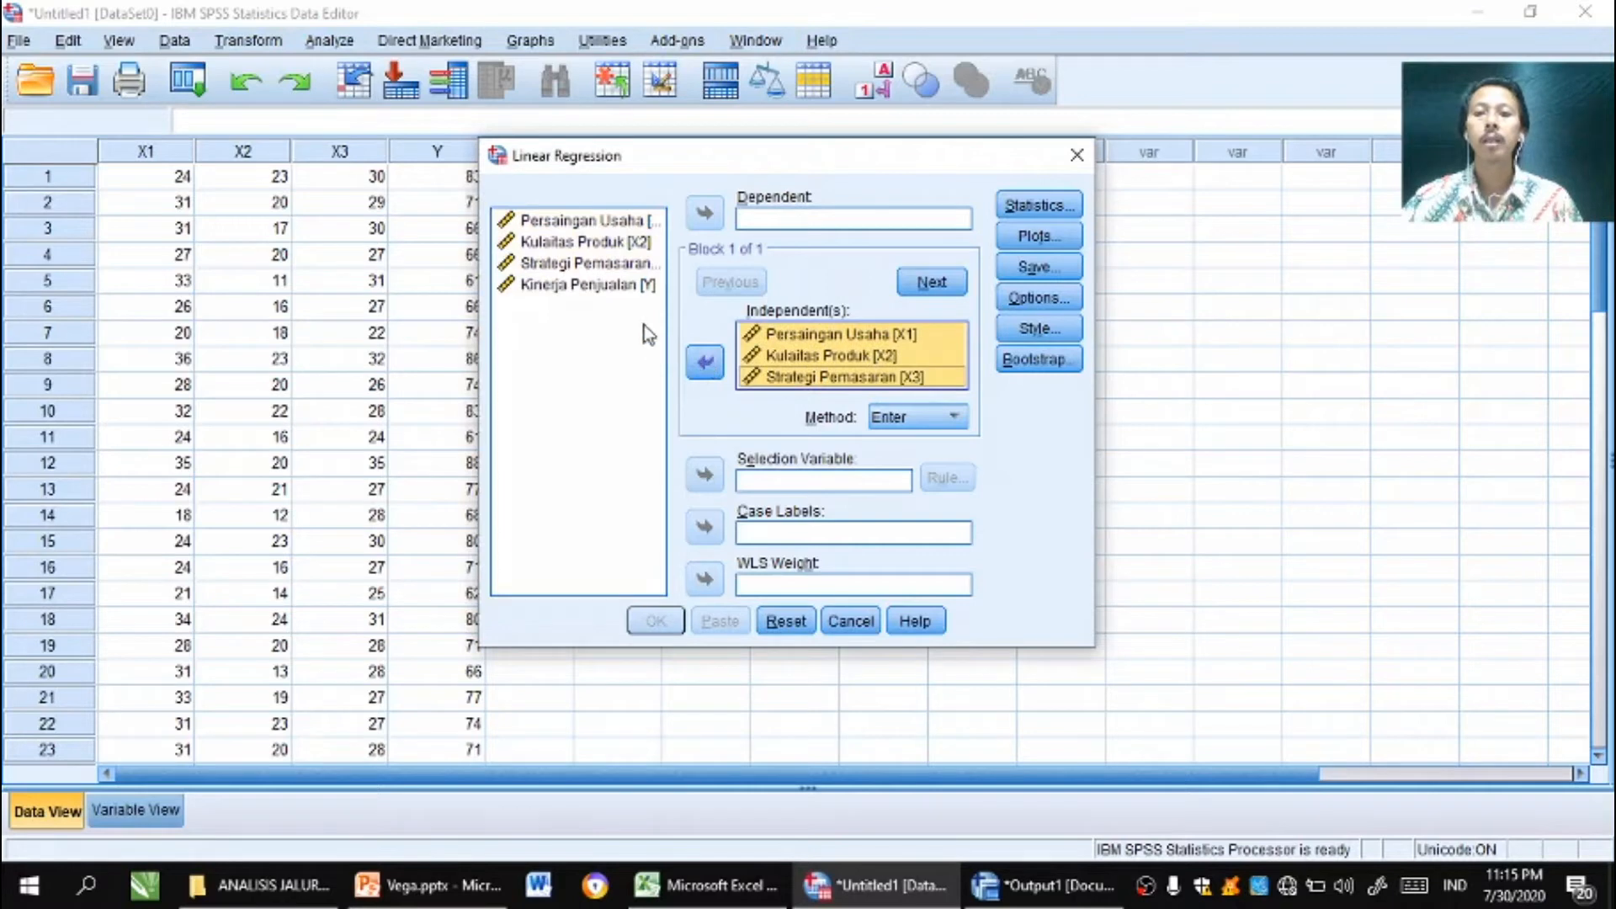
left_click(624, 289)
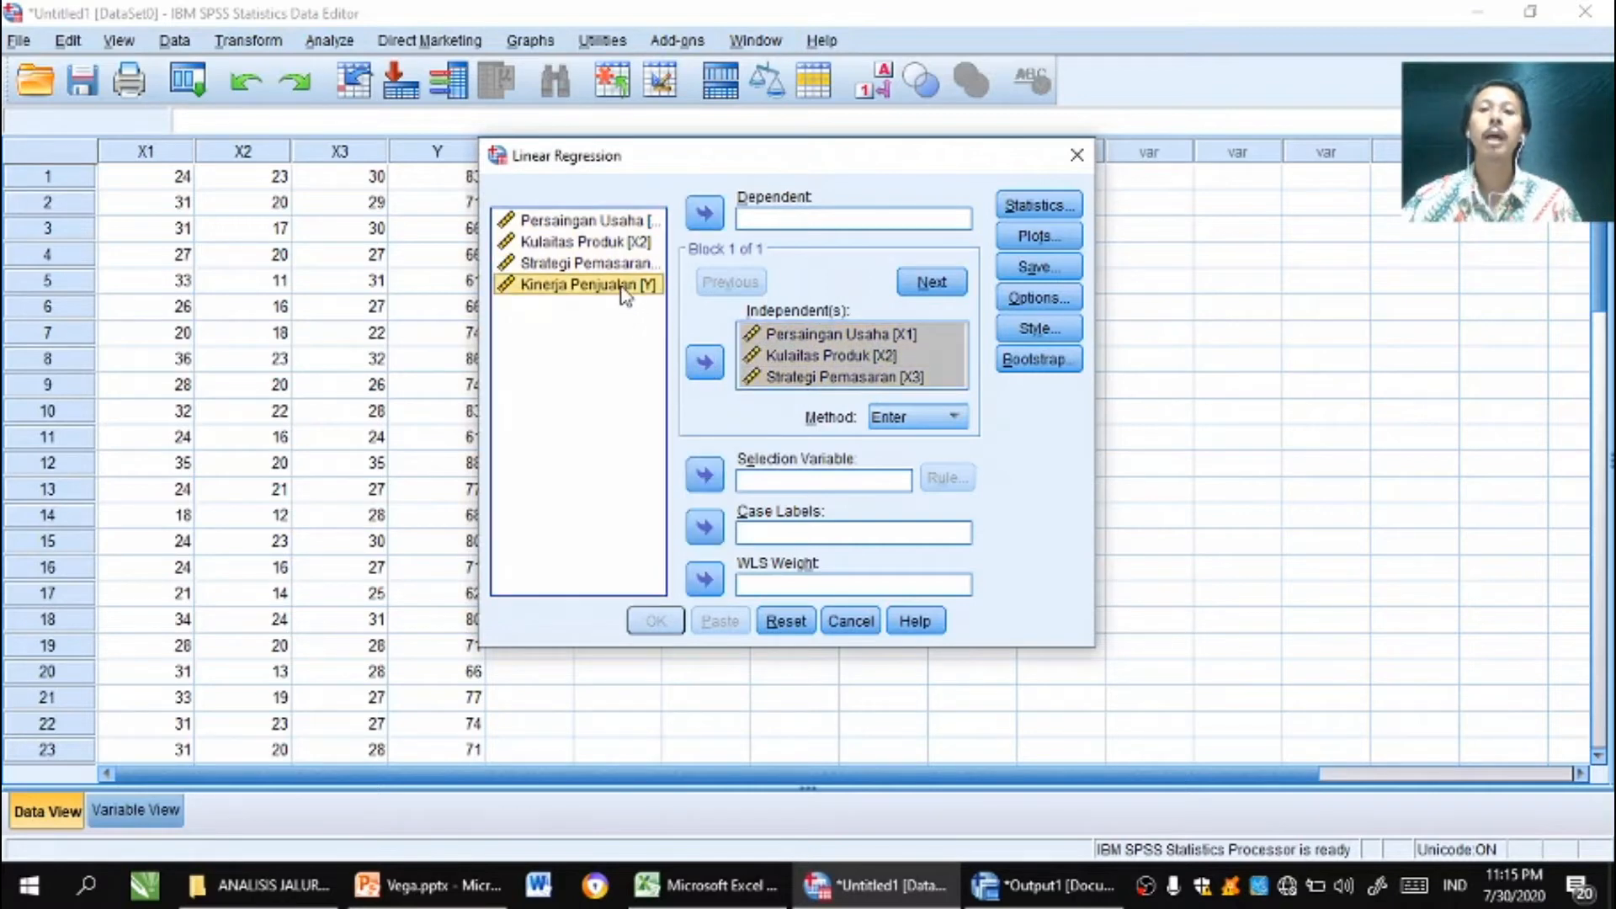
left_click(707, 214)
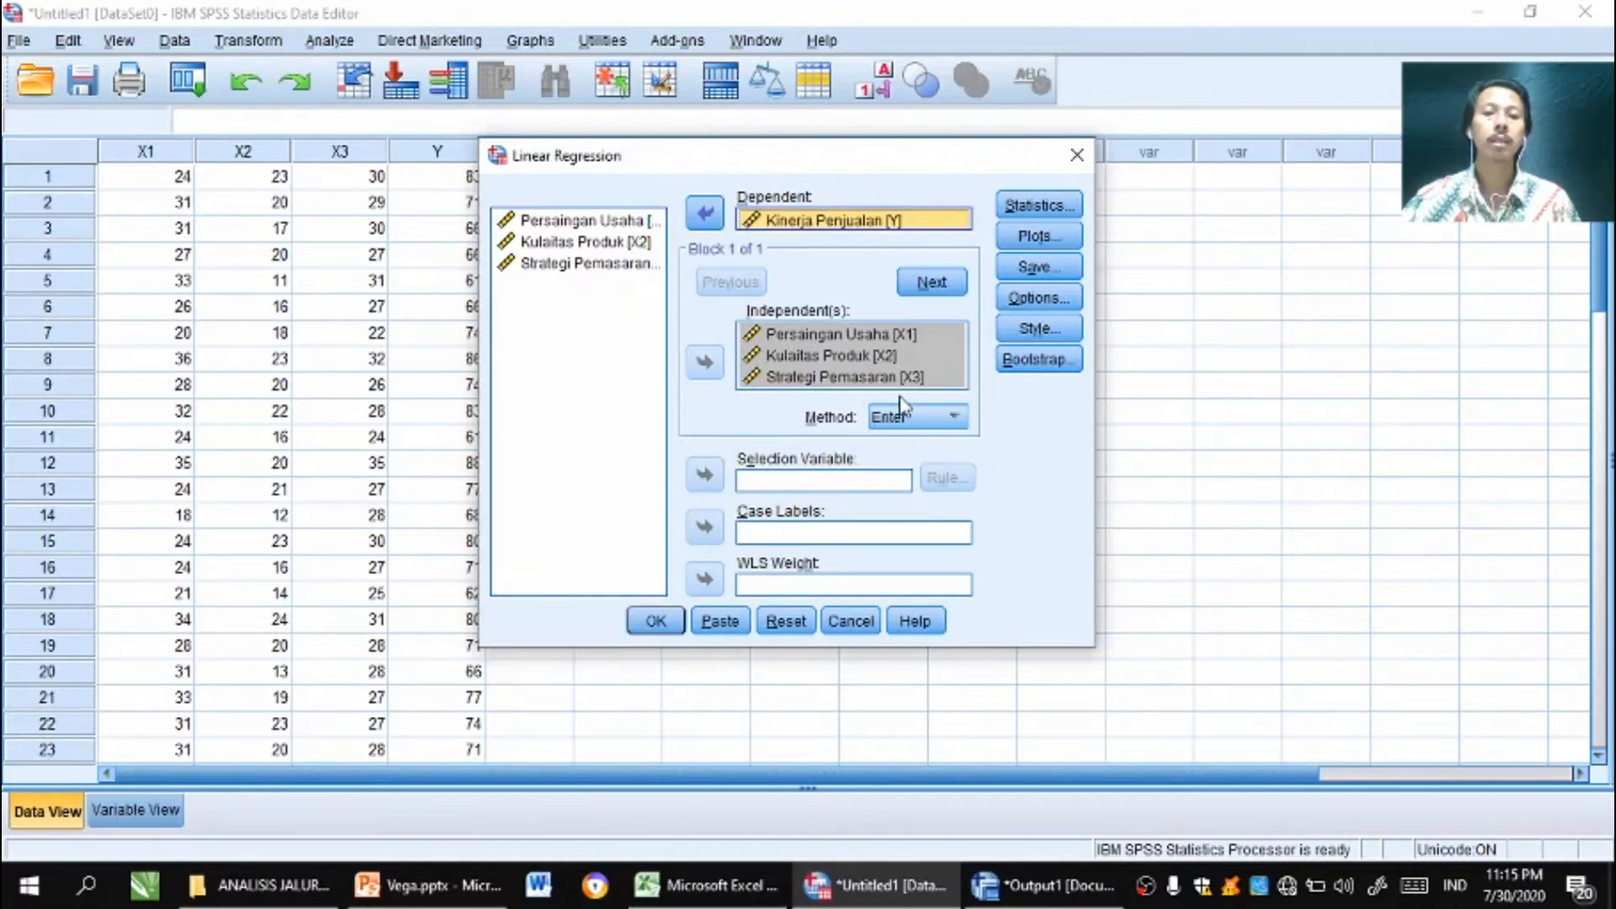
Add R squared change and Descriptives to the regression statistics and run the regression with Kinerja Penjualan as dependent.
left_click(1037, 206)
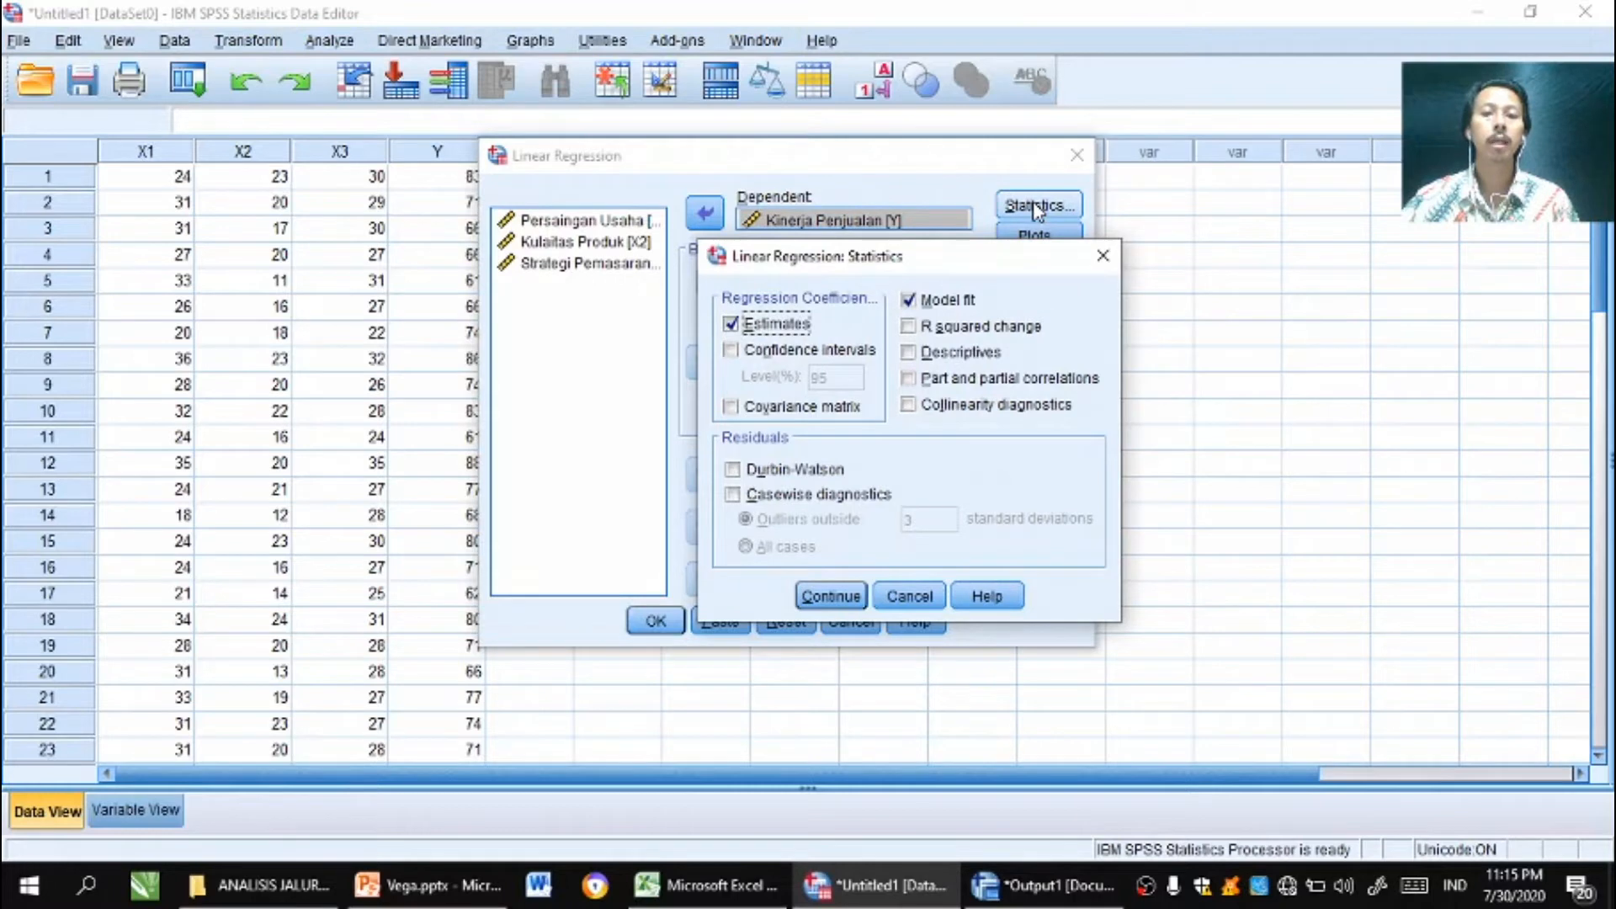
left_click(908, 330)
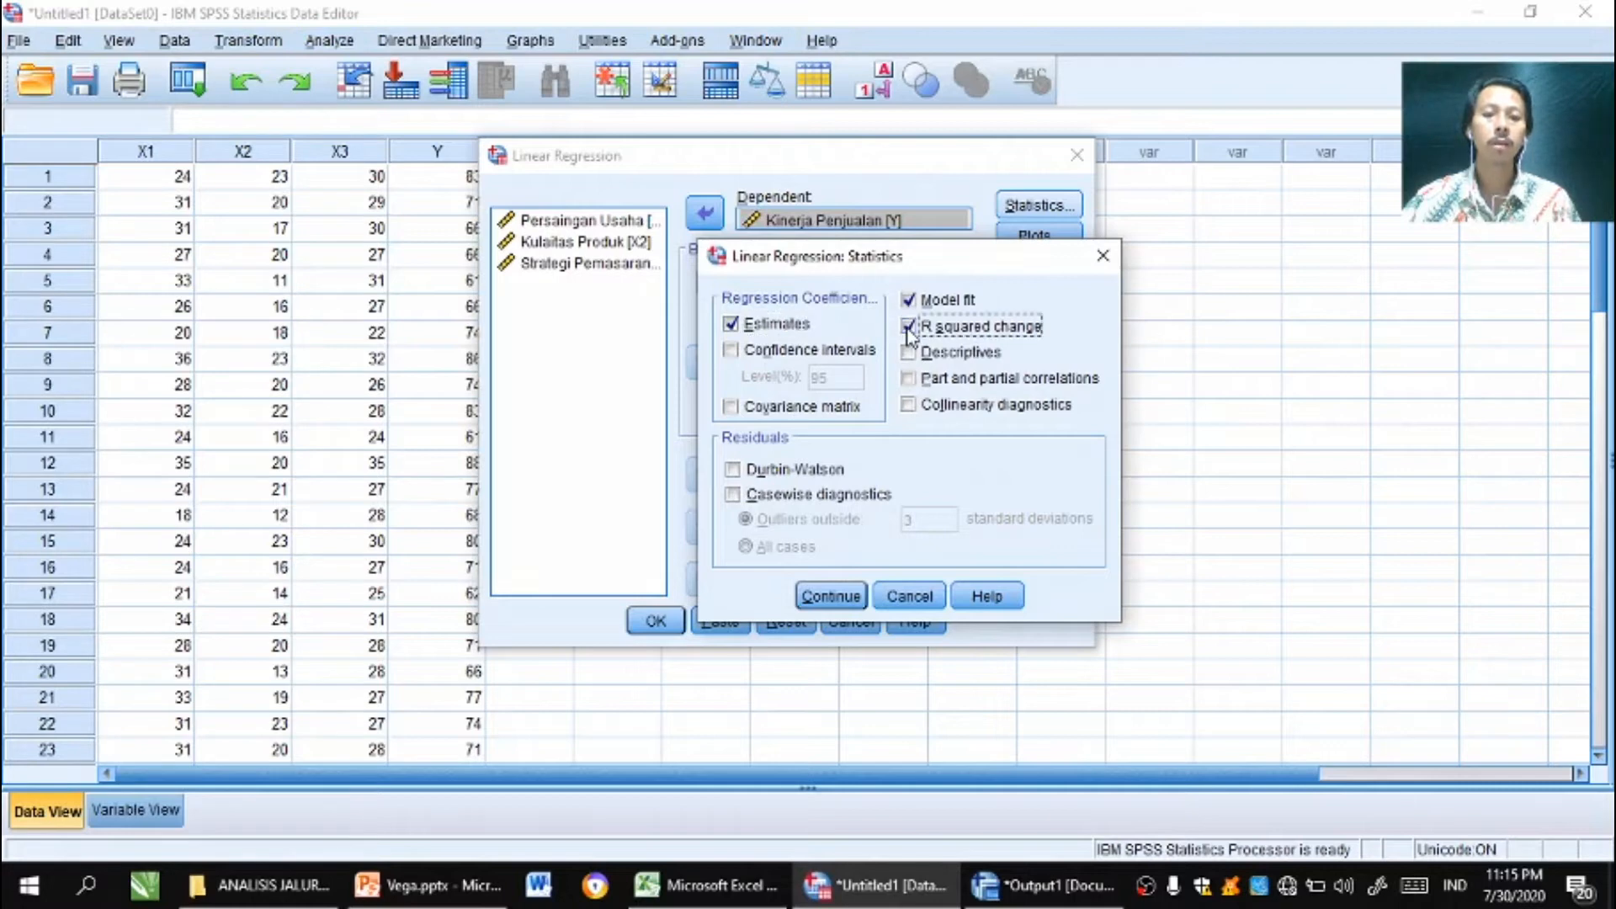
left_click(909, 354)
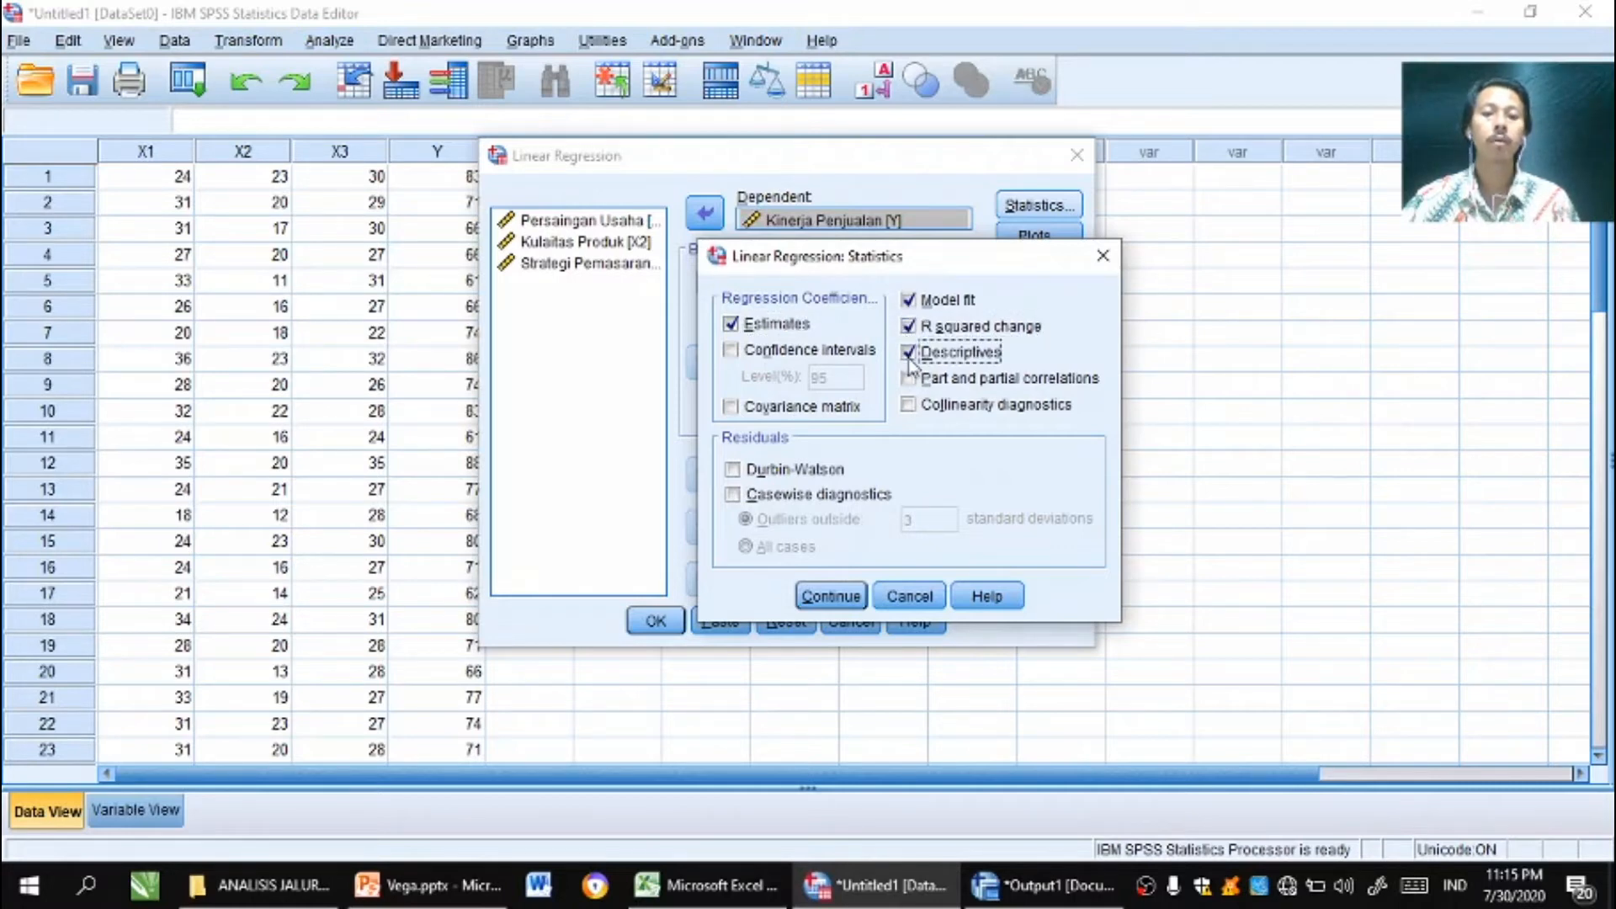
left_click(829, 598)
left_click(659, 621)
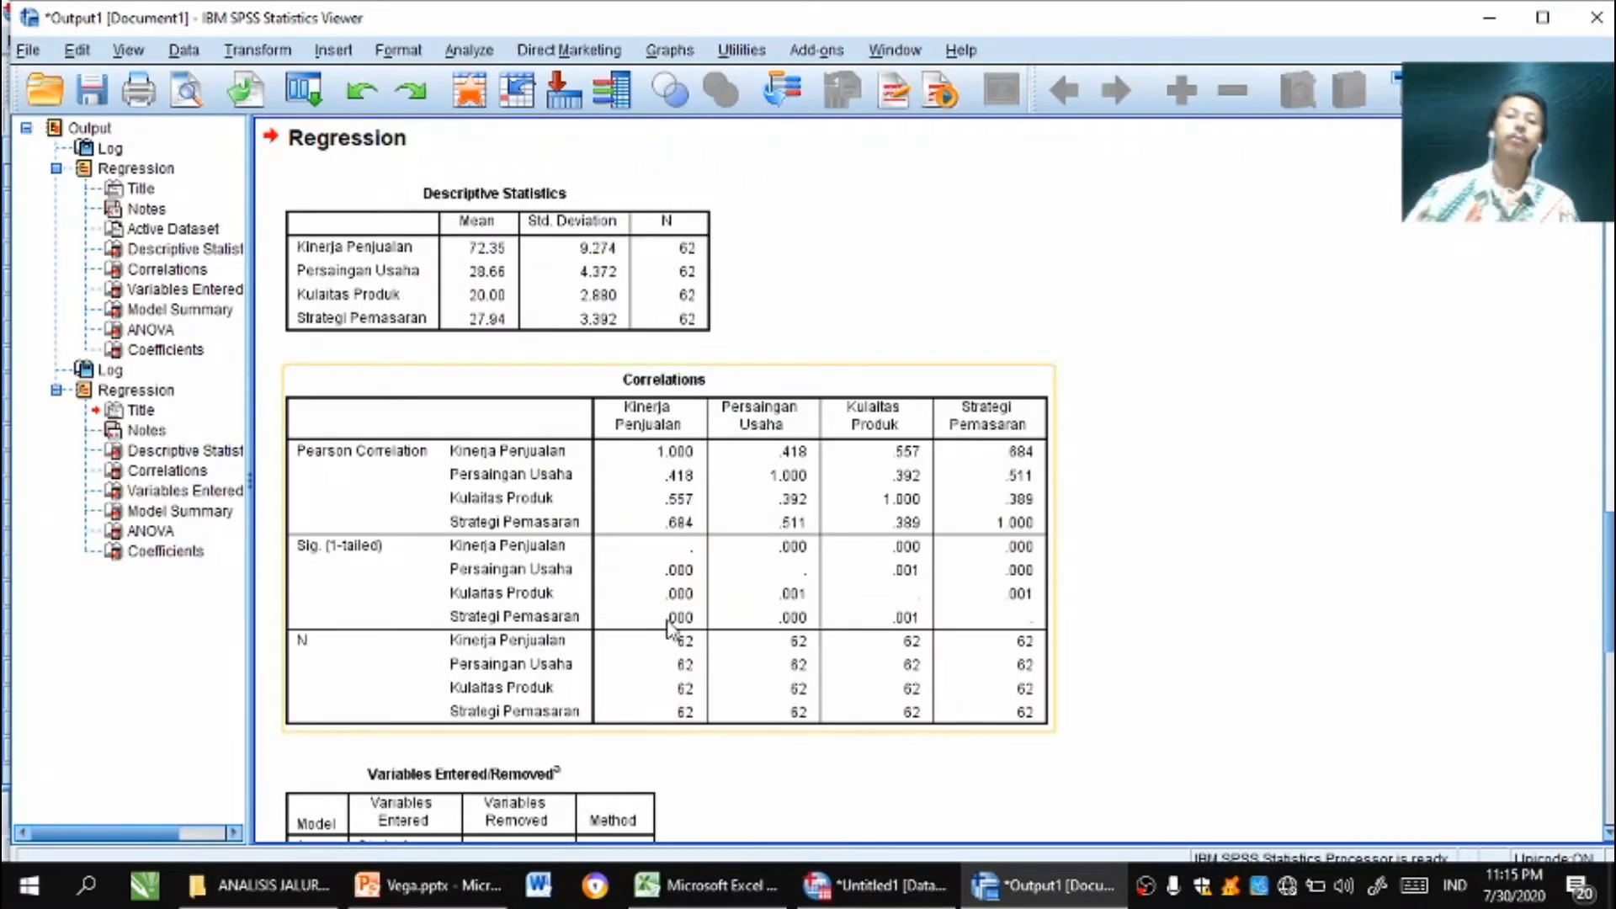
Look through the Y regression output, from the Descriptive Statistics and Correlations tables to the Model Summary, ANOVA and Coefficients.
scroll(1611, 564, "down", 2)
scroll(1610, 564, "up", 5)
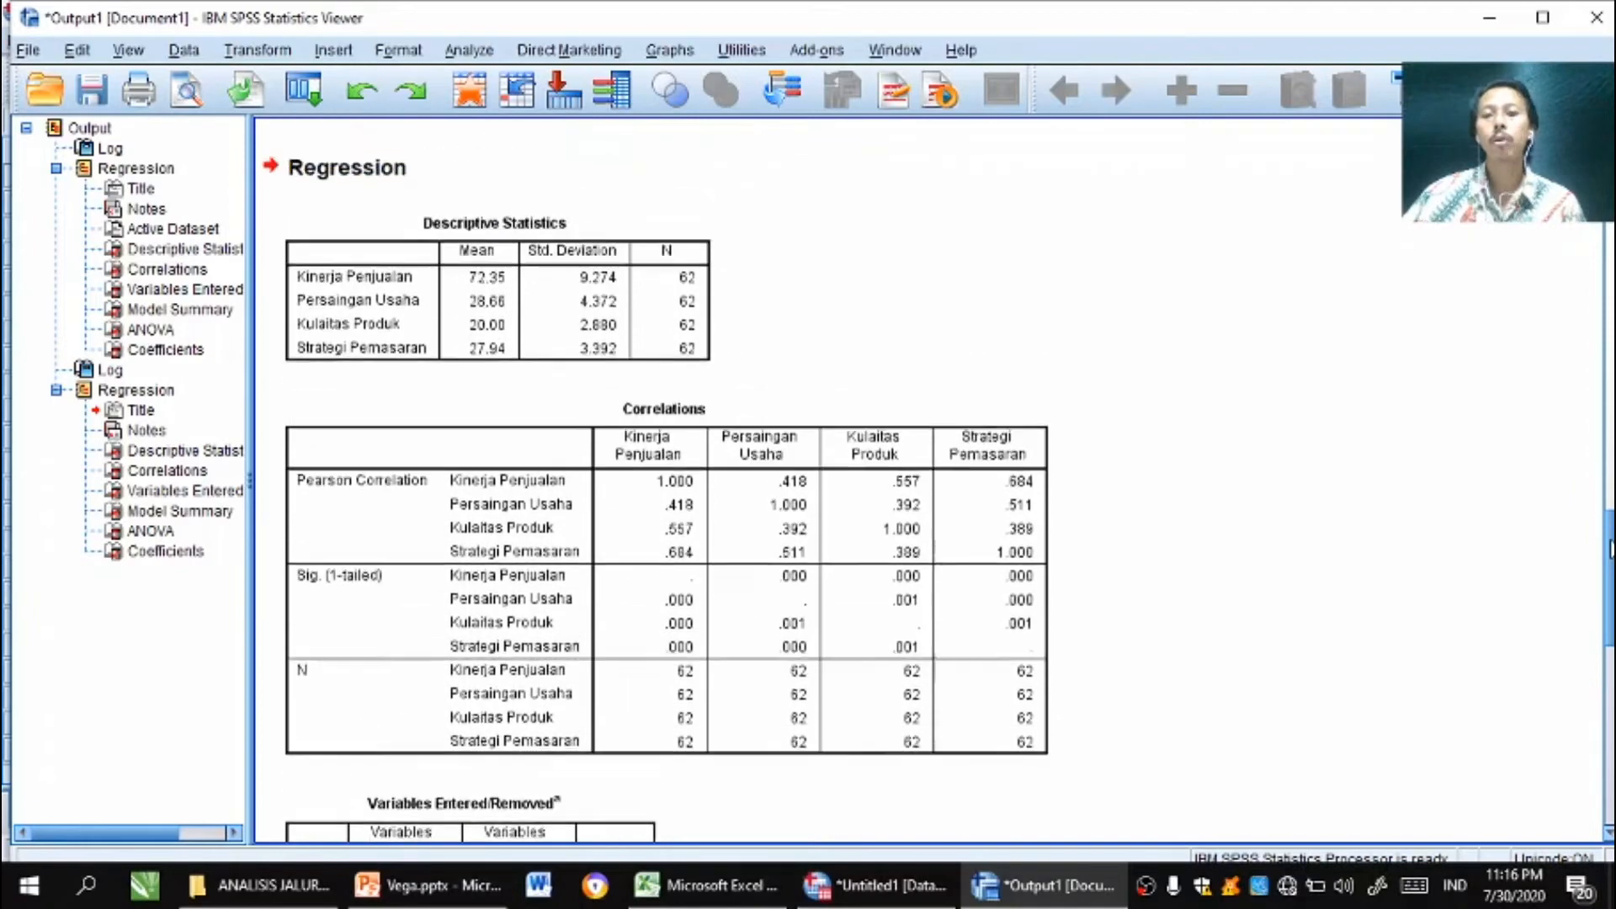
scroll(1610, 543, "down", 15)
scroll(1611, 631, "down", 15)
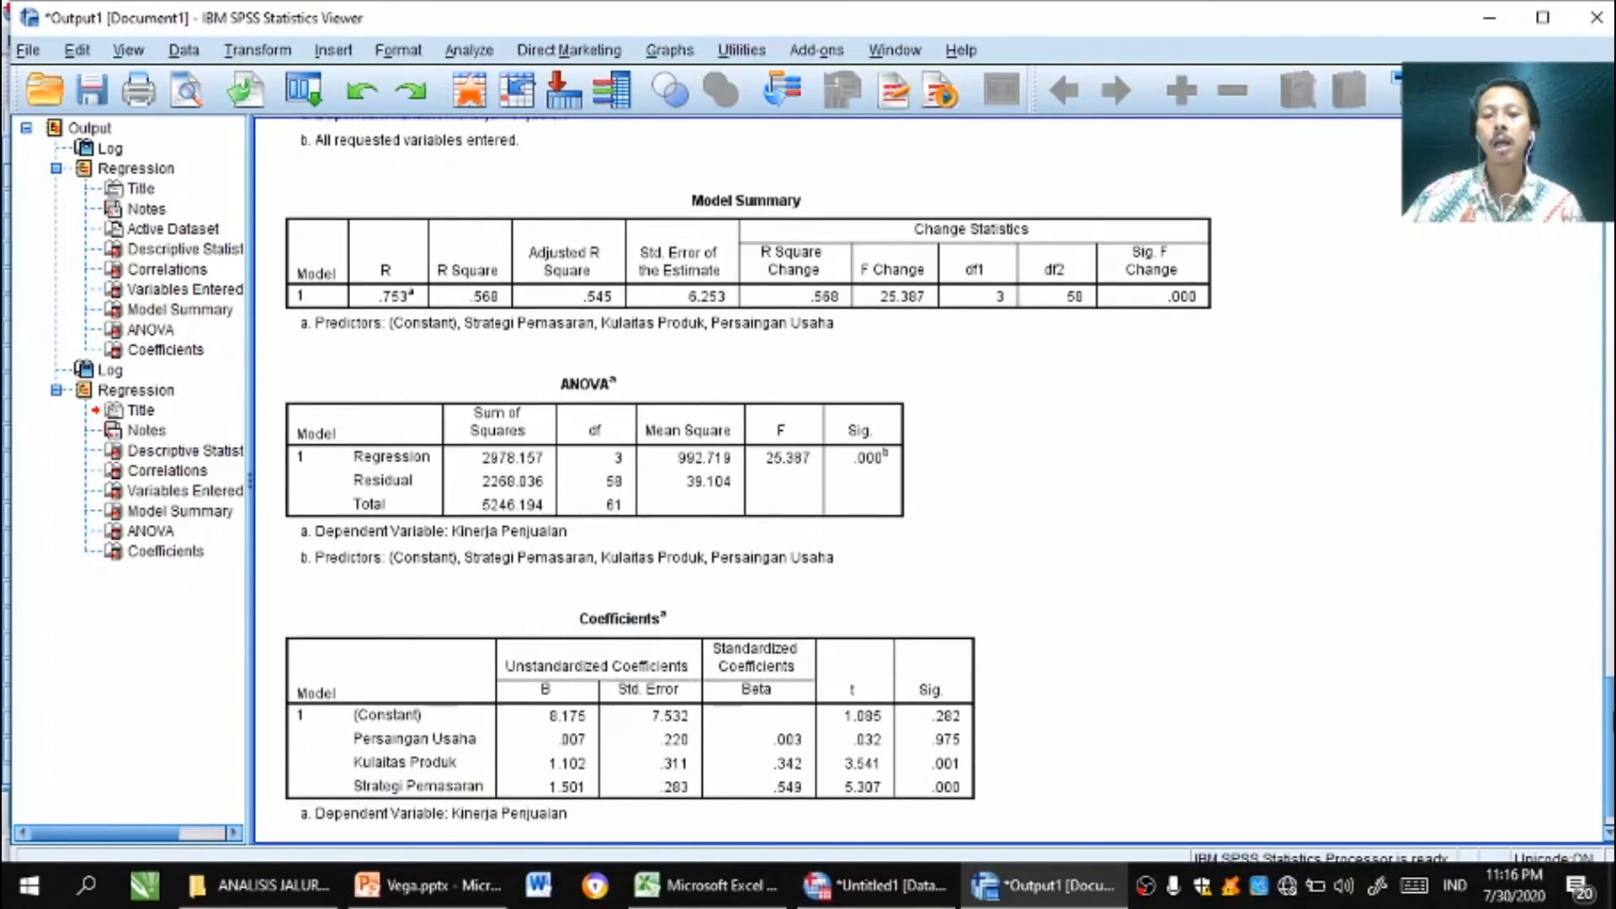
scroll(1610, 640, "up", 14)
scroll(1610, 640, "up", 13)
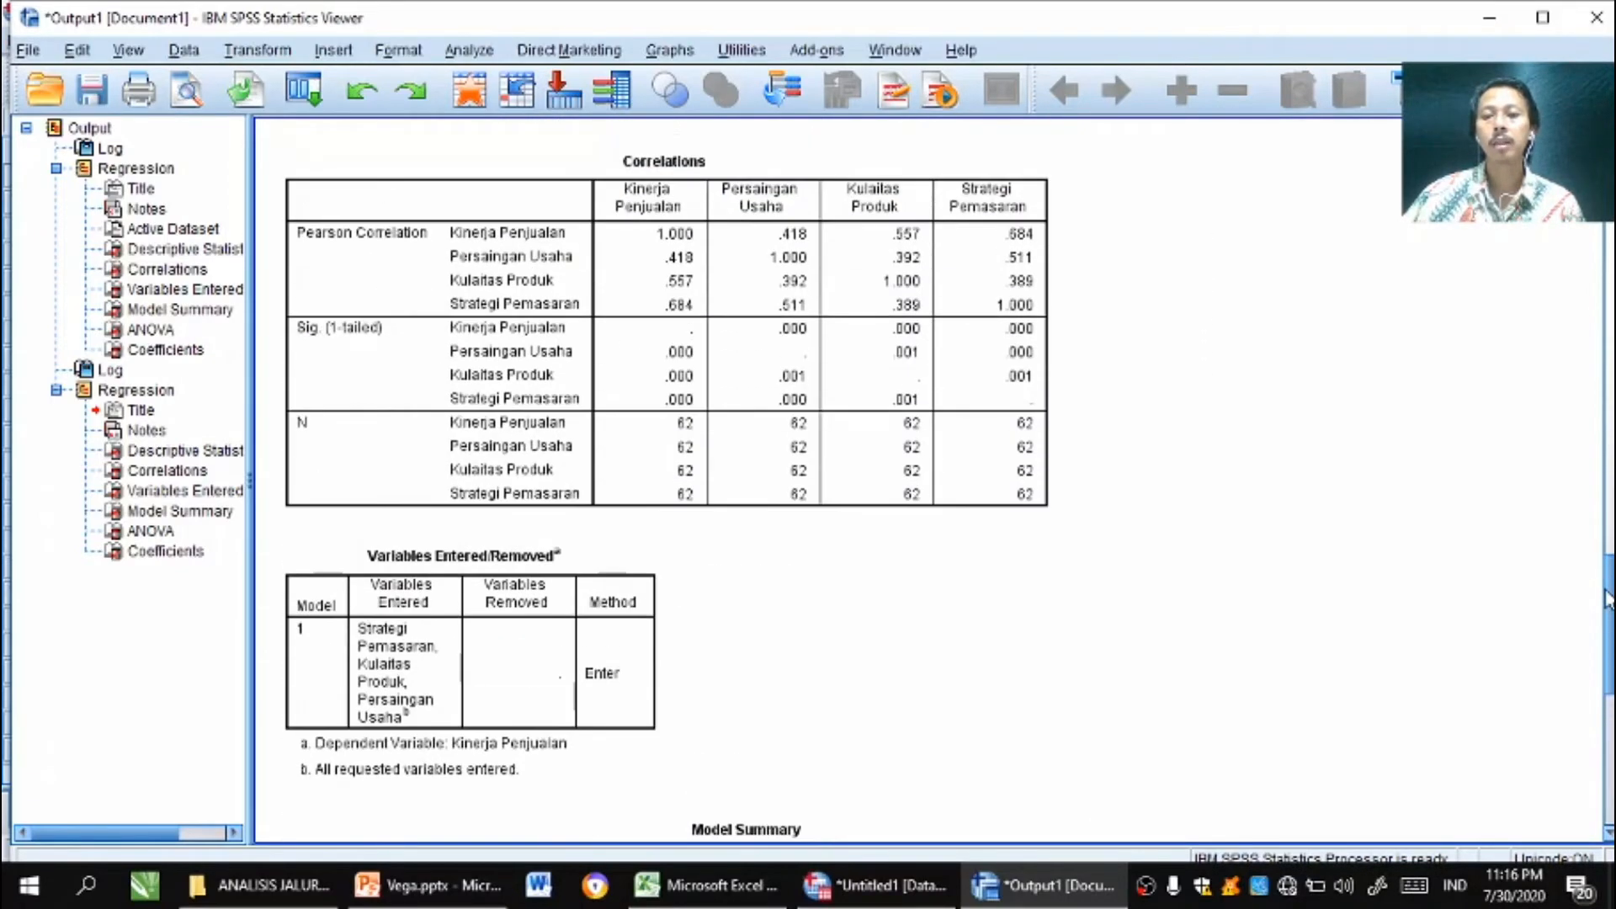
scroll(1606, 572, "down", 4)
scroll(1606, 539, "up", 12)
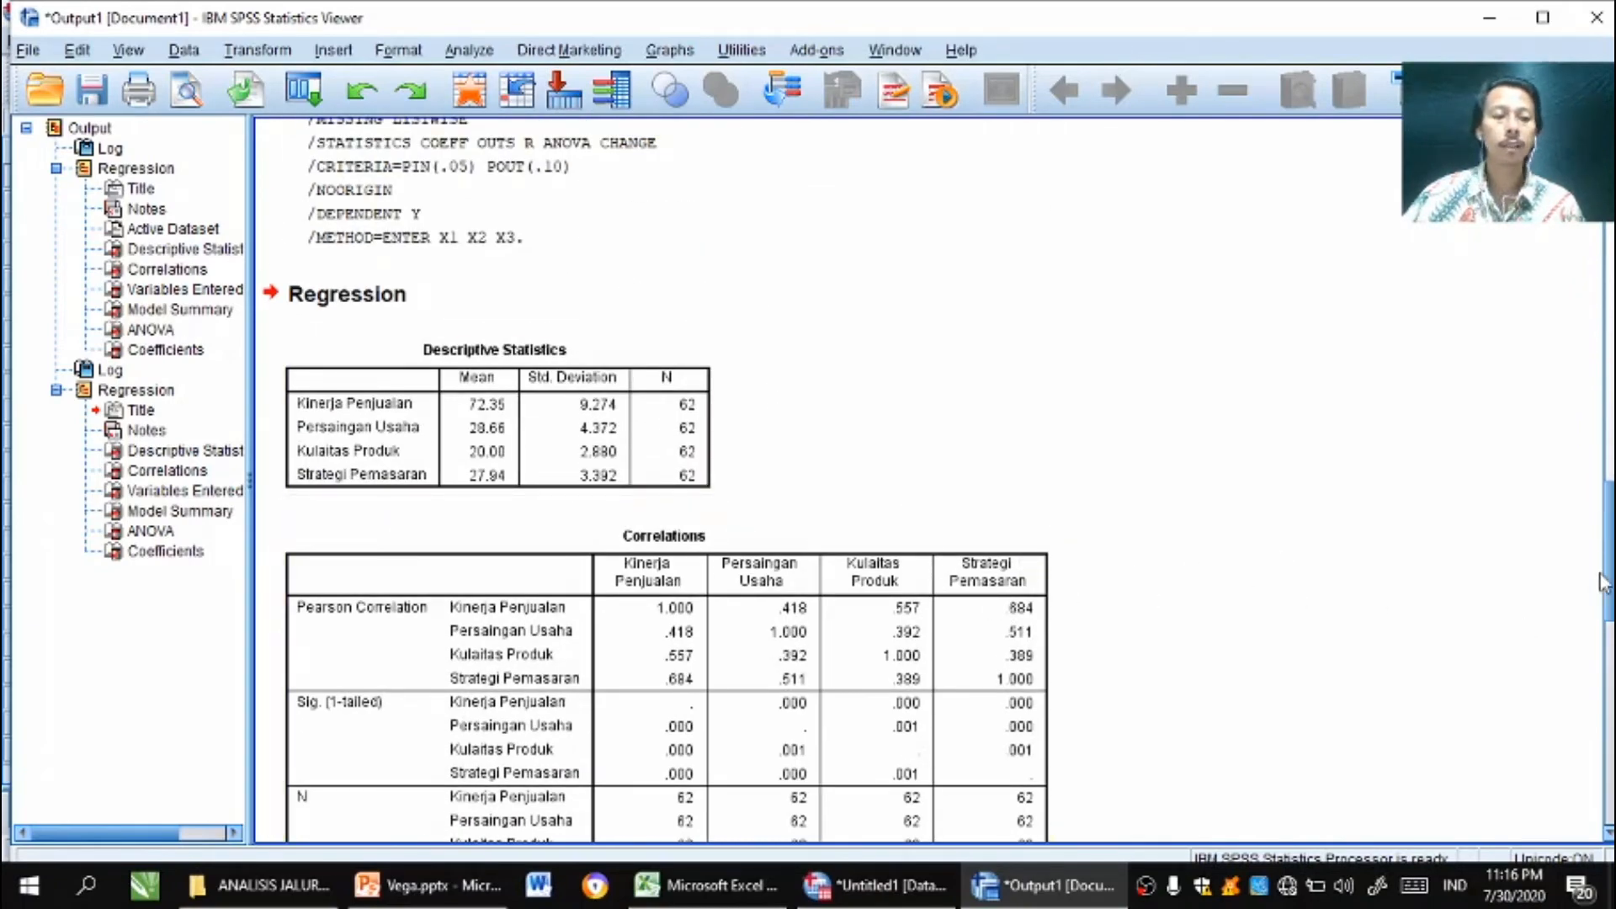
scroll(1606, 644, "down", 12)
scroll(1606, 643, "down", 2)
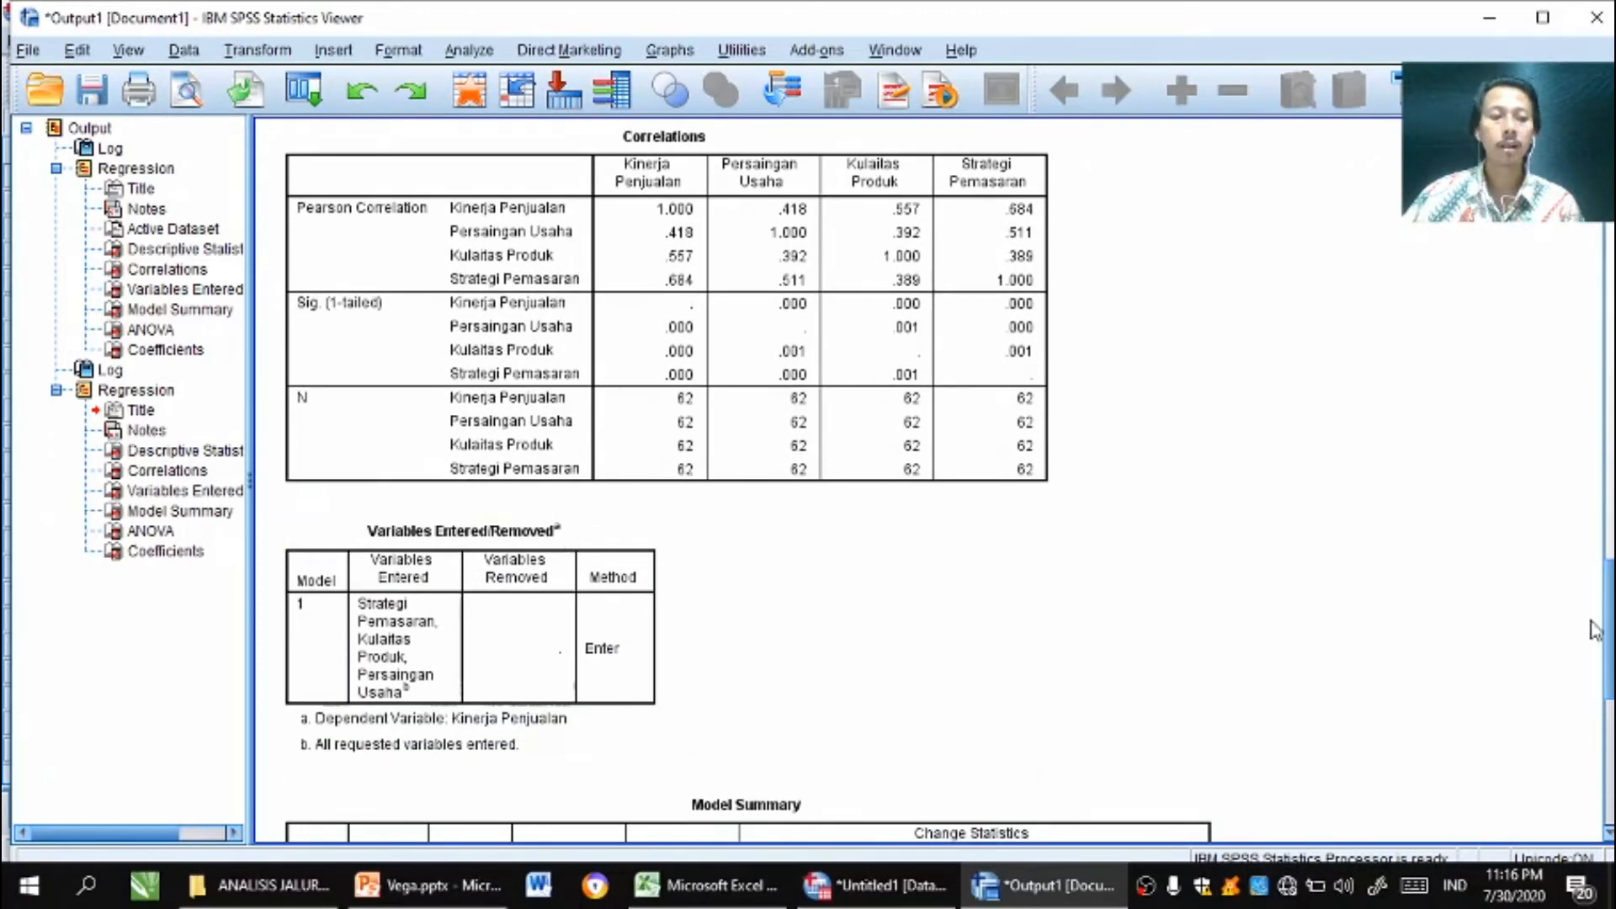
scroll(1609, 650, "down", 5)
scroll(1609, 653, "down", 7)
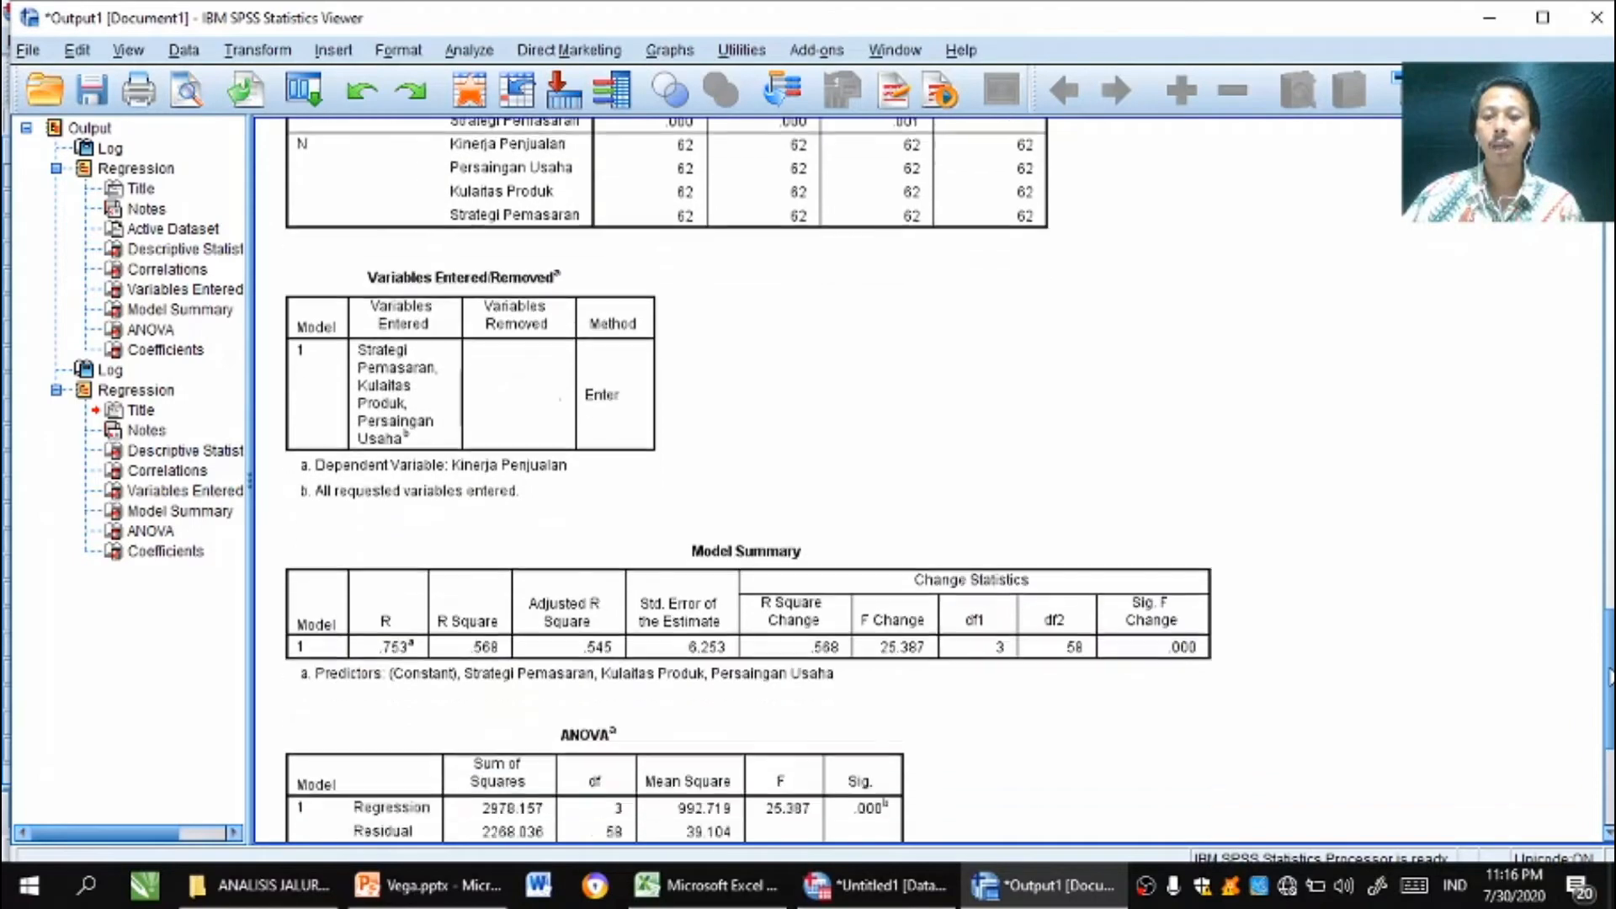
scroll(1609, 691, "down", 7)
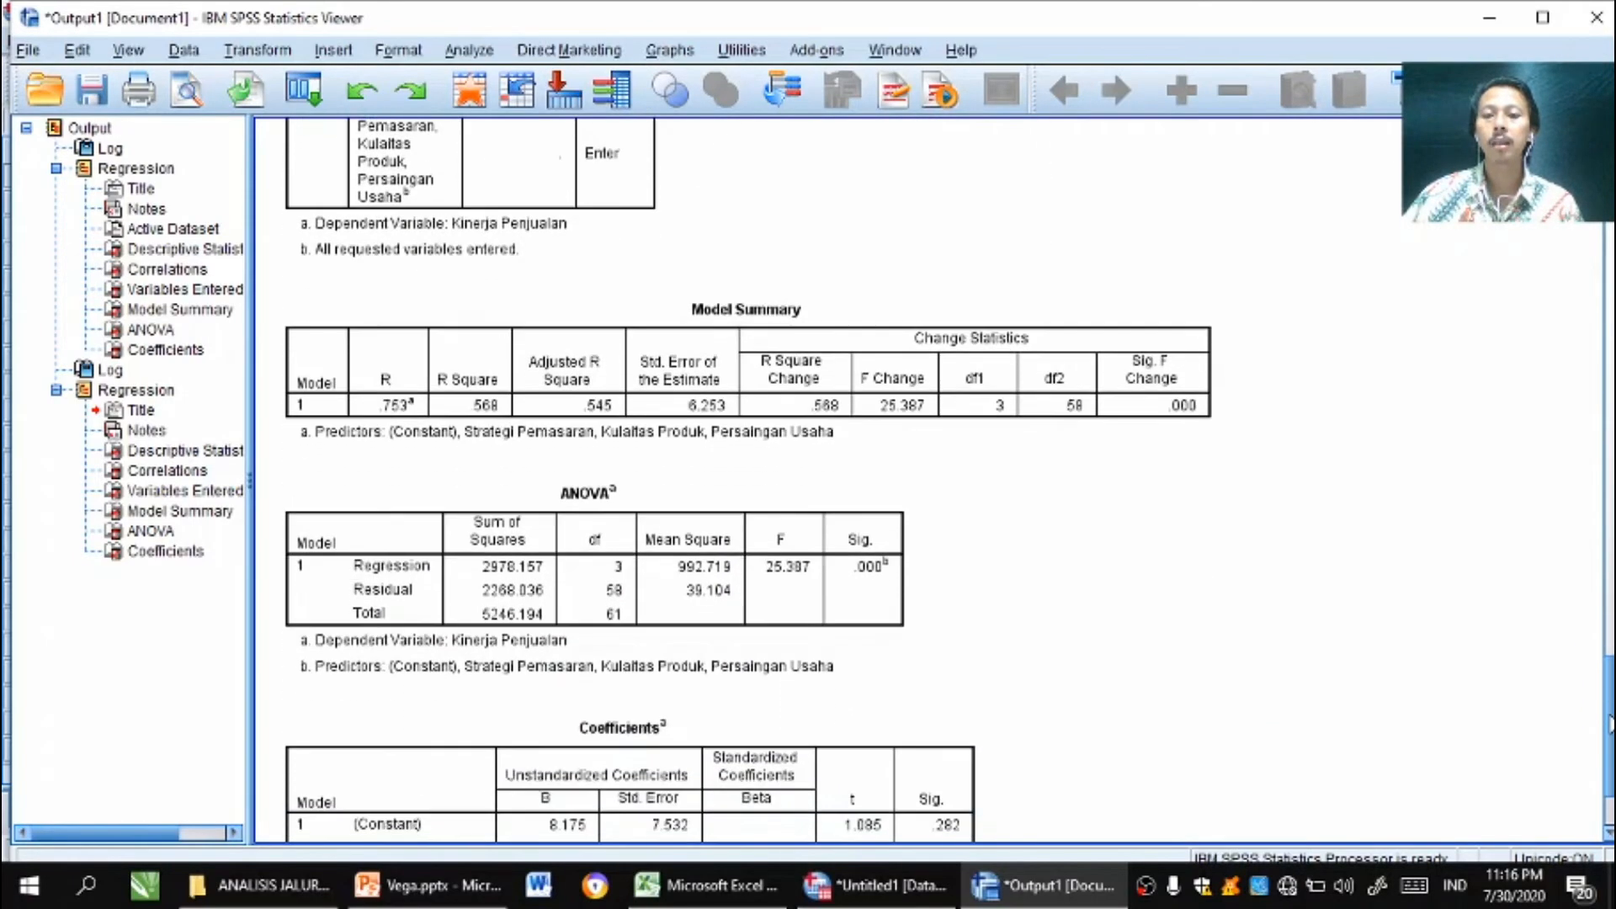
scroll(1610, 726, "down", 6)
left_click(538, 684)
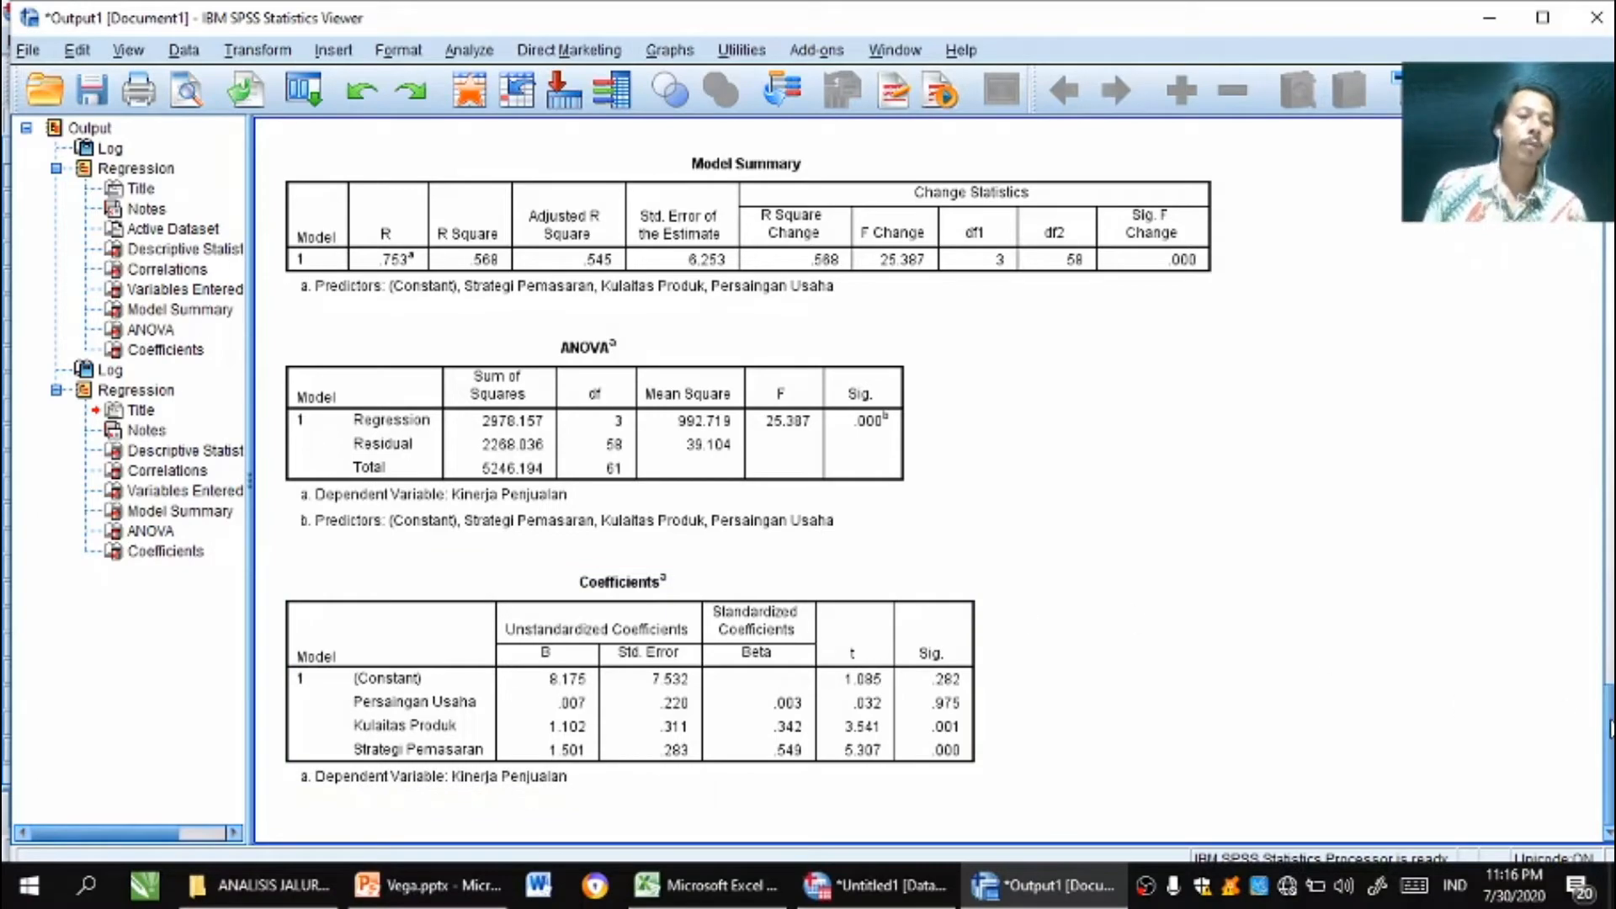
Go back to the start of the output and examine the X3 regression's command syntax, Descriptive Statistics and Correlations tables.
scroll(1610, 686, "up", 9)
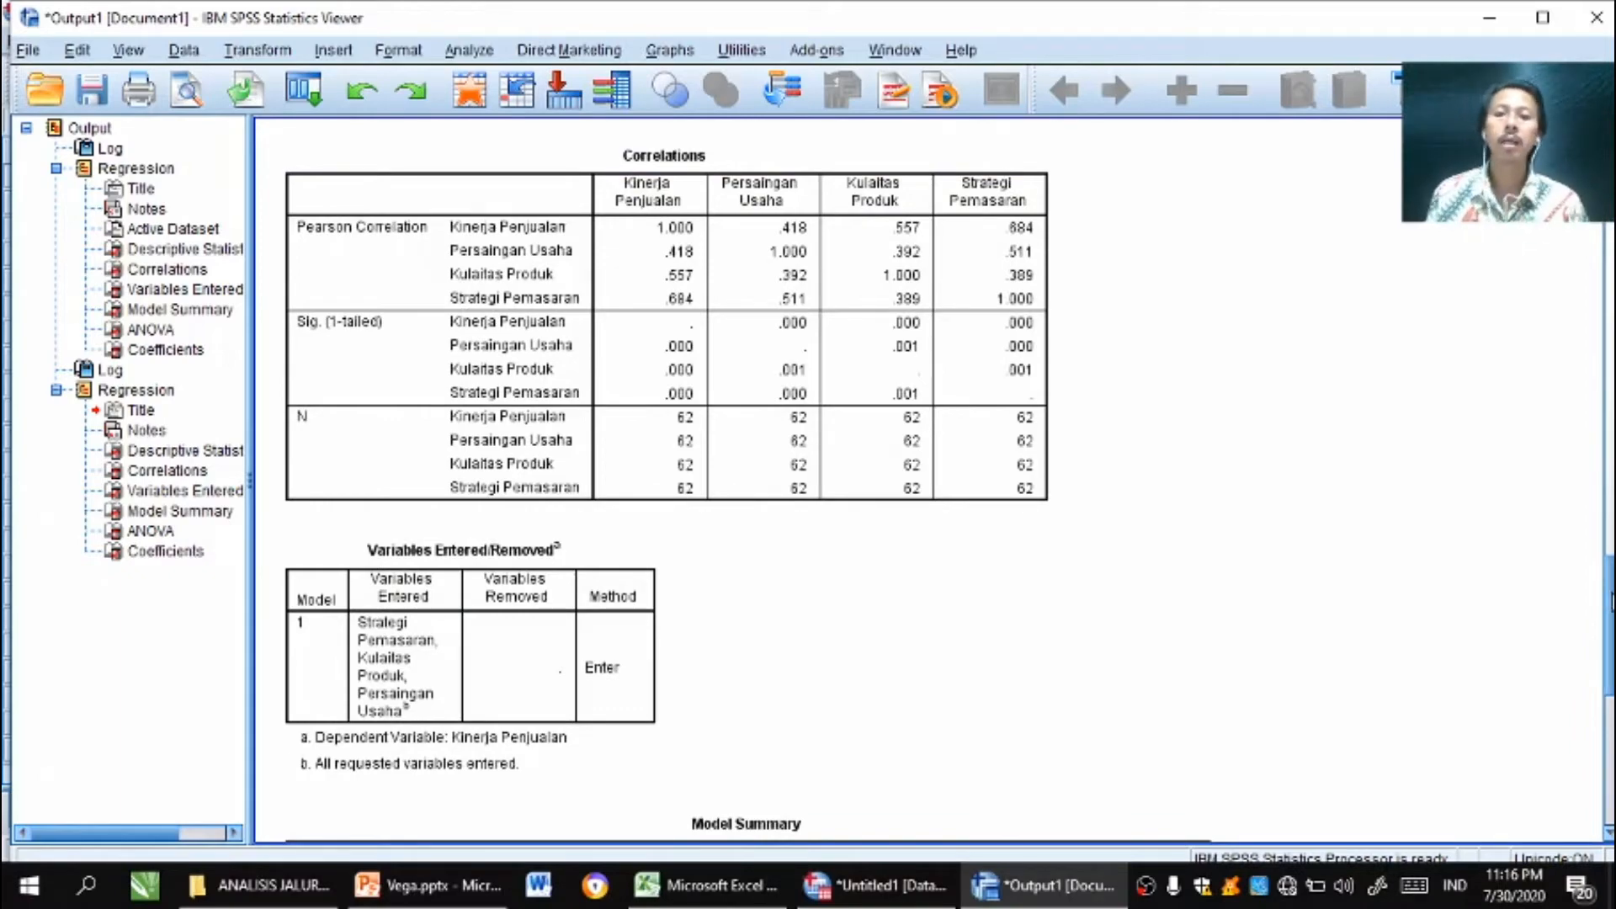
scroll(1611, 602, "up", 5)
left_click_drag(1610, 581, 1607, 240)
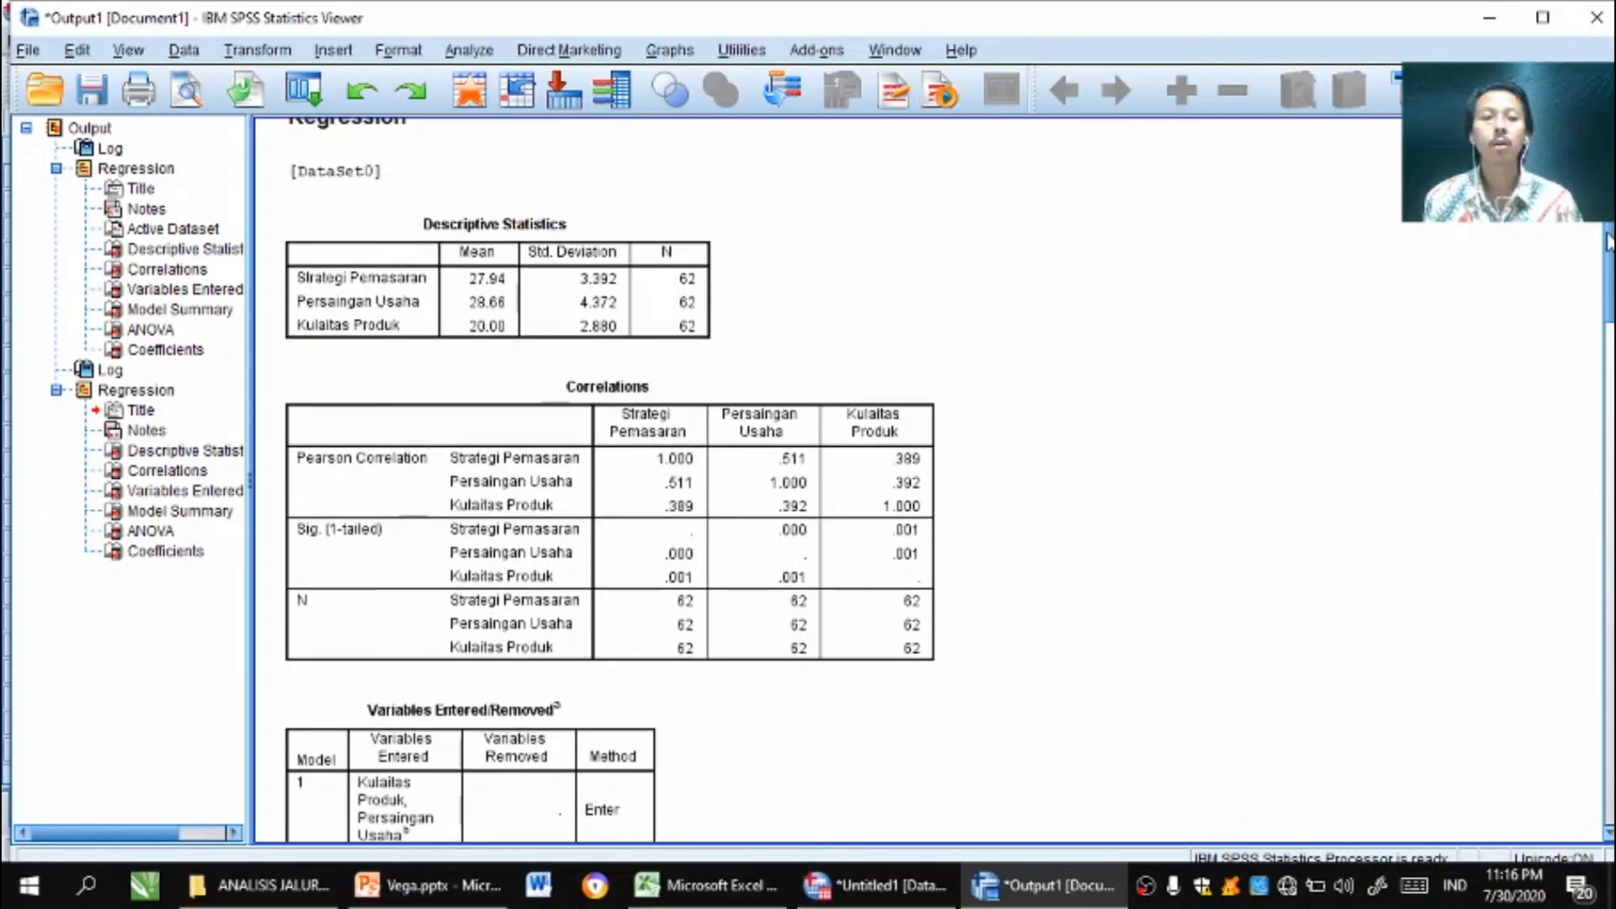
left_click_drag(1611, 250, 1610, 203)
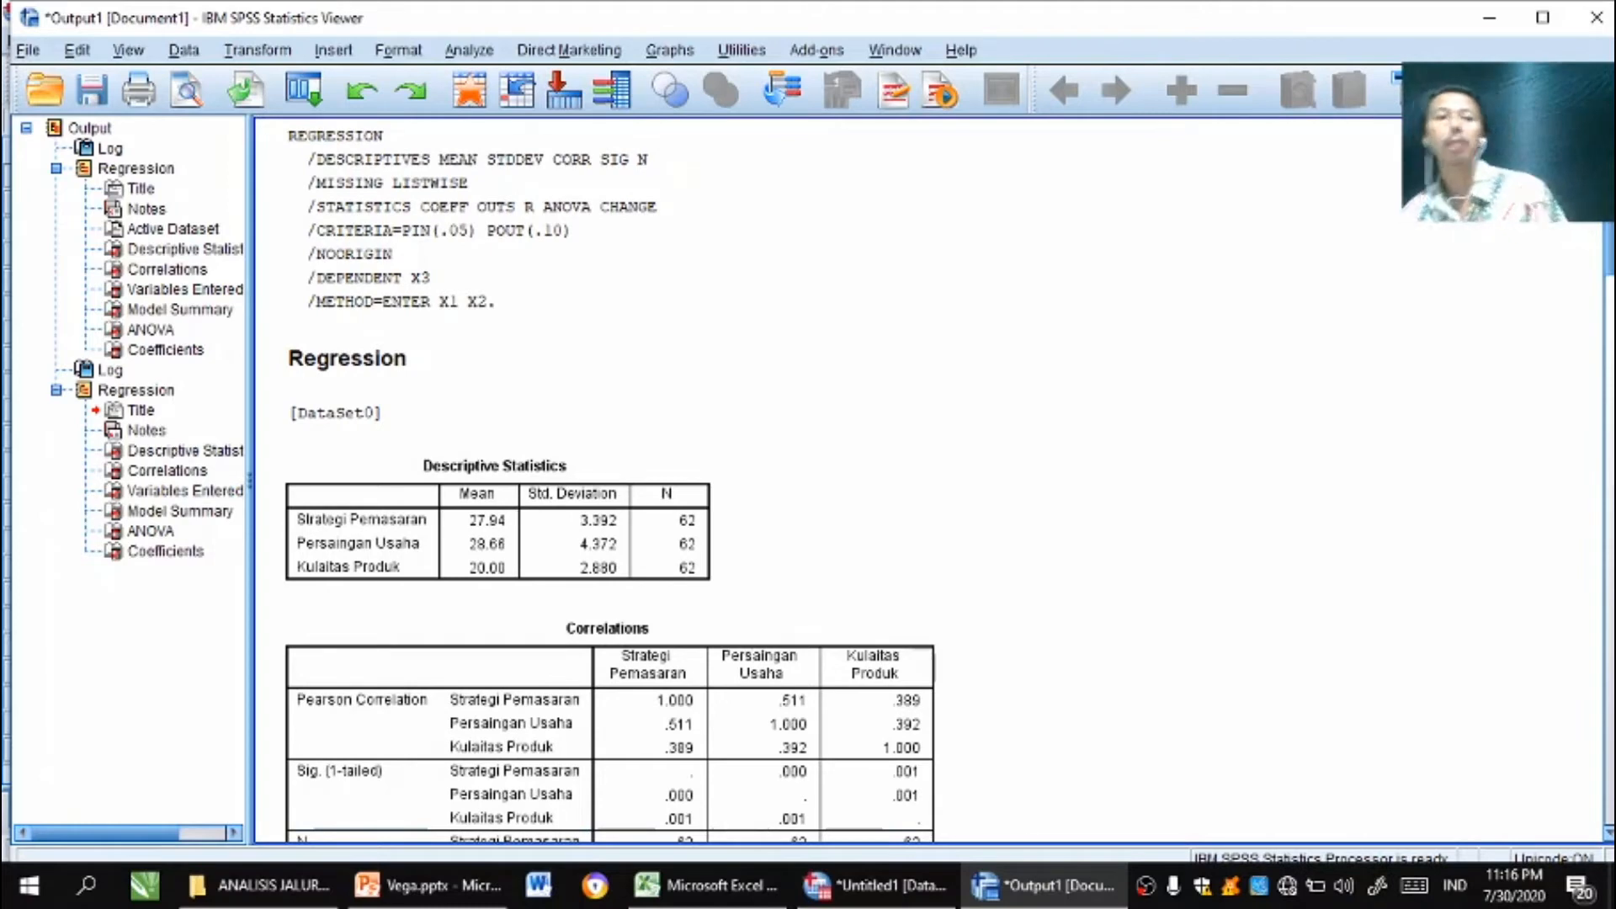
left_click_drag(1610, 204, 1610, 240)
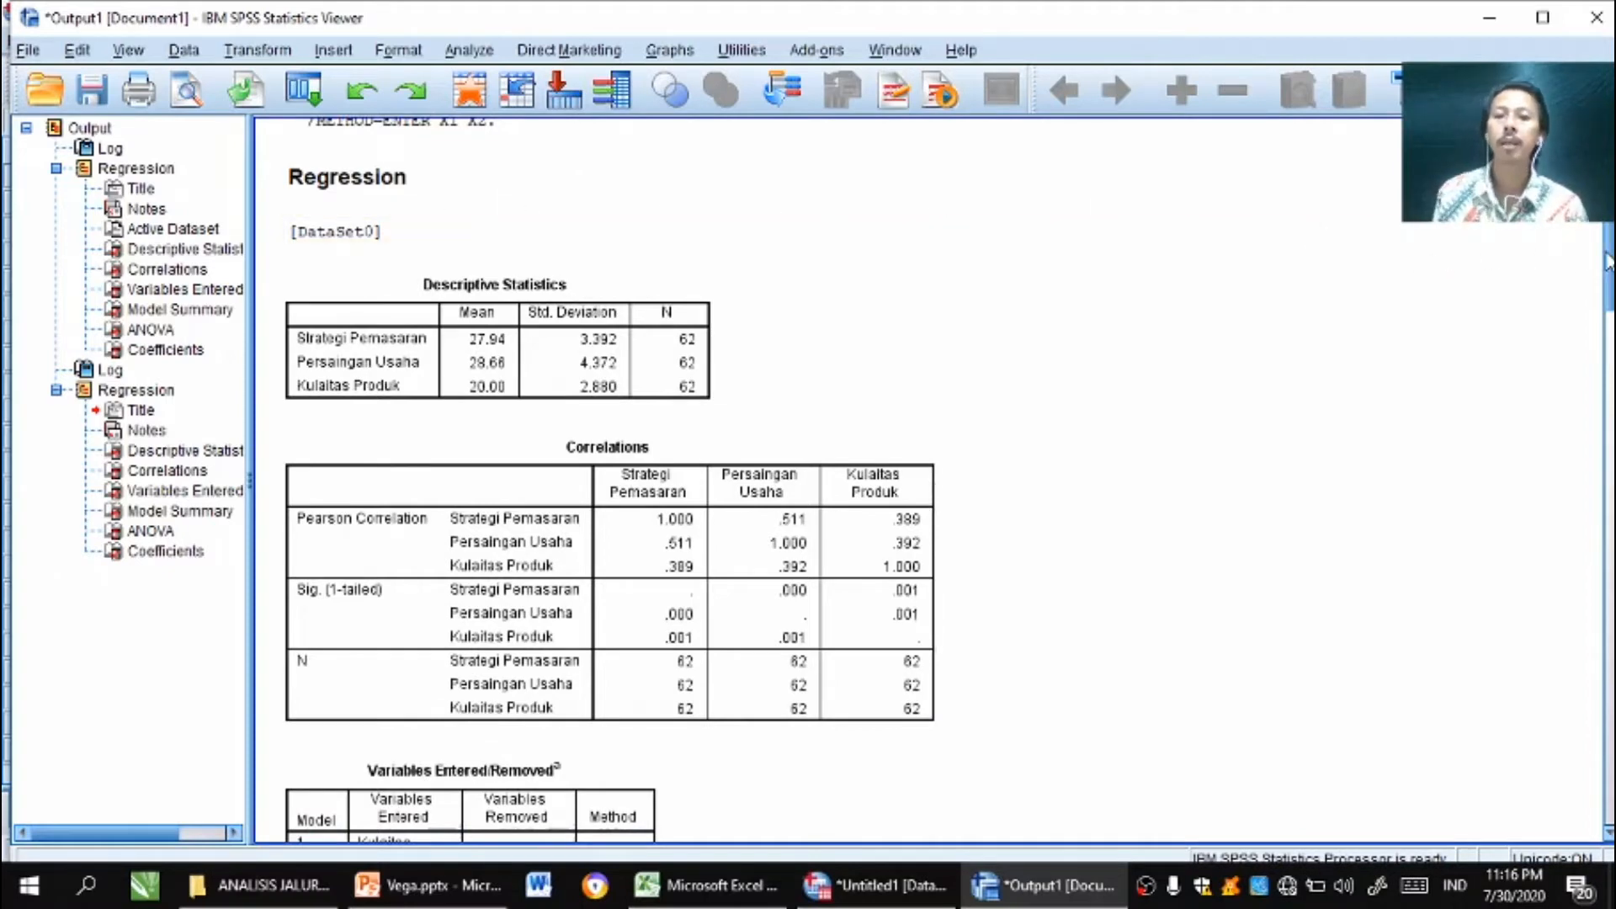
left_click_drag(1609, 278, 1610, 237)
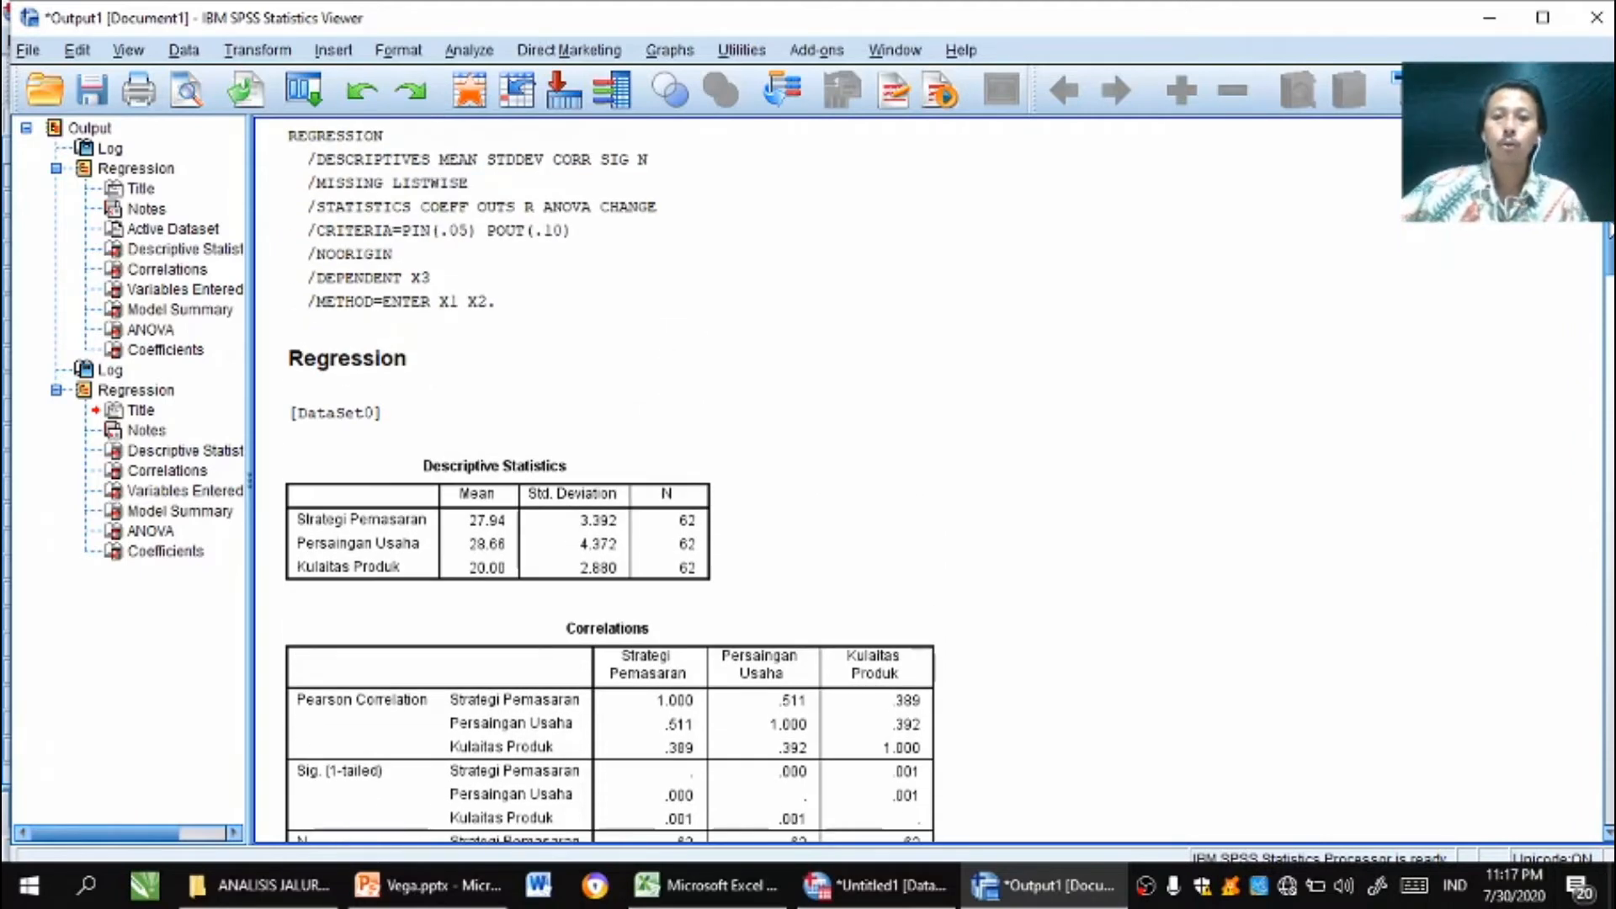
left_click(719, 280)
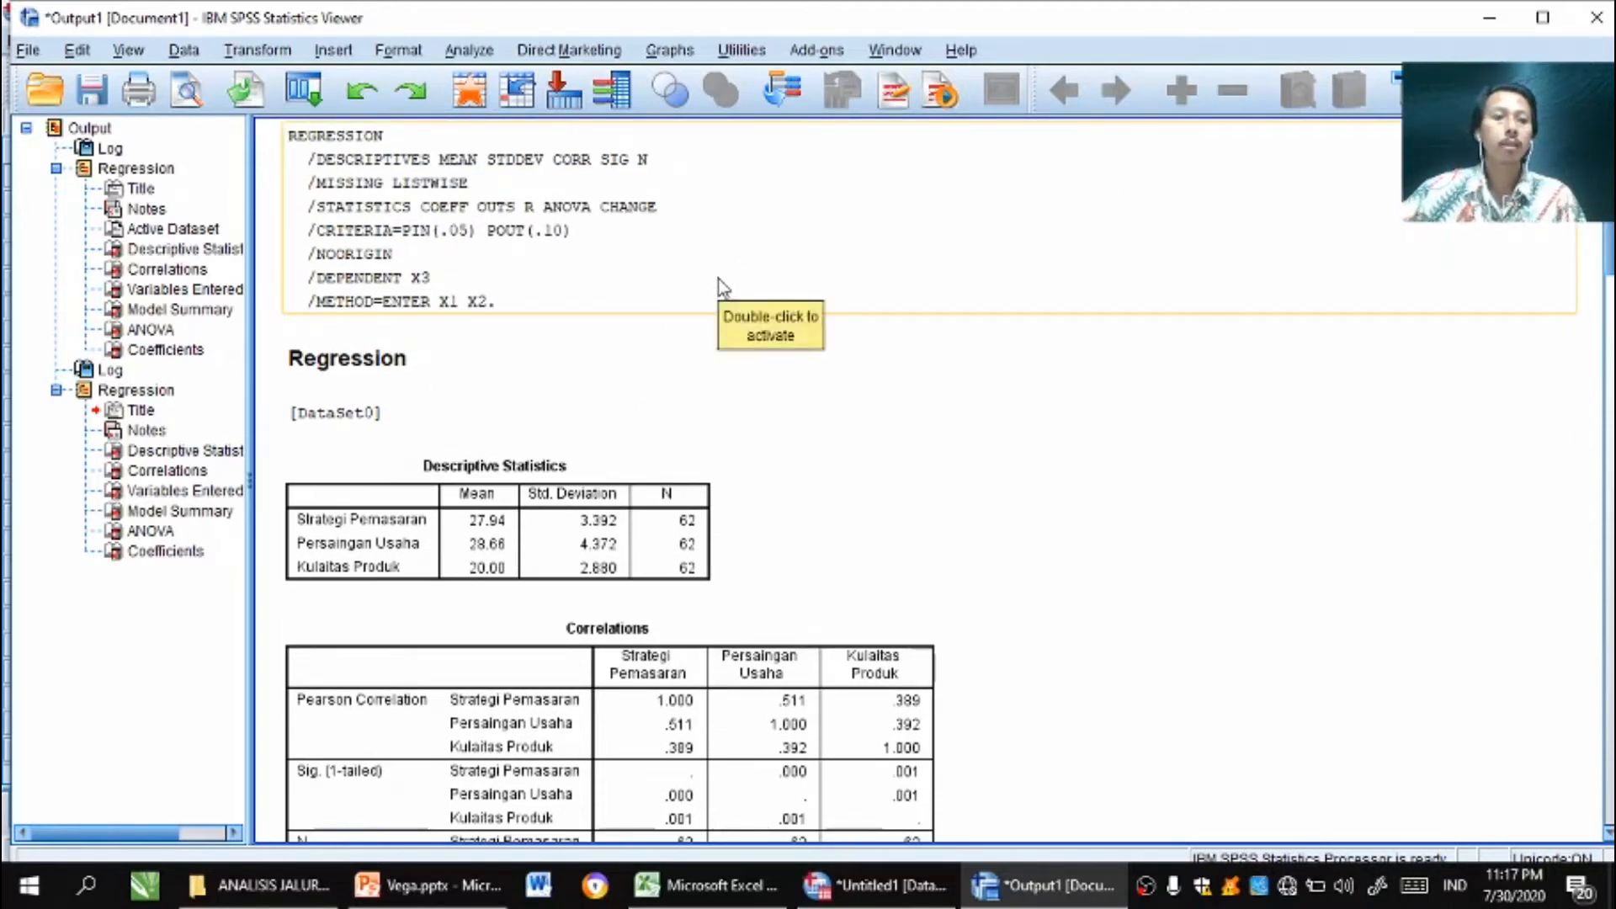
left_click(838, 370)
left_click(867, 420)
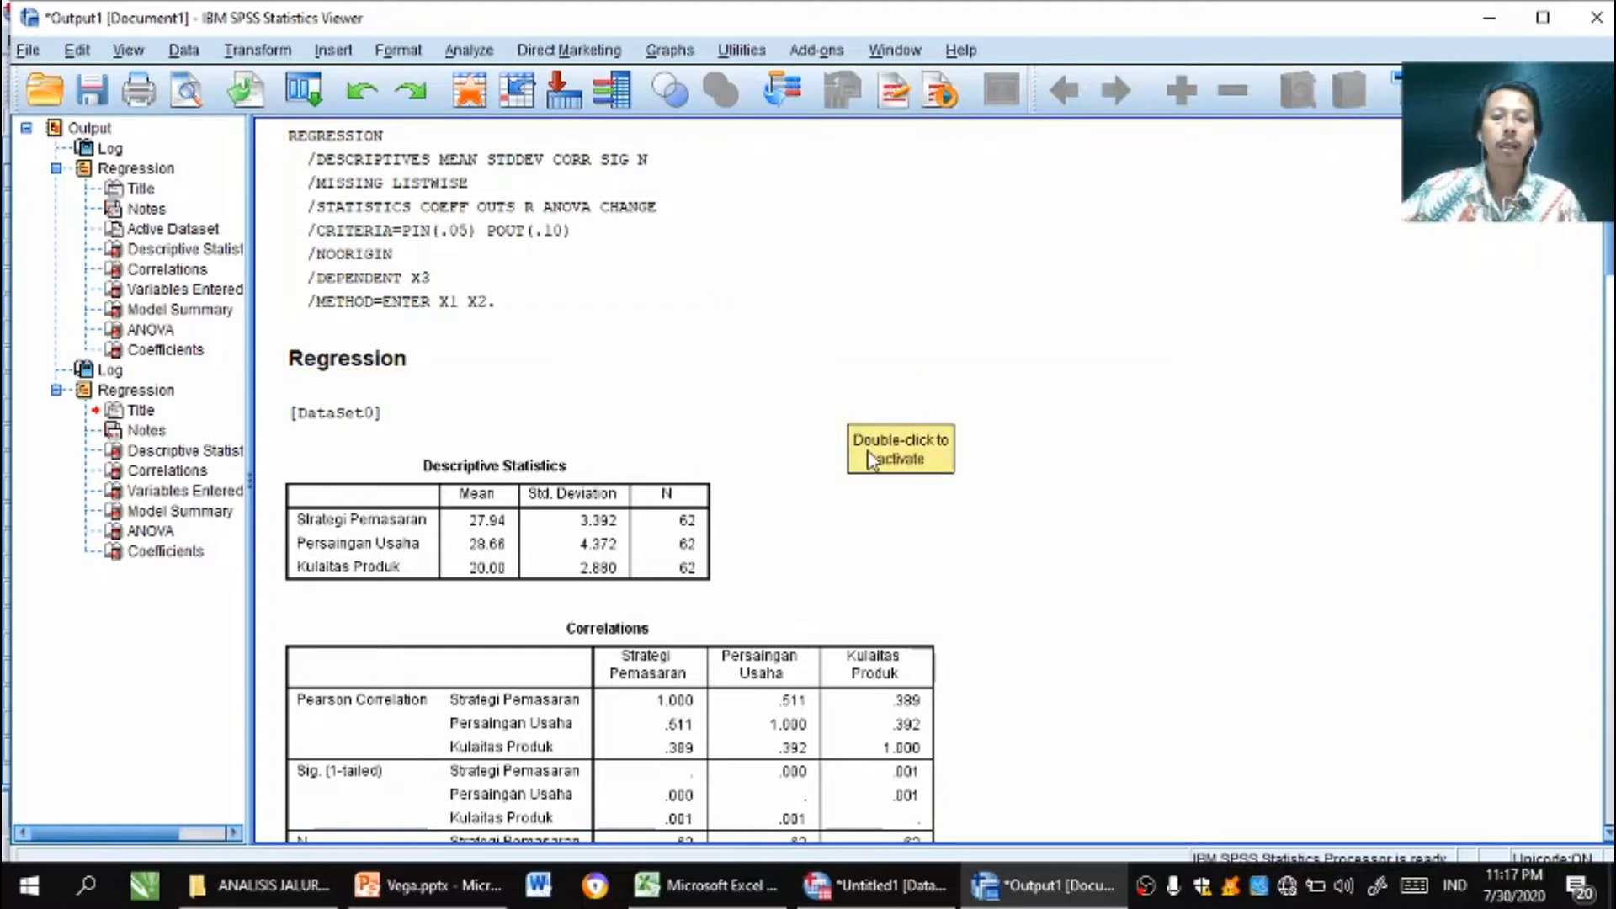
left_click(572, 471)
left_click(740, 513)
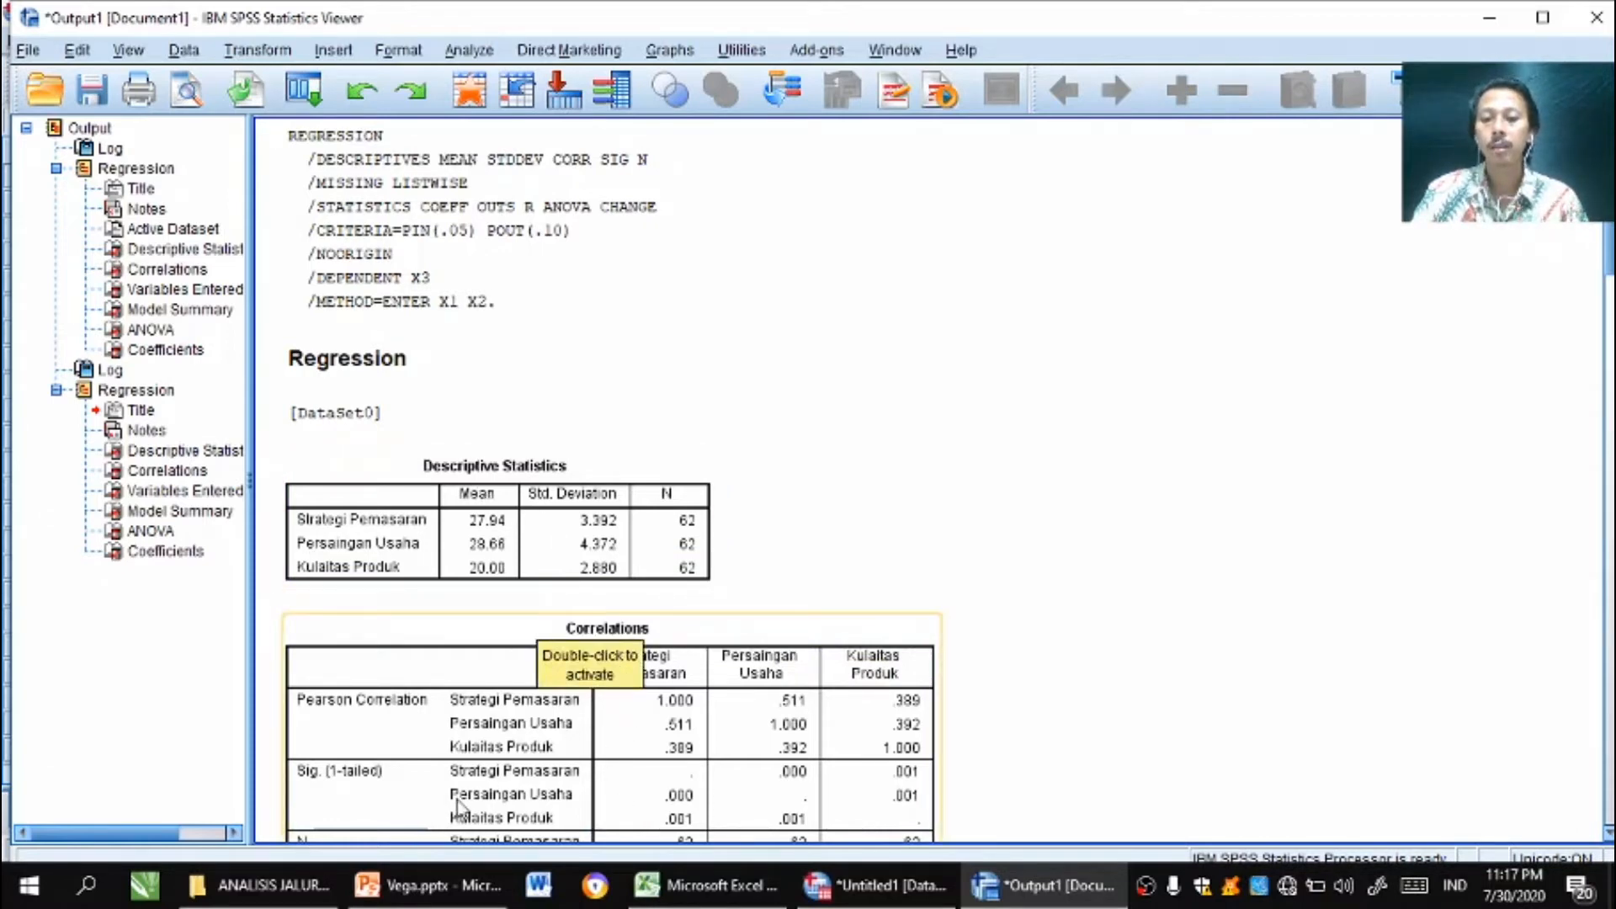
Switch to the Vega.pptx presentation in PowerPoint to view the Descriptive Statistics slide for the X3 model.
mouse_move(425, 896)
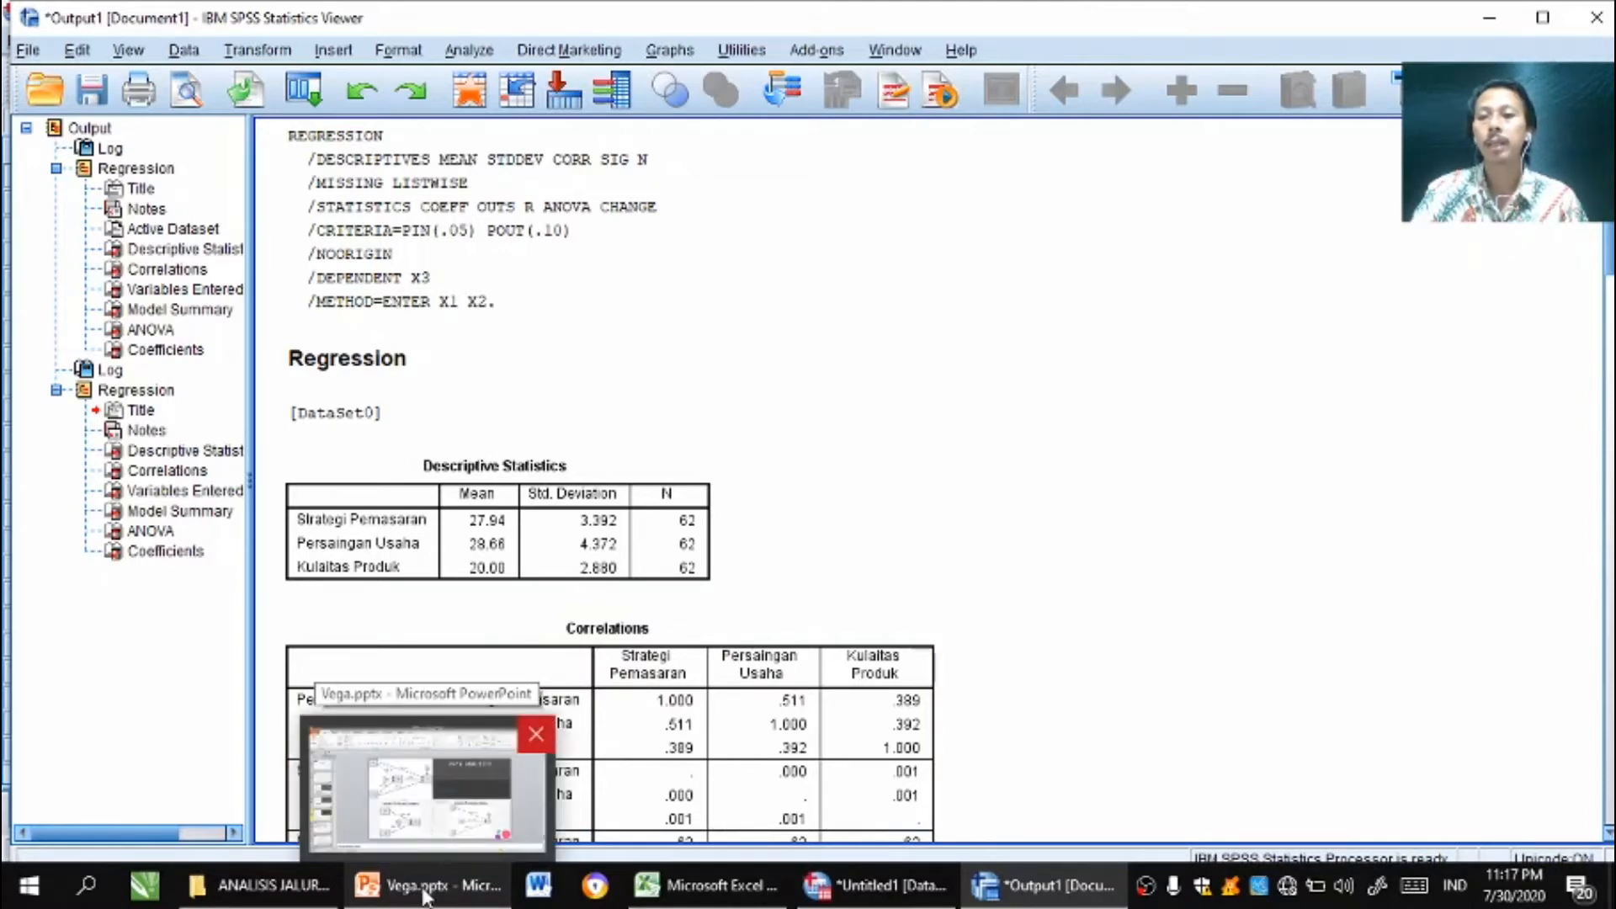
left_click(425, 896)
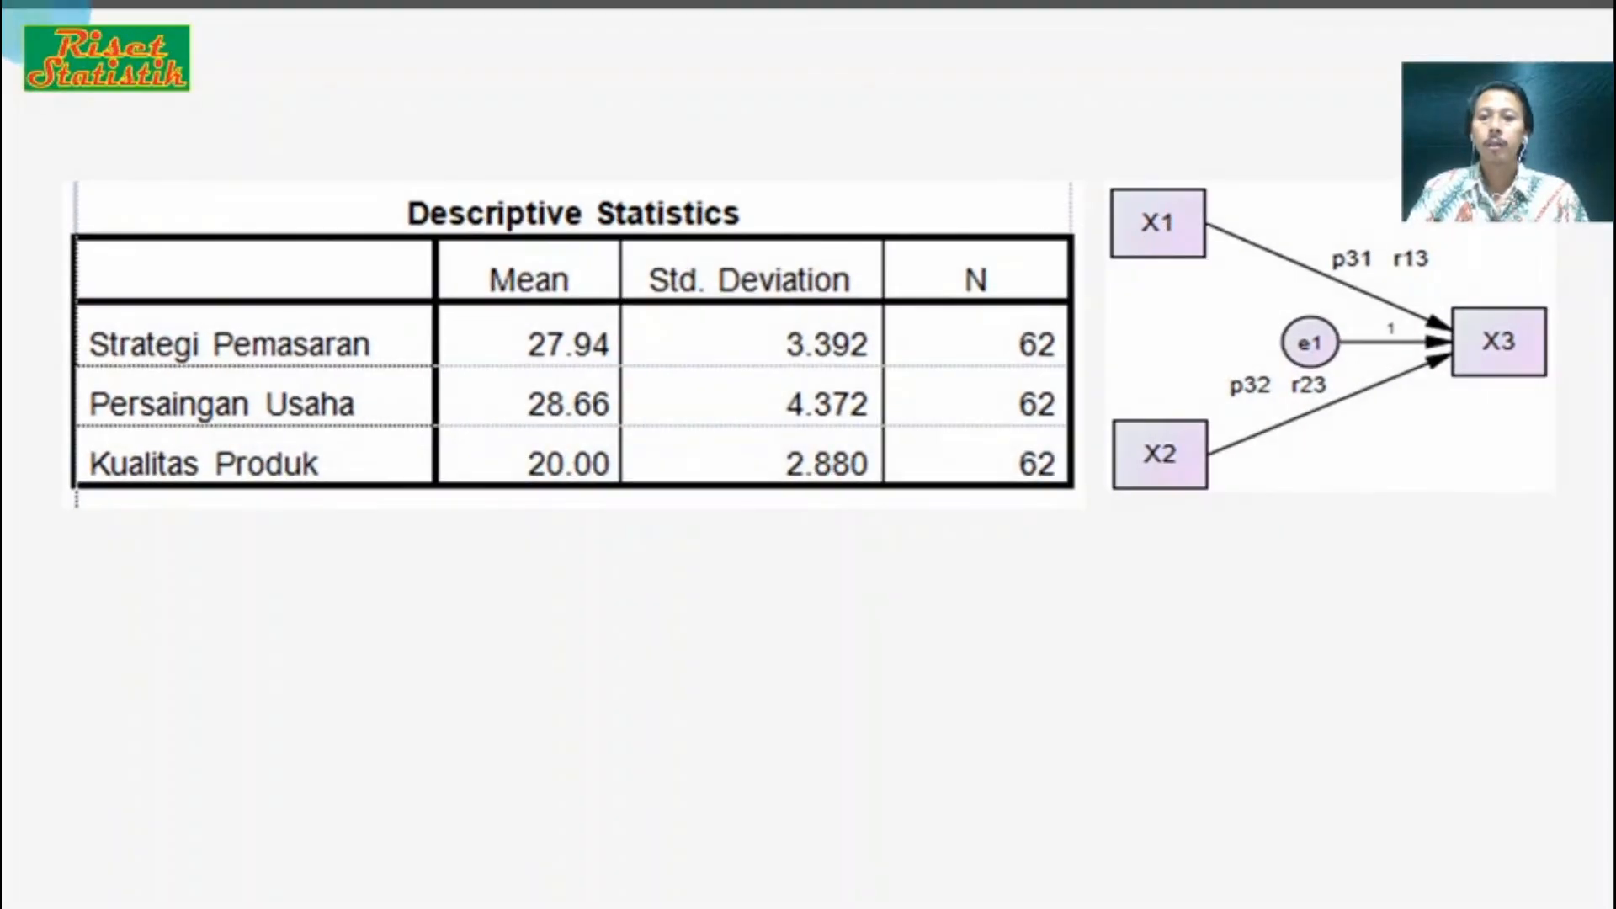